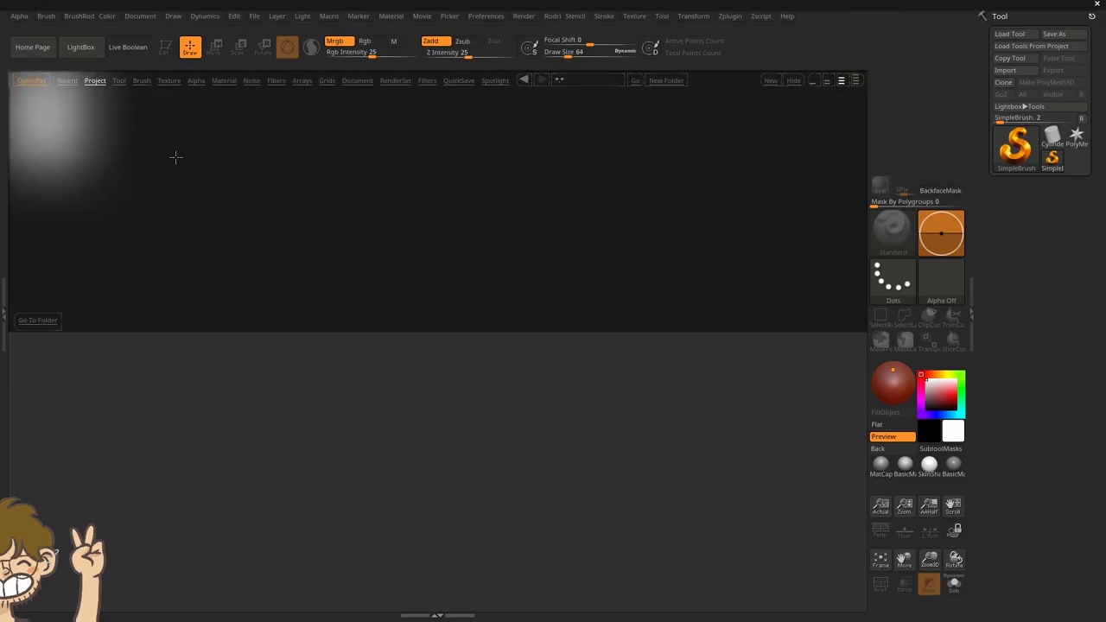
Load the Male_PlanesofHead_128 project from LightBox.
{"action": "double_click", "coordinate": [104, 111]}
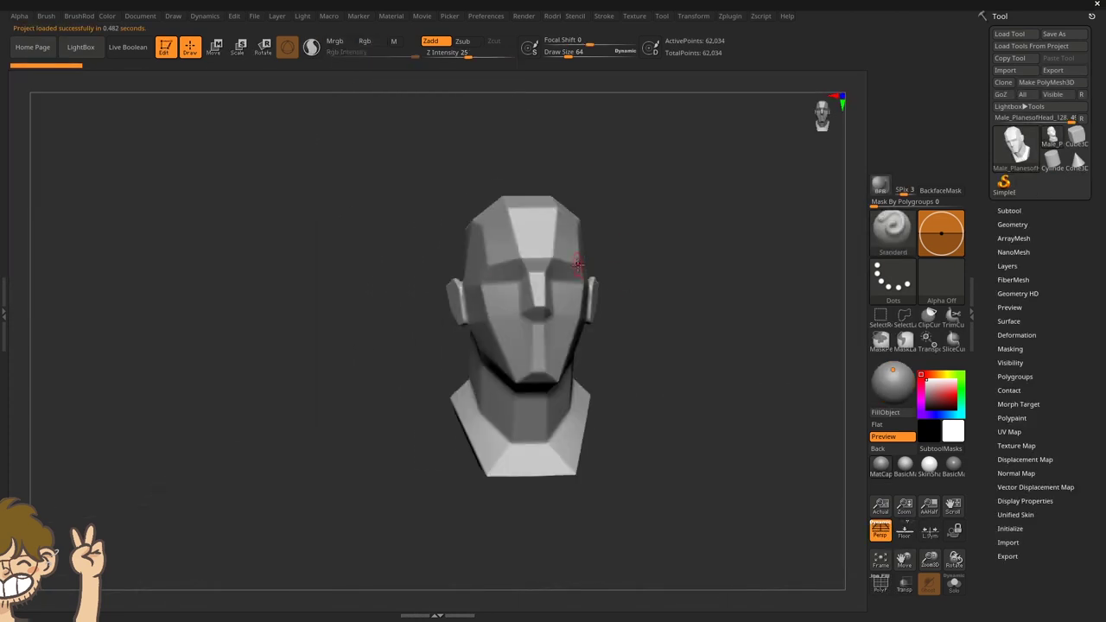
Block in the bald head's overall forms from three-quarter, profile and front views.
{"action": "left_click_drag", "start_coordinate": [671, 230], "coordinate": [666, 264]}
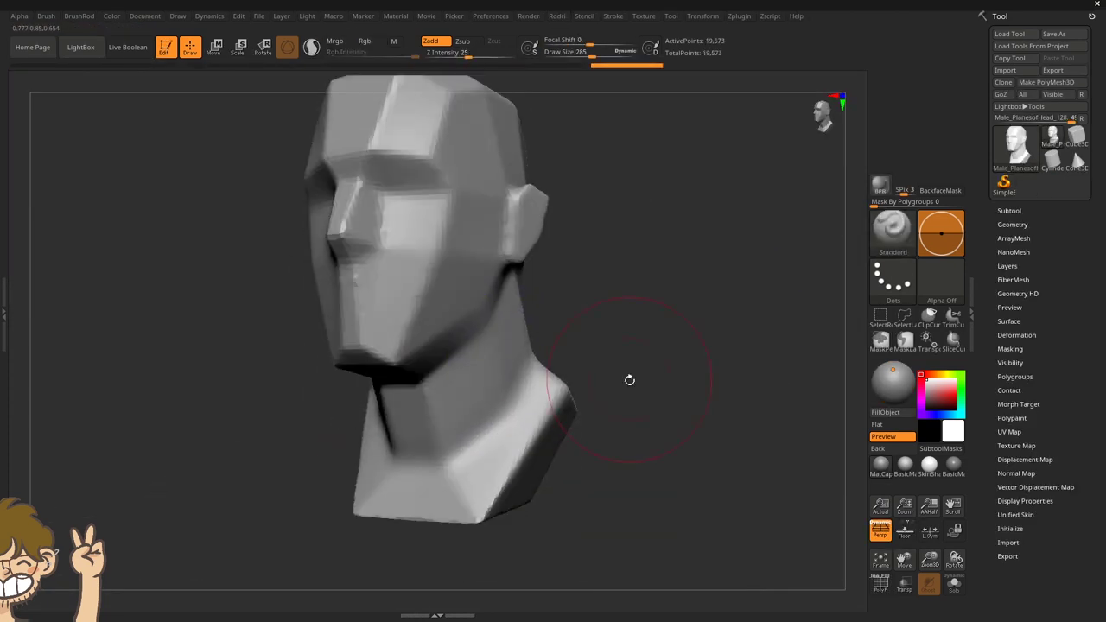
{"action": "left_click_drag", "start_coordinate": [630, 378], "coordinate": [7, 129]}
{"action": "mouse_move", "coordinate": [172, 173]}
{"action": "left_mouse_down"}
{"action": "mouse_move", "coordinate": [517, 215]}
{"action": "mouse_move", "coordinate": [519, 260]}
{"action": "mouse_move", "coordinate": [607, 345]}
{"action": "mouse_move", "coordinate": [640, 339]}
{"action": "mouse_move", "coordinate": [458, 301]}
{"action": "mouse_move", "coordinate": [486, 271]}
{"action": "mouse_move", "coordinate": [390, 307]}
{"action": "left_mouse_up"}
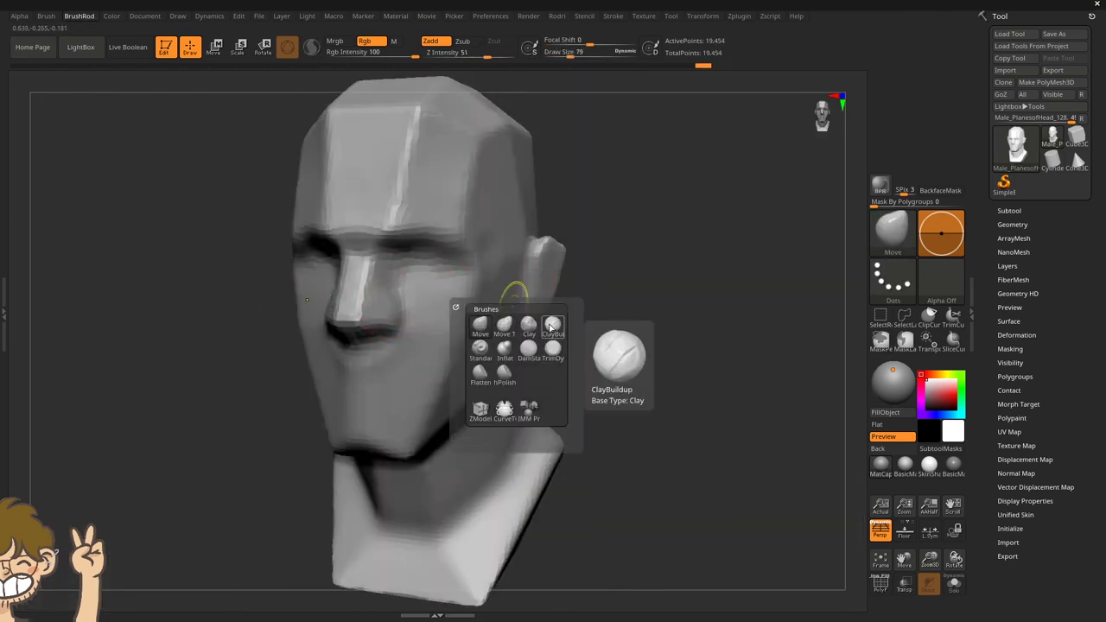
{"action": "mouse_move", "coordinate": [370, 360]}
{"action": "left_mouse_down"}
{"action": "mouse_move", "coordinate": [704, 334]}
{"action": "mouse_move", "coordinate": [424, 337]}
{"action": "mouse_move", "coordinate": [650, 362]}
{"action": "mouse_move", "coordinate": [593, 153]}
{"action": "mouse_move", "coordinate": [678, 210]}
{"action": "mouse_move", "coordinate": [511, 193]}
{"action": "mouse_move", "coordinate": [683, 323]}
{"action": "mouse_move", "coordinate": [619, 324]}
{"action": "left_mouse_up"}
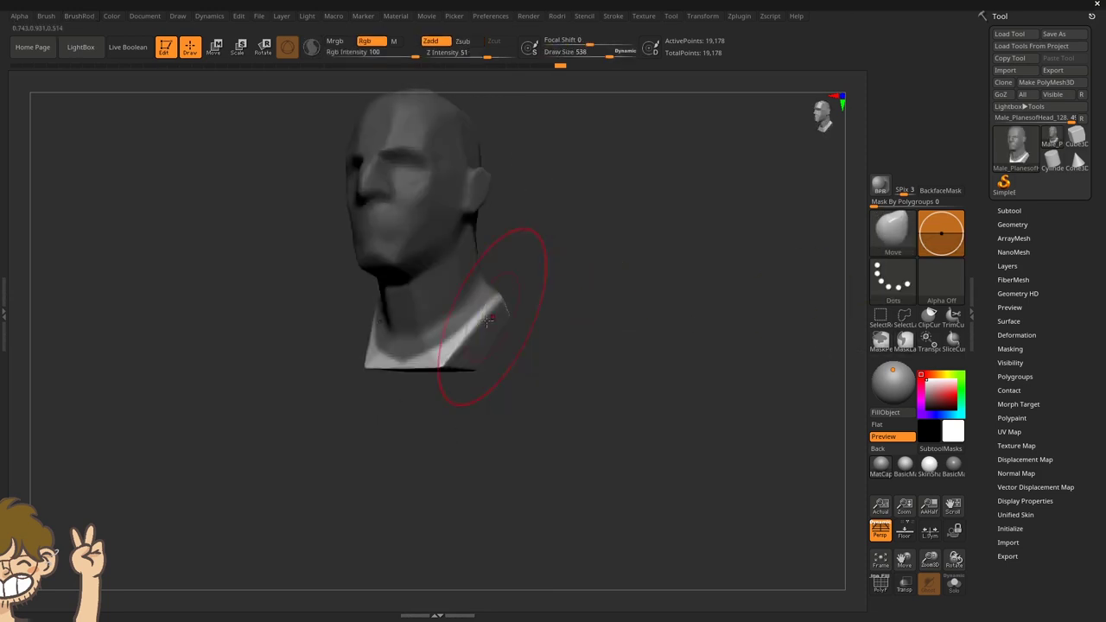
{"action": "mouse_move", "coordinate": [488, 319]}
{"action": "left_mouse_down"}
{"action": "mouse_move", "coordinate": [585, 375]}
{"action": "mouse_move", "coordinate": [629, 300]}
{"action": "mouse_move", "coordinate": [519, 308]}
{"action": "mouse_move", "coordinate": [469, 259]}
{"action": "mouse_move", "coordinate": [469, 217]}
{"action": "mouse_move", "coordinate": [575, 202]}
{"action": "left_mouse_up"}
With a smaller brush, shape the mouth, eyes and ears from several angles.
{"action": "key", "text": "s"}
{"action": "mouse_move", "coordinate": [575, 202]}
{"action": "left_mouse_down"}
{"action": "mouse_move", "coordinate": [432, 210]}
{"action": "mouse_move", "coordinate": [407, 247]}
{"action": "mouse_move", "coordinate": [444, 227]}
{"action": "mouse_move", "coordinate": [398, 347]}
{"action": "mouse_move", "coordinate": [415, 329]}
{"action": "mouse_move", "coordinate": [616, 303]}
{"action": "mouse_move", "coordinate": [600, 289]}
{"action": "mouse_move", "coordinate": [630, 357]}
{"action": "mouse_move", "coordinate": [543, 345]}
{"action": "mouse_move", "coordinate": [497, 316]}
{"action": "left_mouse_up"}
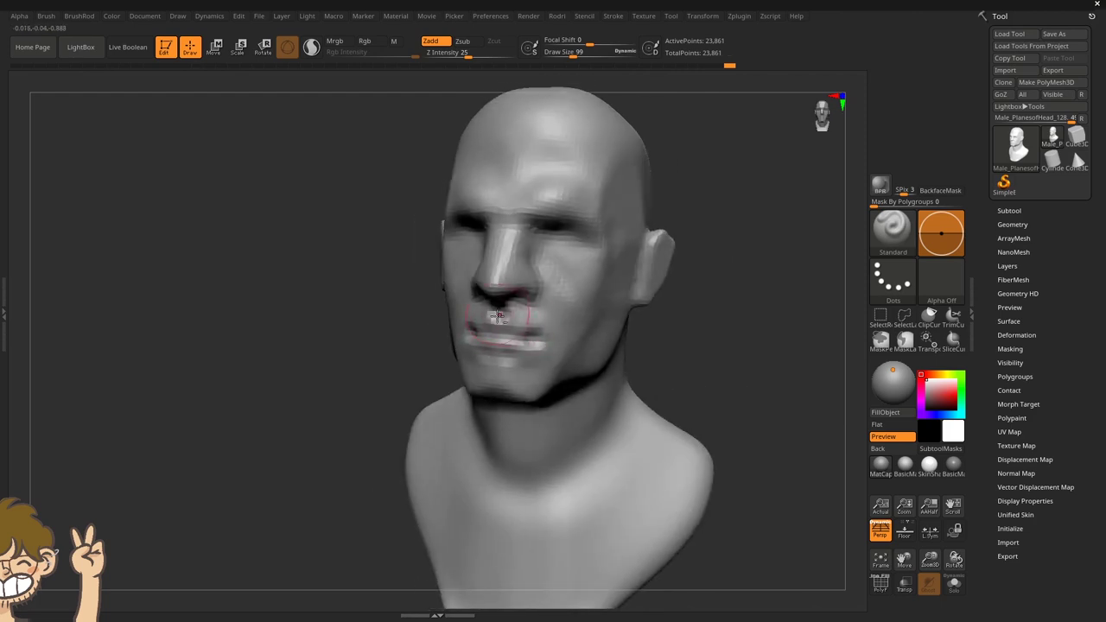
{"action": "mouse_move", "coordinate": [505, 324]}
{"action": "right_mouse_down"}
{"action": "mouse_move", "coordinate": [605, 320]}
{"action": "mouse_move", "coordinate": [573, 328]}
{"action": "mouse_move", "coordinate": [524, 279]}
{"action": "right_mouse_up"}
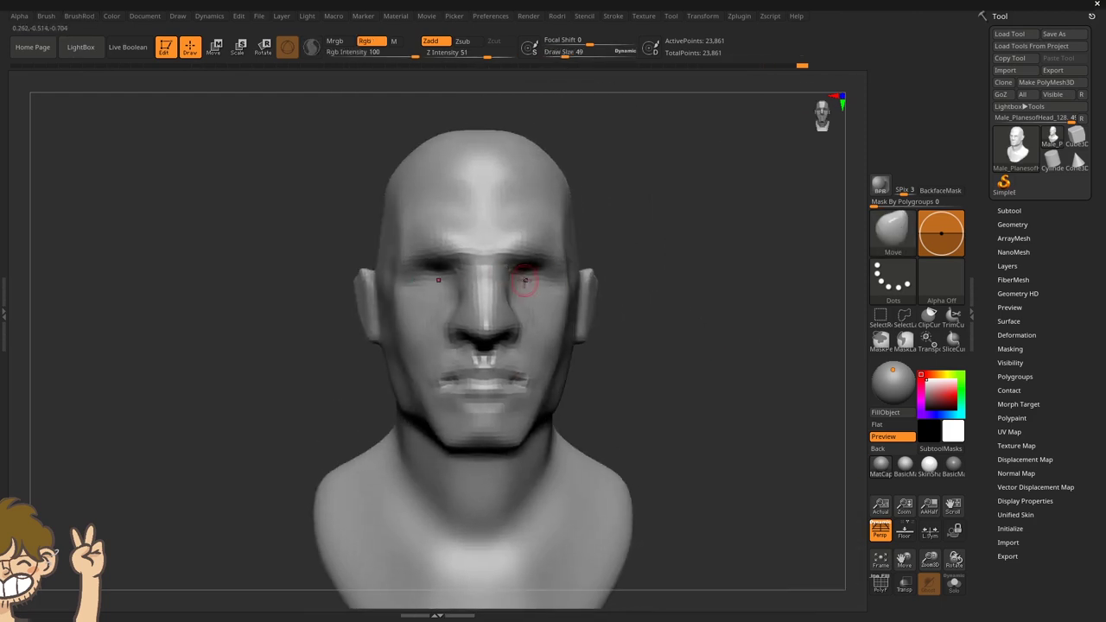
{"action": "mouse_move", "coordinate": [668, 320]}
{"action": "left_mouse_down"}
{"action": "mouse_move", "coordinate": [697, 349]}
{"action": "mouse_move", "coordinate": [637, 334]}
{"action": "mouse_move", "coordinate": [531, 383]}
{"action": "left_mouse_up"}
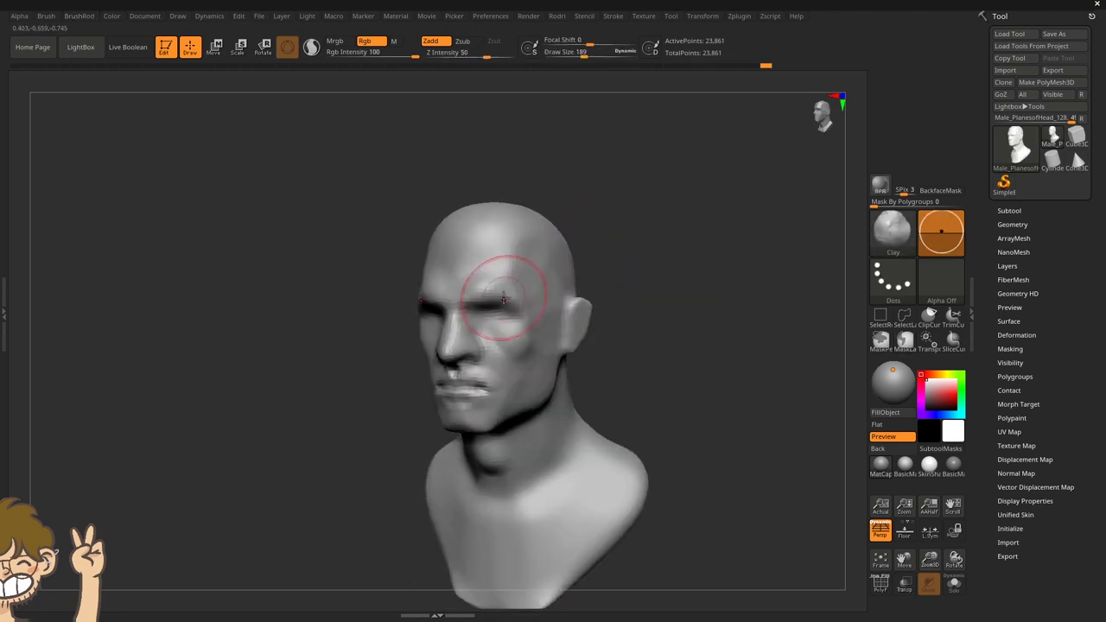
{"action": "mouse_move", "coordinate": [447, 209]}
{"action": "right_mouse_down"}
{"action": "mouse_move", "coordinate": [684, 294]}
{"action": "mouse_move", "coordinate": [494, 366]}
{"action": "mouse_move", "coordinate": [610, 319]}
{"action": "right_mouse_up"}
Sculpt detail into the ear and refine the face in close-up.
{"action": "right_click_drag", "start_coordinate": [648, 373], "coordinate": [570, 329]}
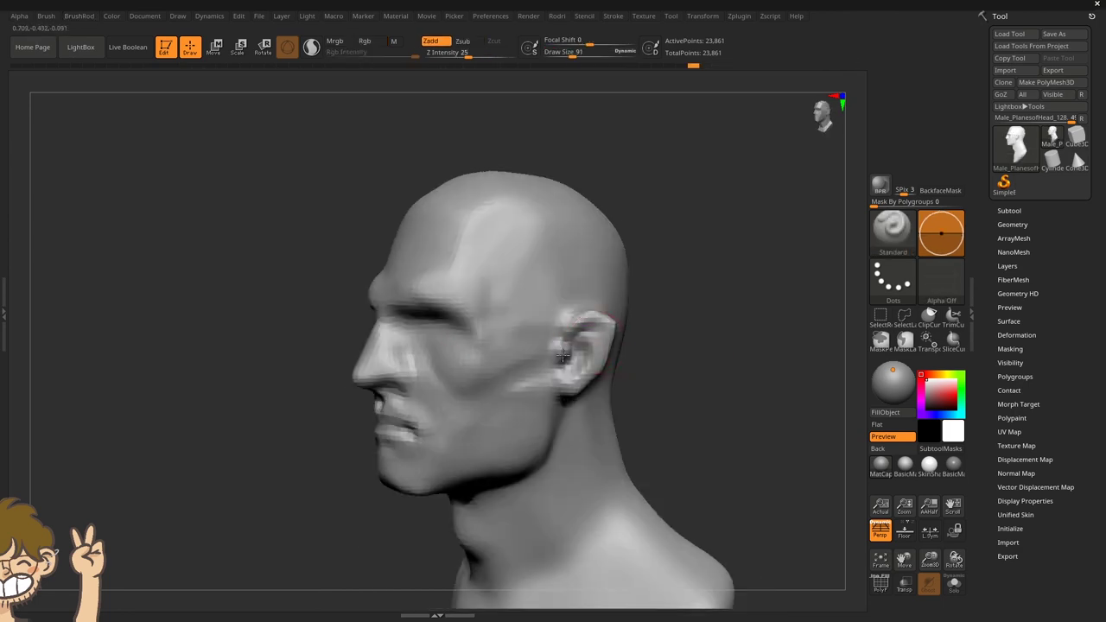
{"action": "left_click_drag", "start_coordinate": [571, 329], "coordinate": [579, 346]}
{"action": "mouse_move", "coordinate": [563, 317]}
{"action": "right_mouse_down"}
{"action": "mouse_move", "coordinate": [605, 346]}
{"action": "mouse_move", "coordinate": [611, 366]}
{"action": "mouse_move", "coordinate": [650, 311]}
{"action": "mouse_move", "coordinate": [605, 294]}
{"action": "mouse_move", "coordinate": [482, 298]}
{"action": "mouse_move", "coordinate": [536, 315]}
{"action": "mouse_move", "coordinate": [571, 311]}
{"action": "mouse_move", "coordinate": [486, 331]}
{"action": "mouse_move", "coordinate": [469, 375]}
{"action": "mouse_move", "coordinate": [645, 365]}
{"action": "mouse_move", "coordinate": [486, 358]}
{"action": "mouse_move", "coordinate": [506, 383]}
{"action": "mouse_move", "coordinate": [693, 349]}
{"action": "right_mouse_up"}
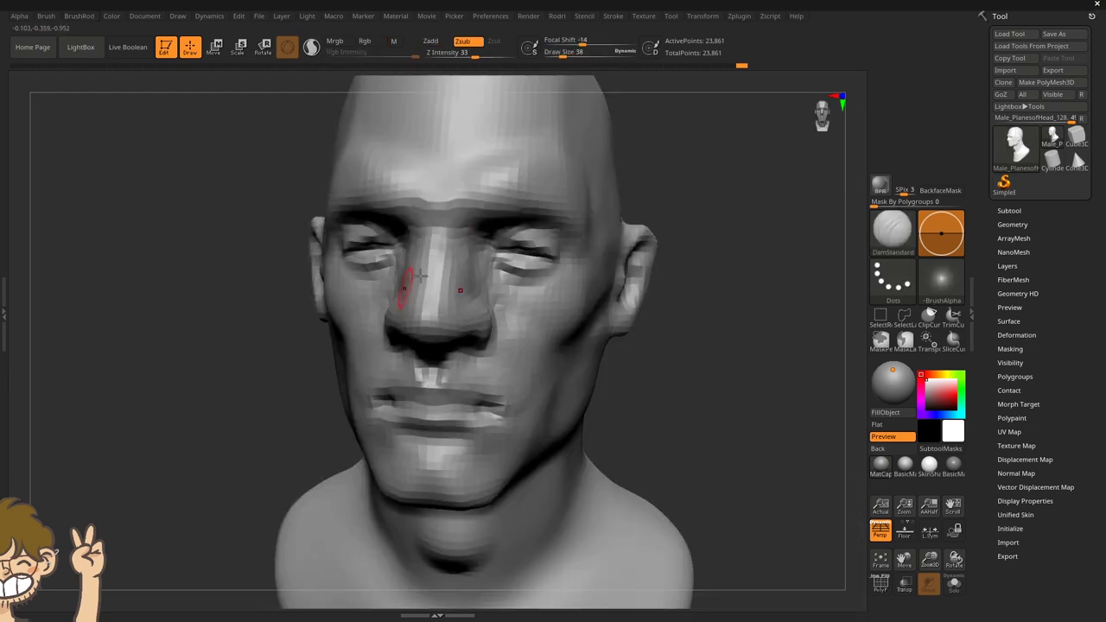
{"action": "mouse_move", "coordinate": [421, 275]}
{"action": "right_mouse_down"}
{"action": "mouse_move", "coordinate": [763, 285]}
{"action": "mouse_move", "coordinate": [265, 333]}
{"action": "mouse_move", "coordinate": [501, 436]}
{"action": "mouse_move", "coordinate": [518, 464]}
{"action": "right_mouse_up"}
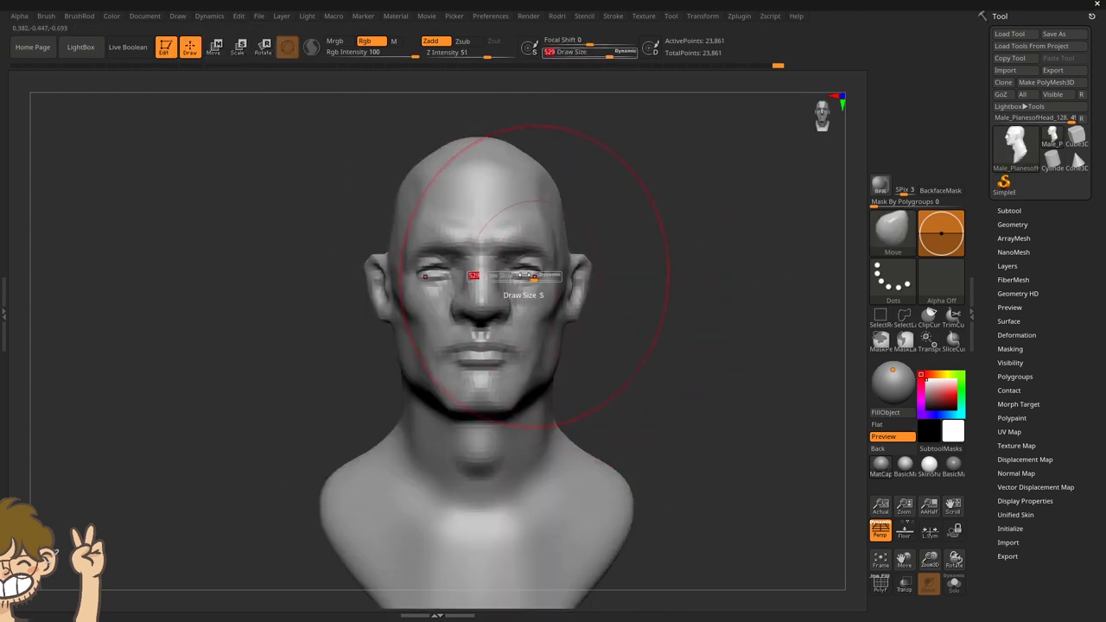
{"action": "left_click_drag", "start_coordinate": [530, 257], "coordinate": [762, 336]}
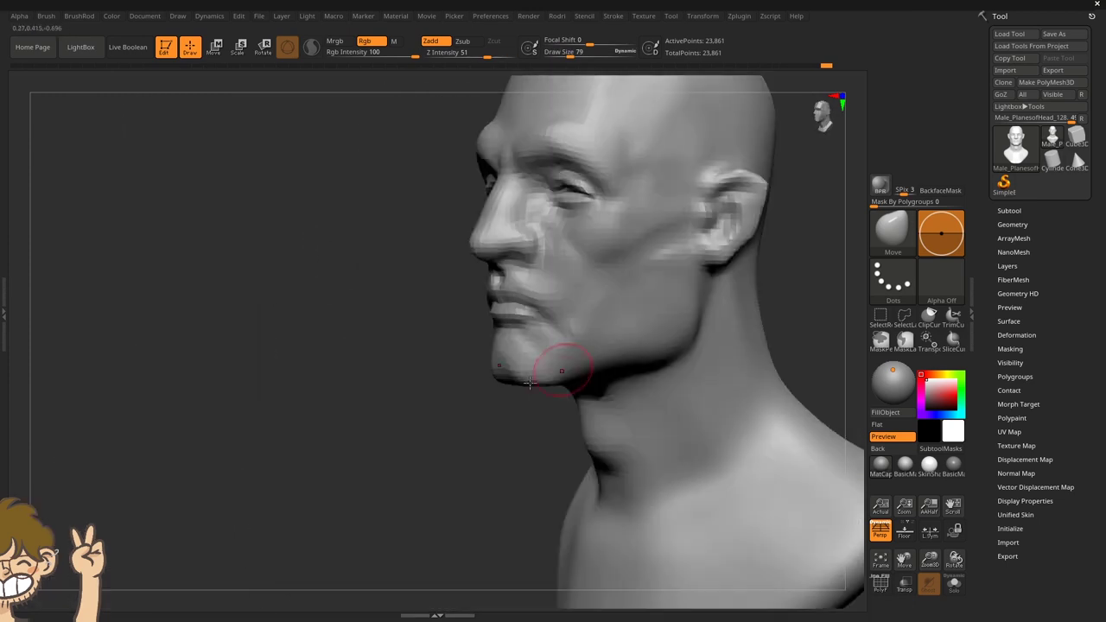
Smooth the chin, jaw and face, checking front, profile and whole-head views.
{"action": "left_click_drag", "start_coordinate": [763, 336], "coordinate": [638, 384]}
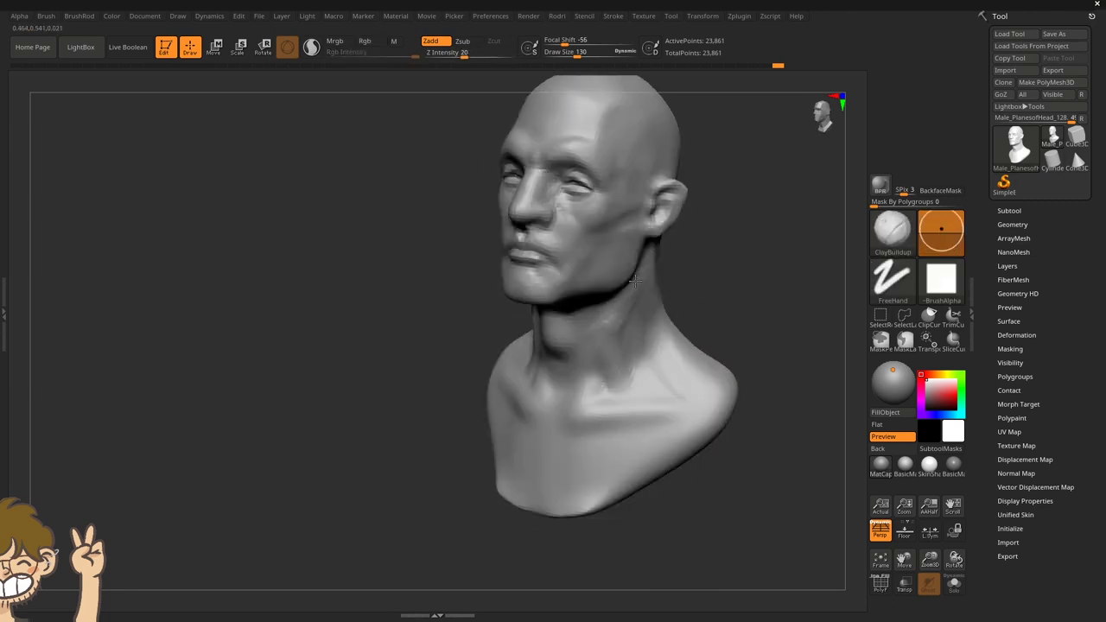
{"action": "left_click_drag", "start_coordinate": [745, 289], "coordinate": [797, 416], "text": "shift"}
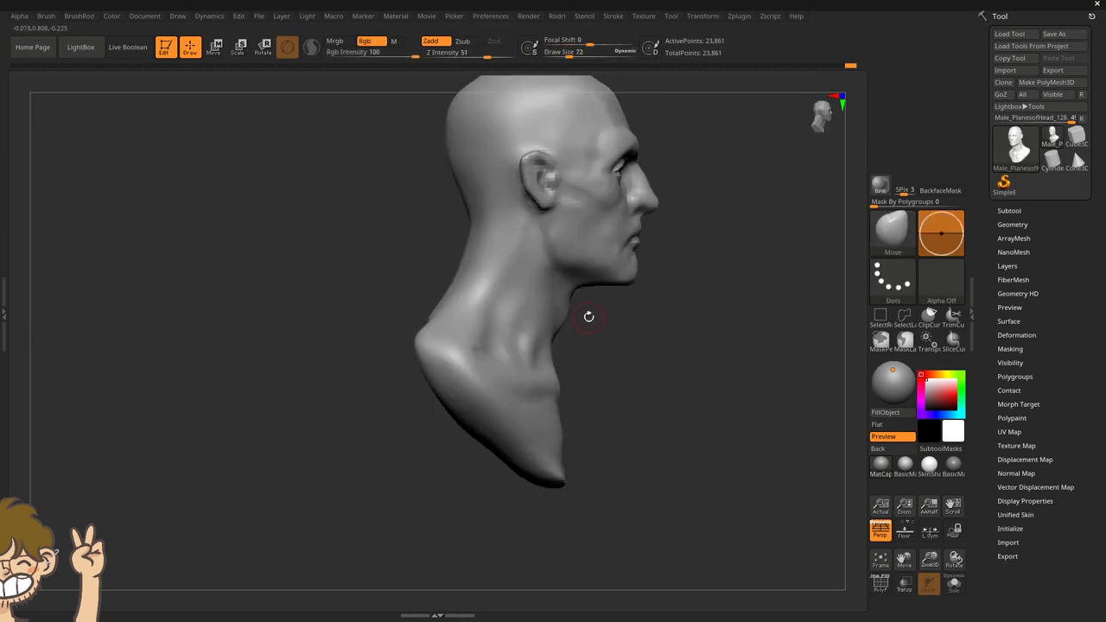
{"action": "left_click_drag", "start_coordinate": [596, 310], "coordinate": [730, 291]}
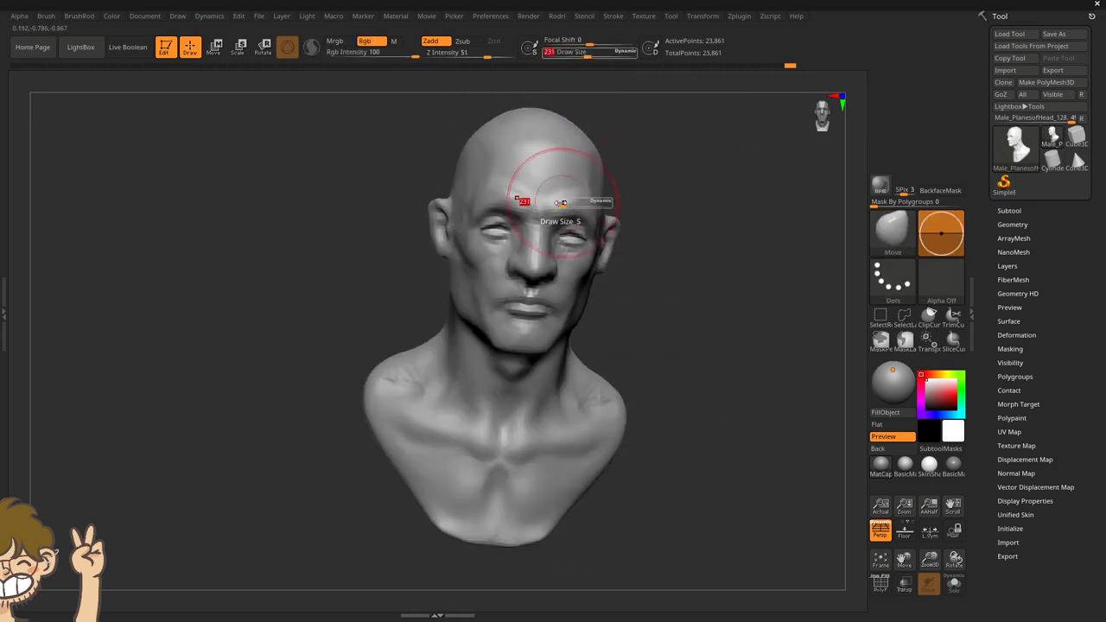
{"action": "mouse_move", "coordinate": [673, 150]}
{"action": "left_mouse_down", "text": "shift"}
{"action": "mouse_move", "coordinate": [632, 306]}
{"action": "mouse_move", "coordinate": [596, 288]}
{"action": "mouse_move", "coordinate": [611, 260]}
{"action": "left_mouse_up", "text": "shift"}
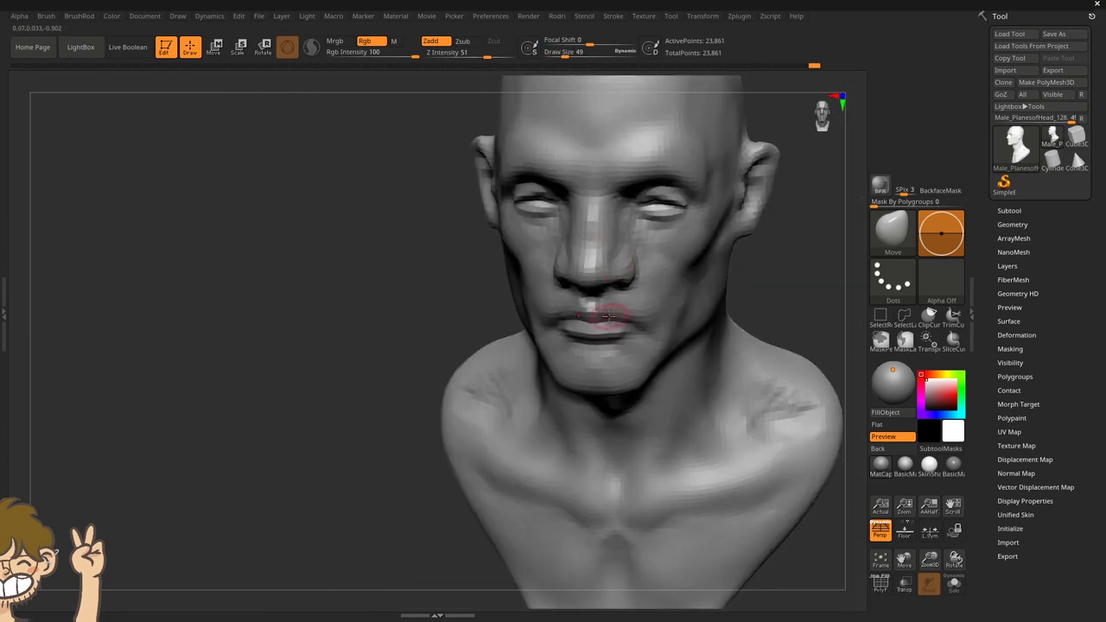
{"action": "mouse_move", "coordinate": [609, 316]}
{"action": "left_mouse_down", "text": "alt"}
{"action": "mouse_move", "coordinate": [741, 306]}
{"action": "mouse_move", "coordinate": [740, 254]}
{"action": "mouse_move", "coordinate": [737, 285]}
{"action": "mouse_move", "coordinate": [717, 247]}
{"action": "mouse_move", "coordinate": [562, 304]}
{"action": "mouse_move", "coordinate": [604, 286]}
{"action": "mouse_move", "coordinate": [580, 371]}
{"action": "mouse_move", "coordinate": [617, 247]}
{"action": "mouse_move", "coordinate": [700, 231]}
{"action": "left_mouse_up", "text": "alt"}
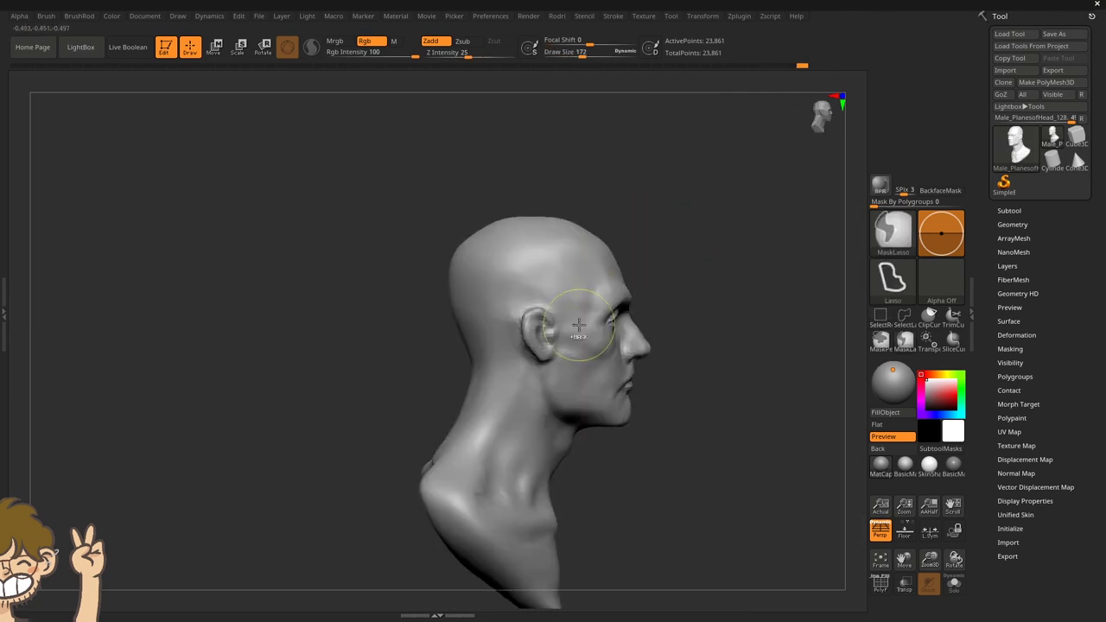
Pull the top of the head up into a cone with Move and separate the crest into its own group.
{"action": "key", "text": "b"}
{"action": "key", "text": "m"}
{"action": "key", "text": "v"}
{"action": "left_click_drag", "start_coordinate": [709, 286], "coordinate": [605, 285]}
{"action": "left_click_drag", "start_coordinate": [553, 251], "coordinate": [557, 138]}
{"action": "mouse_move", "coordinate": [734, 285]}
{"action": "left_mouse_down"}
{"action": "mouse_move", "coordinate": [567, 284]}
{"action": "mouse_move", "coordinate": [620, 274]}
{"action": "left_mouse_up"}
{"action": "left_click_drag", "start_coordinate": [691, 198], "coordinate": [865, 307]}
{"action": "mouse_move", "coordinate": [668, 321]}
{"action": "left_mouse_down"}
{"action": "mouse_move", "coordinate": [712, 257]}
{"action": "mouse_move", "coordinate": [700, 254]}
{"action": "left_mouse_up"}
Turn on PolyF, lower the ZRemesh Target Polygons Count, and show the crest in Solo.
{"action": "key", "text": "shift+f"}
{"action": "left_click", "coordinate": [1011, 224]}
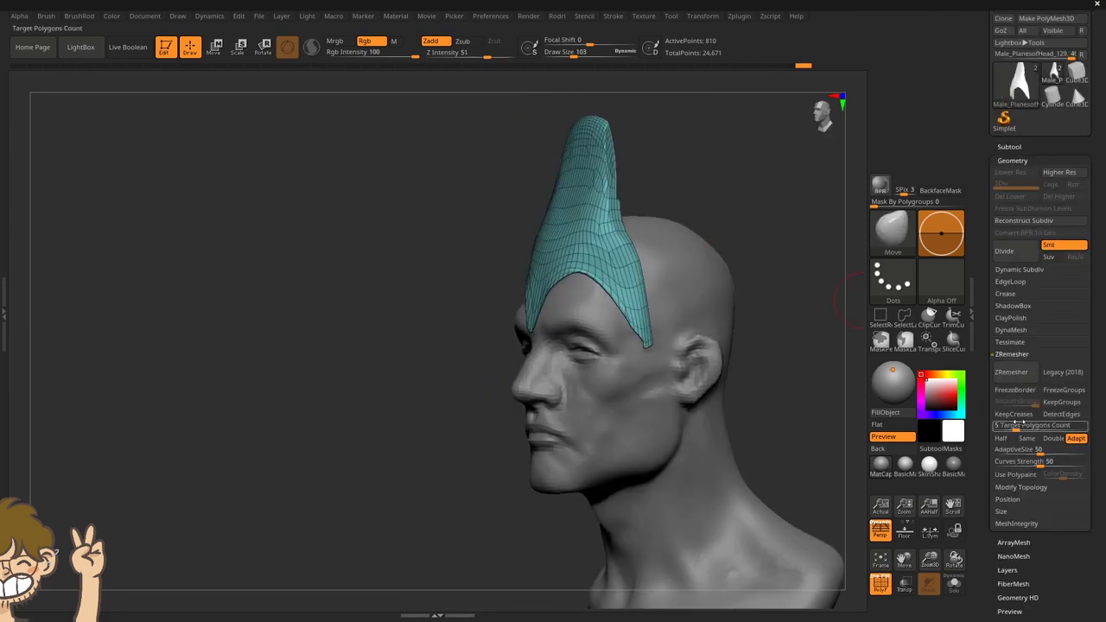
{"action": "mouse_move", "coordinate": [739, 197]}
{"action": "left_mouse_down"}
{"action": "mouse_move", "coordinate": [804, 285]}
{"action": "mouse_move", "coordinate": [830, 346]}
{"action": "mouse_move", "coordinate": [865, 376]}
{"action": "left_mouse_up"}
{"action": "left_click", "coordinate": [1009, 387]}
{"action": "left_click_drag", "start_coordinate": [760, 390], "coordinate": [838, 346]}
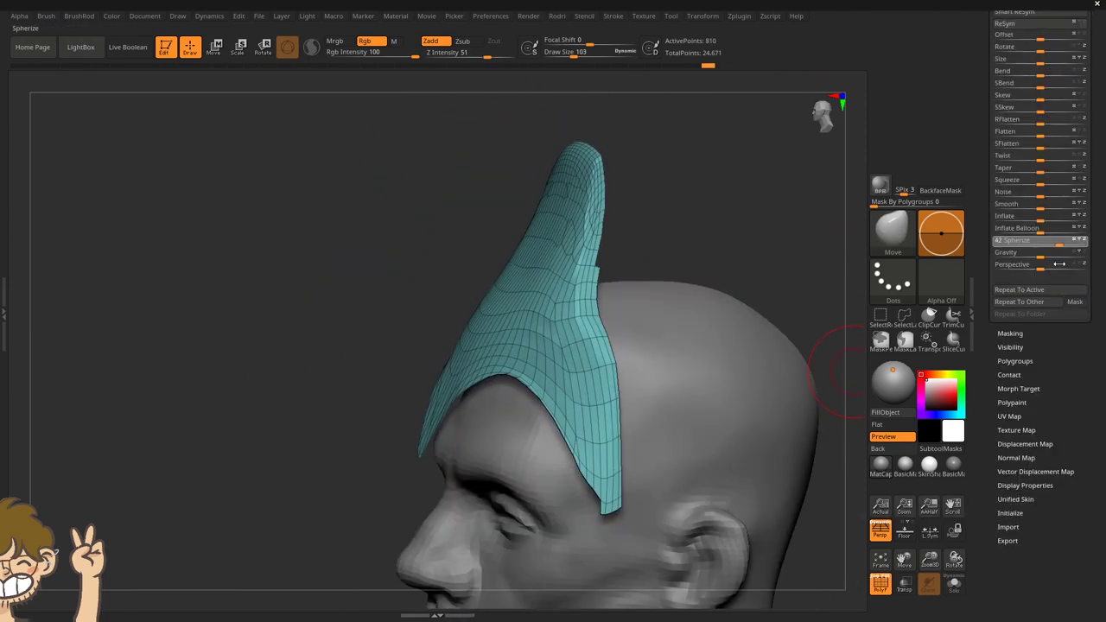
{"action": "mouse_move", "coordinate": [860, 413]}
{"action": "left_mouse_down"}
{"action": "mouse_move", "coordinate": [716, 267]}
{"action": "mouse_move", "coordinate": [766, 265]}
{"action": "mouse_move", "coordinate": [662, 316]}
{"action": "mouse_move", "coordinate": [704, 198]}
{"action": "mouse_move", "coordinate": [752, 259]}
{"action": "left_mouse_up"}
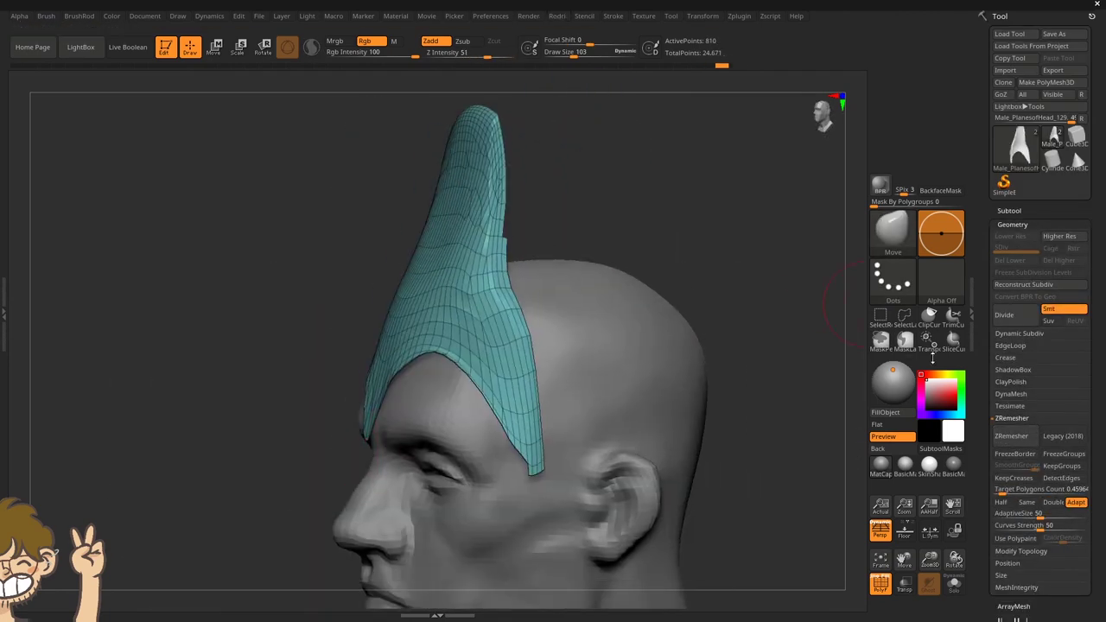
{"action": "left_click", "coordinate": [954, 584]}
{"action": "scroll", "coordinate": [1022, 313], "scroll_direction": "down", "scroll_amount": 5}
{"action": "left_click", "coordinate": [1016, 306]}
ZRemesh the crest into a coarser quad mesh.
{"action": "left_click_drag", "start_coordinate": [691, 285], "coordinate": [484, 279]}
{"action": "scroll", "coordinate": [1037, 259], "scroll_direction": "up", "scroll_amount": 5}
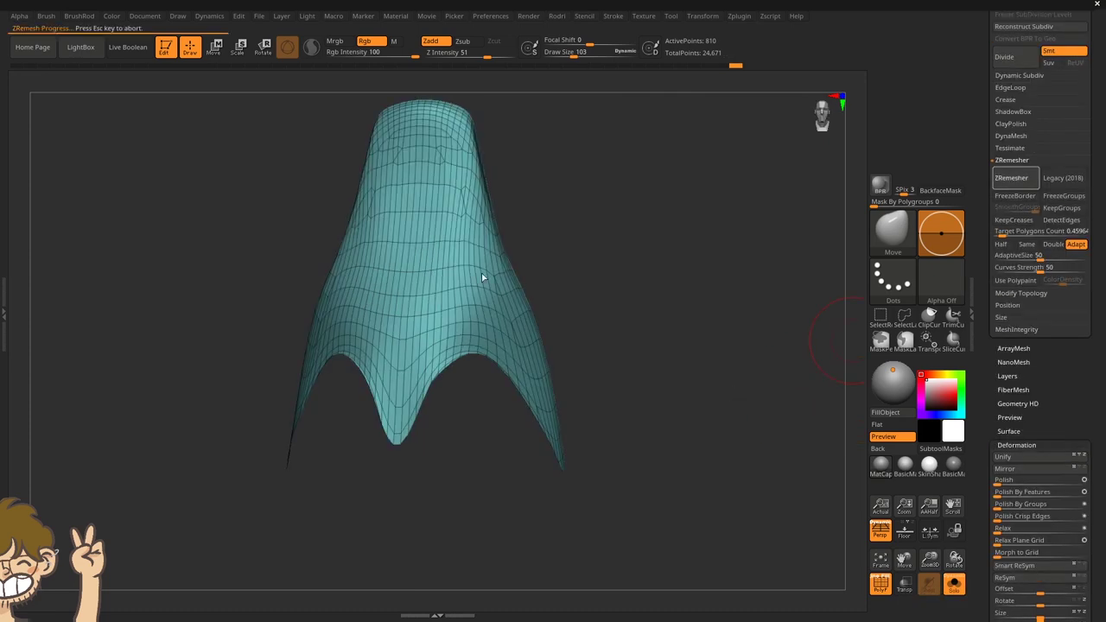
{"action": "left_click", "coordinate": [1011, 177]}
{"action": "left_click_drag", "start_coordinate": [419, 383], "coordinate": [391, 507], "text": "alt"}
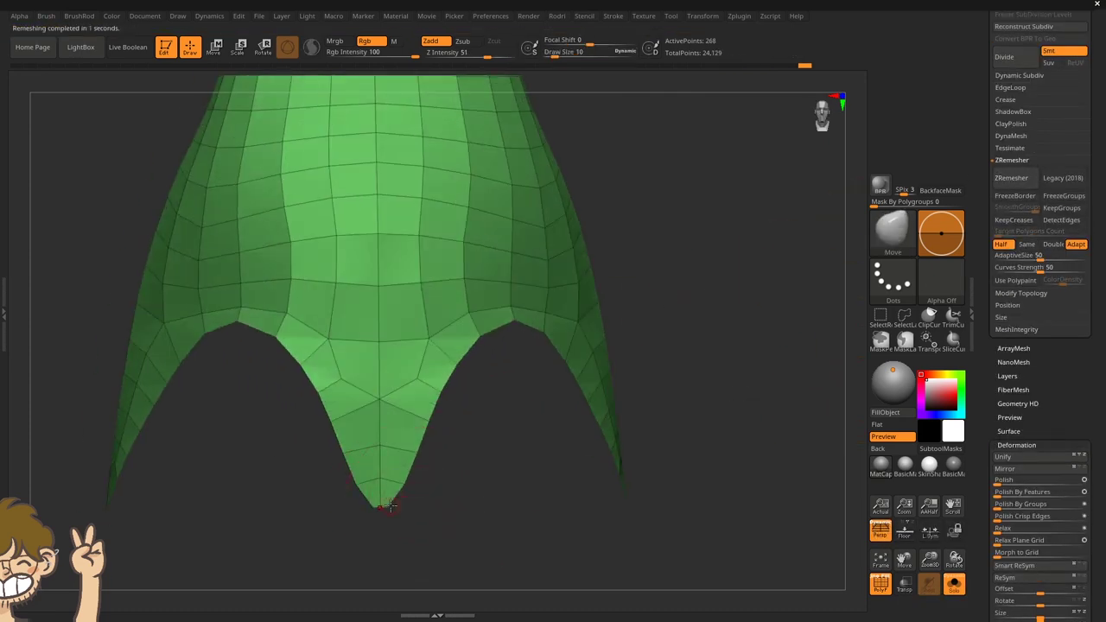
With ZModeler, insert an edge loop and bridge the gap at the crest's lower tip.
{"action": "left_click", "coordinate": [374, 524]}
{"action": "left_click", "coordinate": [381, 416]}
{"action": "key", "text": "space"}
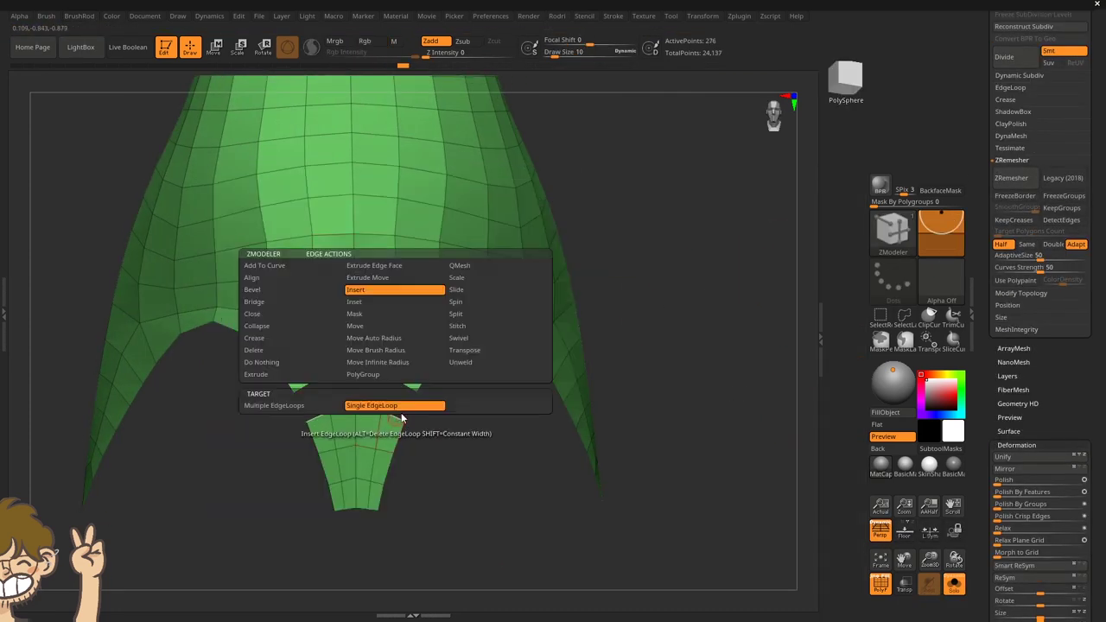
{"action": "left_click", "coordinate": [274, 304]}
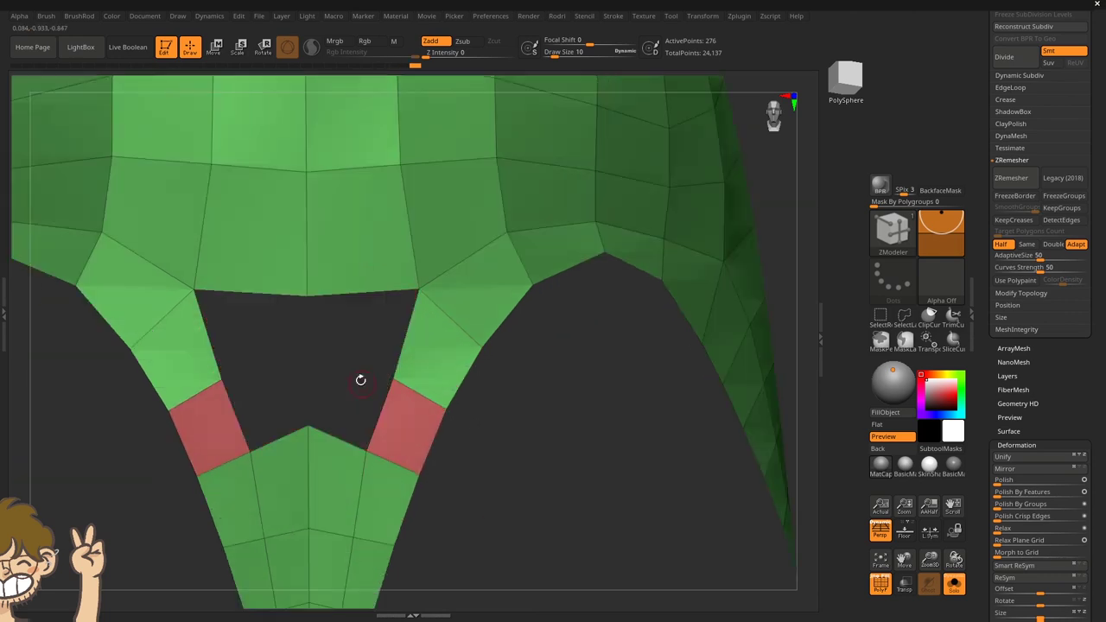
{"action": "left_click", "coordinate": [361, 371]}
{"action": "key", "text": "space"}
{"action": "left_click", "coordinate": [319, 410]}
Give the crest Dynamic Subdiv thickness and smooth subdivision to form a solid helmet shell.
{"action": "key", "text": "f"}
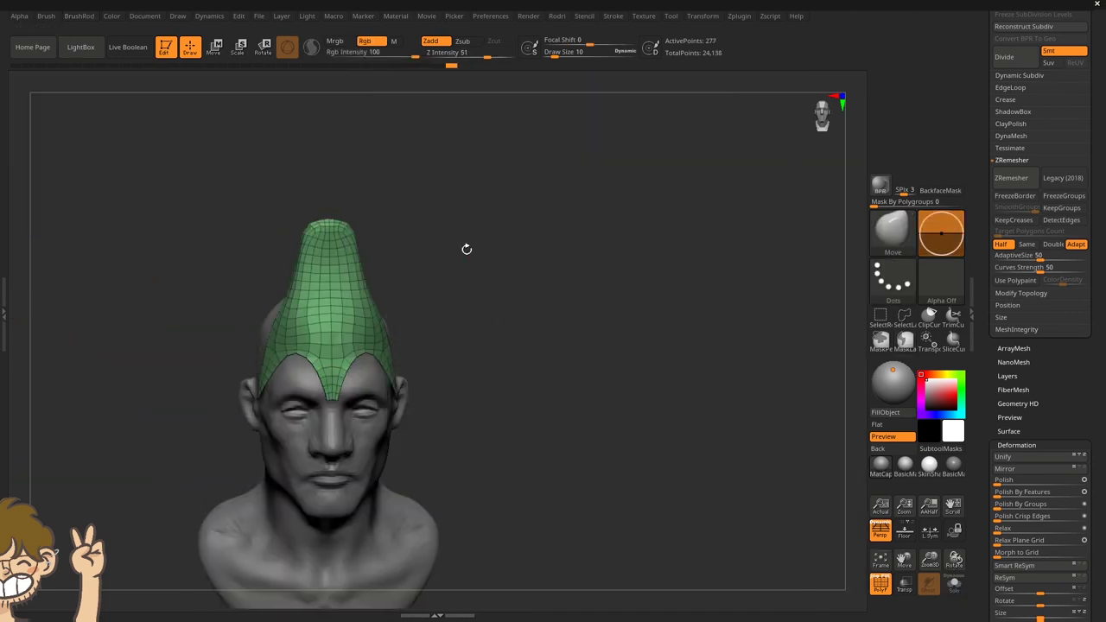
{"action": "key", "text": "b"}
{"action": "key", "text": "m"}
{"action": "key", "text": "v"}
{"action": "mouse_move", "coordinate": [329, 247]}
{"action": "left_mouse_down"}
{"action": "mouse_move", "coordinate": [677, 337]}
{"action": "mouse_move", "coordinate": [342, 346]}
{"action": "mouse_move", "coordinate": [519, 291]}
{"action": "mouse_move", "coordinate": [838, 333]}
{"action": "left_mouse_up"}
{"action": "scroll", "coordinate": [979, 368], "scroll_direction": "up", "scroll_amount": 3}
{"action": "scroll", "coordinate": [1002, 328], "scroll_direction": "up", "scroll_amount": 1}
{"action": "key", "text": "d"}
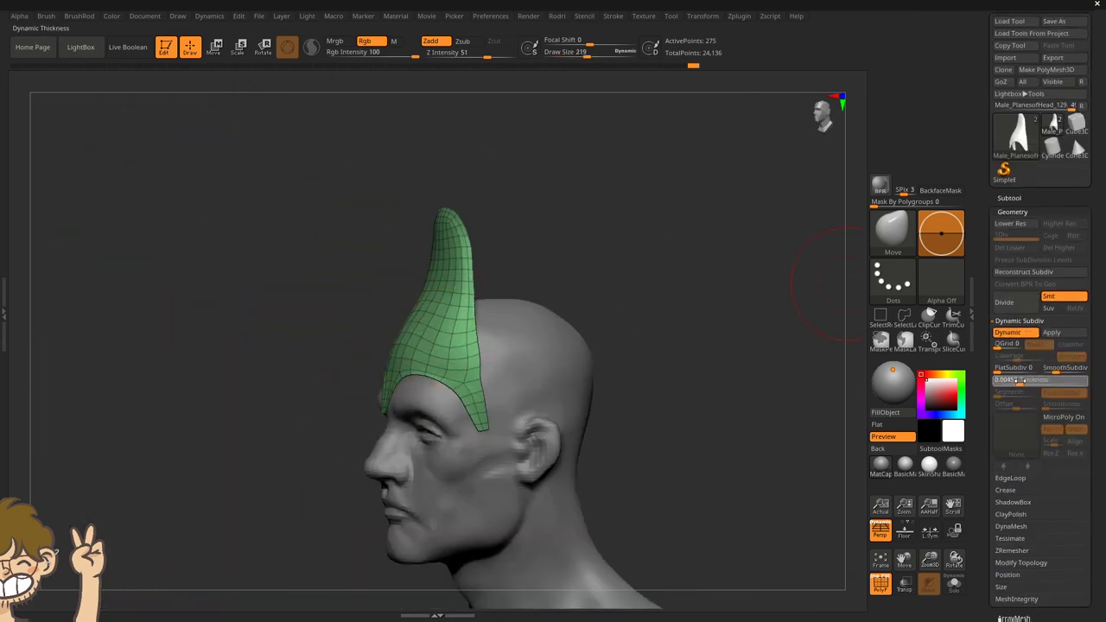
{"action": "left_click_drag", "start_coordinate": [1020, 380], "coordinate": [1030, 380]}
{"action": "left_click", "coordinate": [1053, 369]}
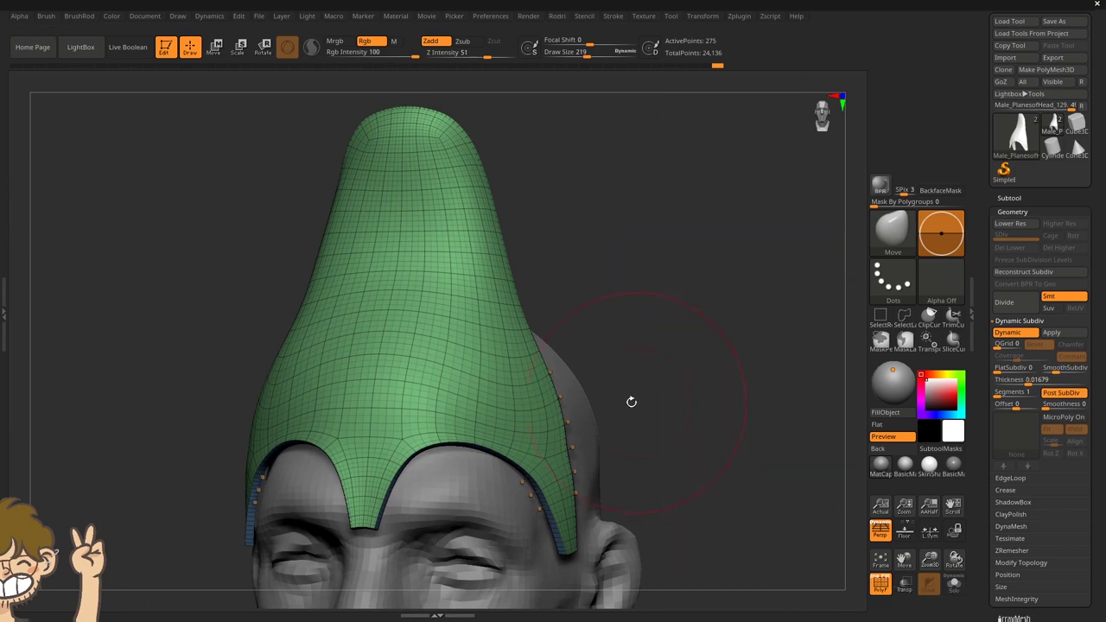
Inspect the helmet from several angles, then turn off PolyF and Solo.
{"action": "left_click_drag", "start_coordinate": [632, 402], "coordinate": [805, 367]}
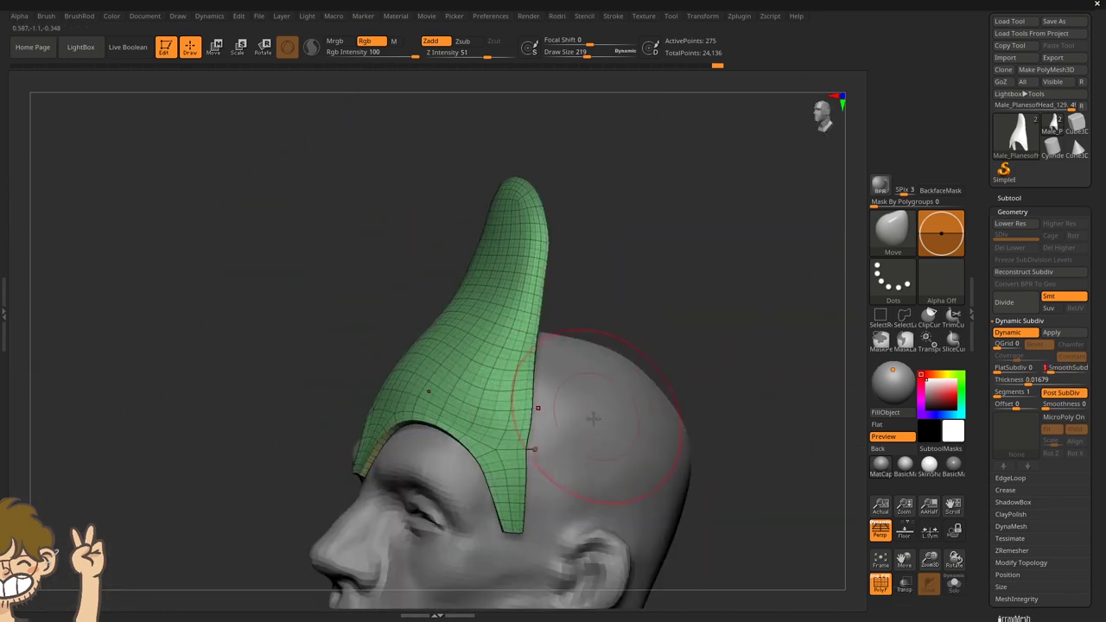
{"action": "mouse_move", "coordinate": [534, 449]}
{"action": "left_mouse_down"}
{"action": "mouse_move", "coordinate": [699, 424]}
{"action": "mouse_move", "coordinate": [740, 388]}
{"action": "mouse_move", "coordinate": [694, 452]}
{"action": "left_mouse_up"}
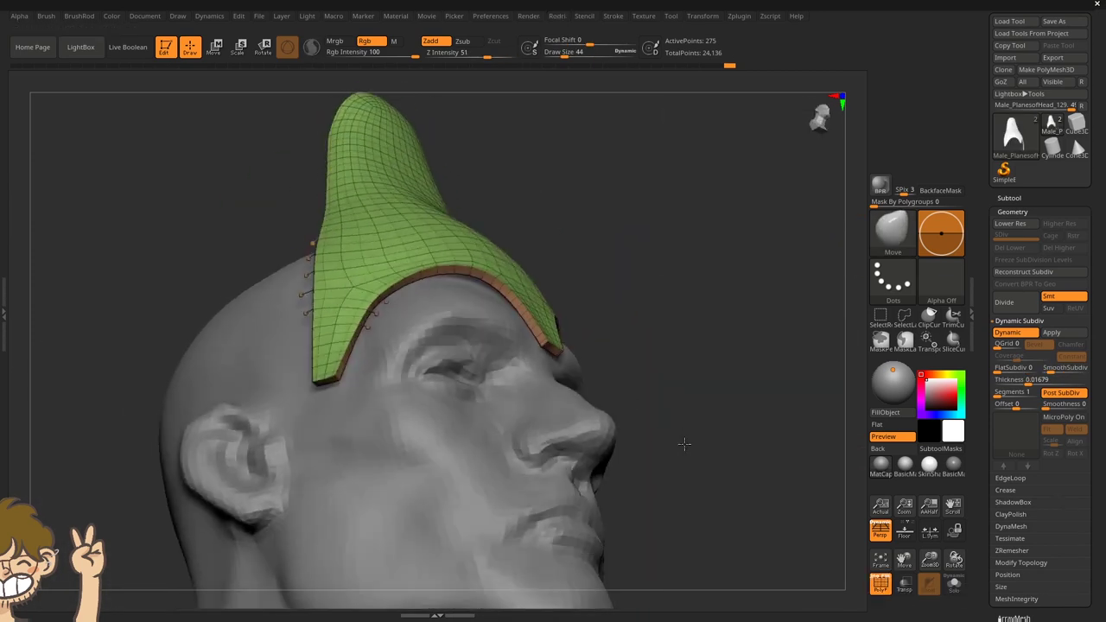
{"action": "key", "text": "space"}
{"action": "mouse_move", "coordinate": [696, 547]}
{"action": "left_mouse_down"}
{"action": "mouse_move", "coordinate": [736, 314]}
{"action": "mouse_move", "coordinate": [821, 319]}
{"action": "left_mouse_up"}
{"action": "key", "text": "space"}
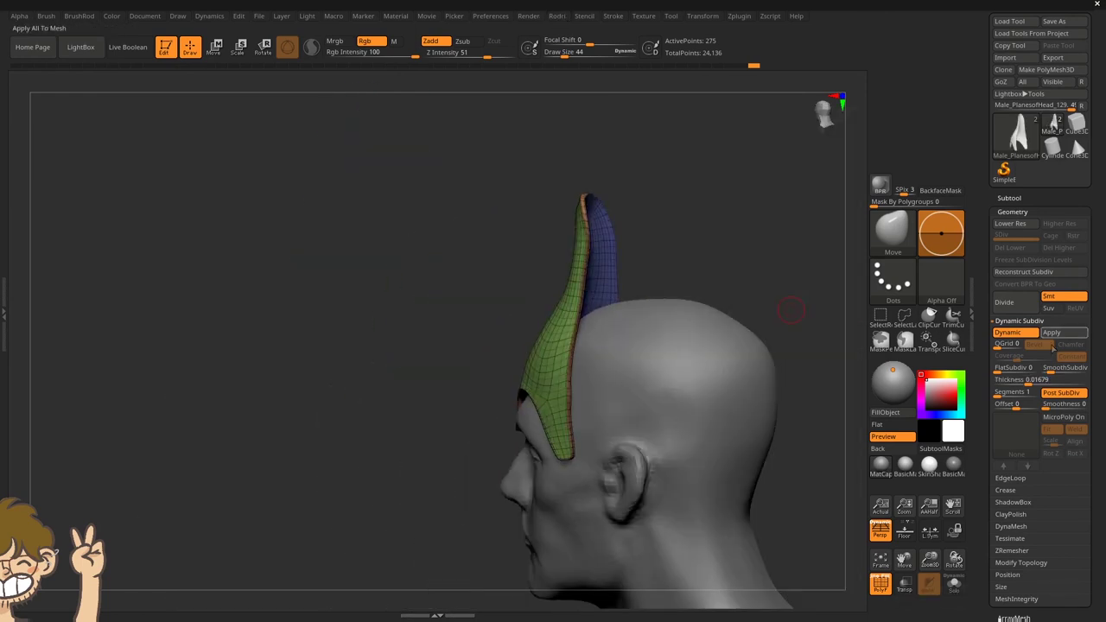
{"action": "key", "text": "shift+f"}
{"action": "key", "text": "alt+s"}
{"action": "key", "text": "space"}
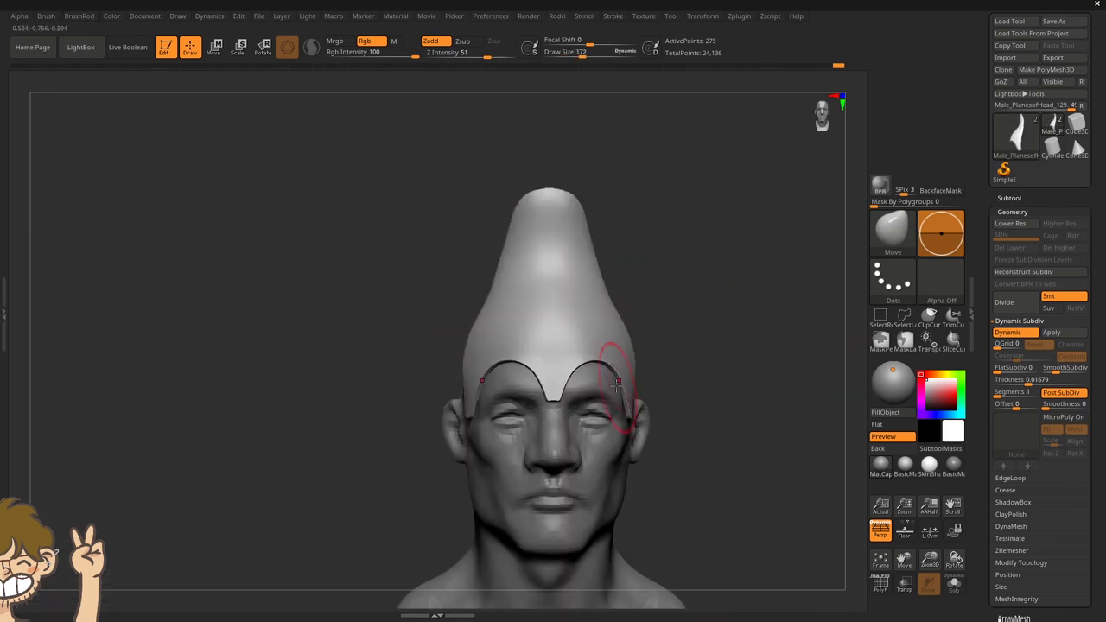
{"action": "left_click_drag", "start_coordinate": [579, 280], "coordinate": [599, 343]}
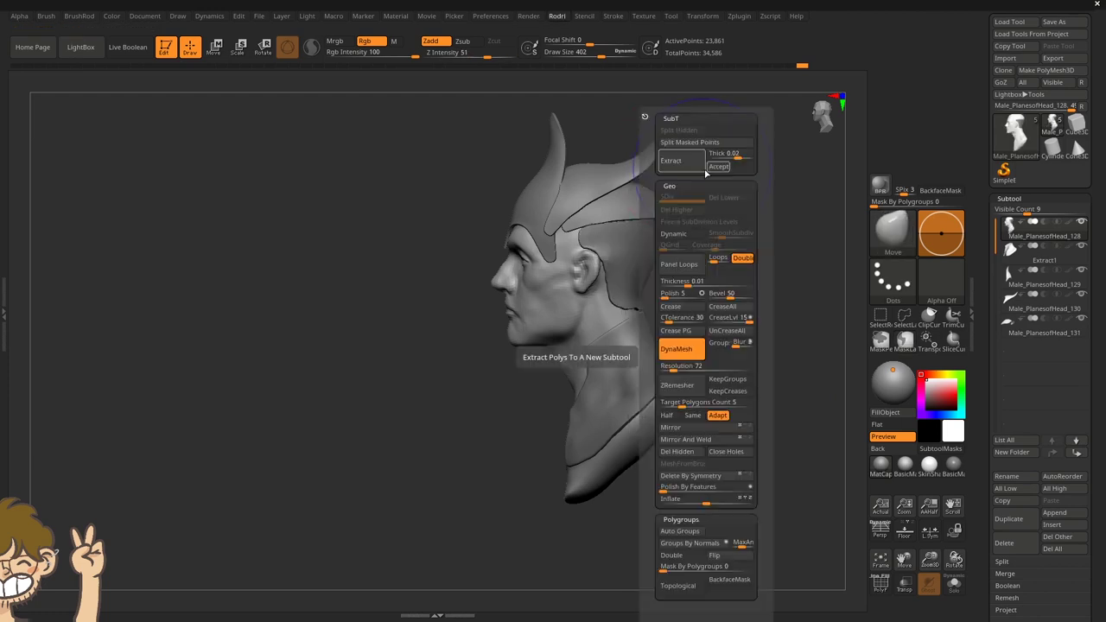
Turn the bust to a left side profile to place the shoulder ring armor.
{"action": "right_click_drag", "start_coordinate": [652, 222], "coordinate": [768, 311]}
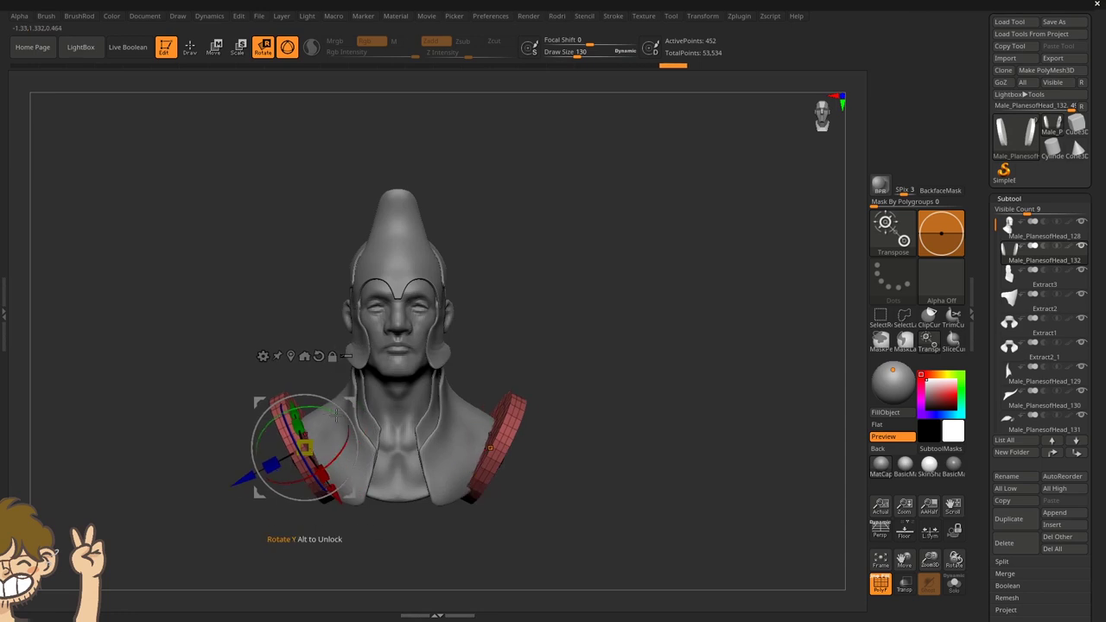
Turn the model to a left side profile to smooth the face and cheek guards.
{"action": "left_click_drag", "start_coordinate": [566, 474], "coordinate": [575, 430]}
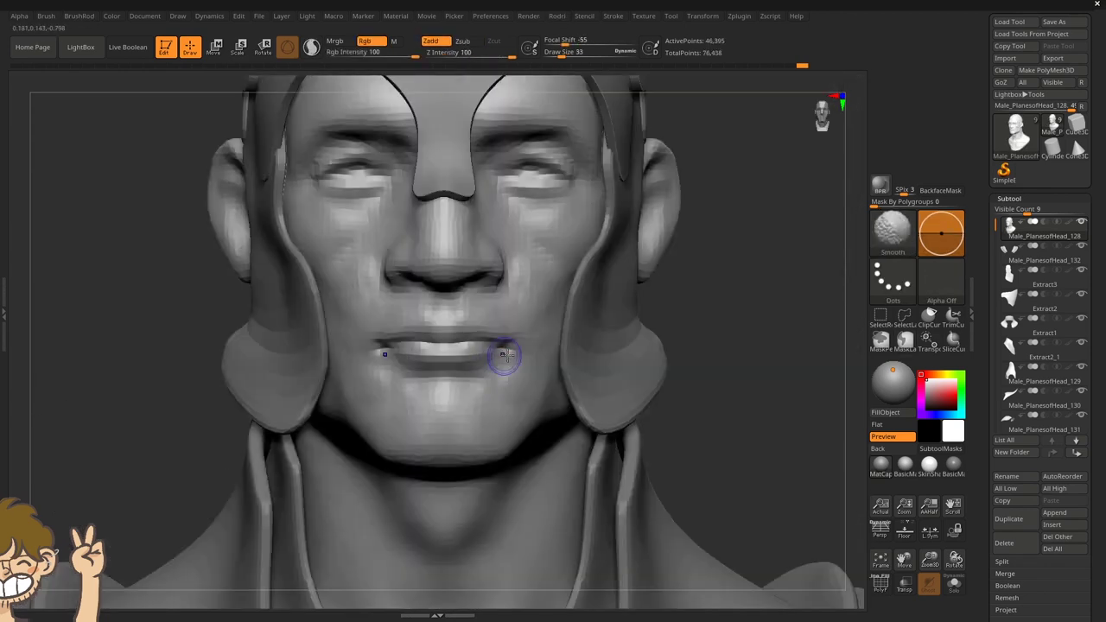
Orbit the head to a three-quarter angle to build the shoulder plates and chest band.
{"action": "right_click_drag", "start_coordinate": [447, 302], "coordinate": [544, 308]}
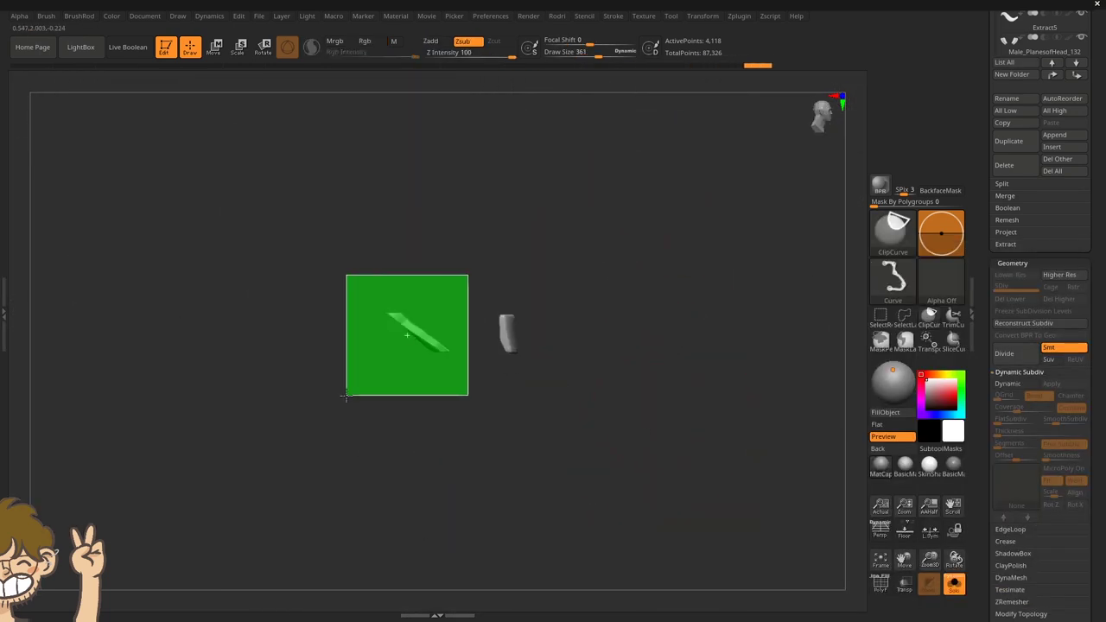
Select the chest band piece and reposition it with the Move gizmo.
{"action": "right_click_drag", "start_coordinate": [598, 366], "coordinate": [489, 381], "text": "ctrl"}
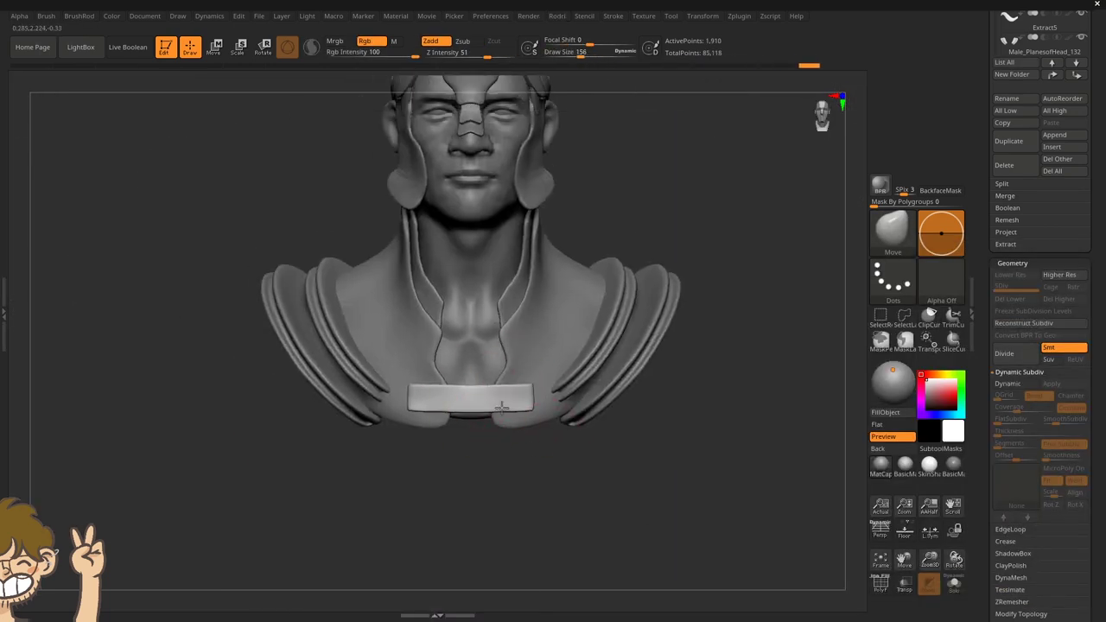
{"action": "key", "text": "w"}
{"action": "left_click", "coordinate": [513, 286], "text": "alt"}
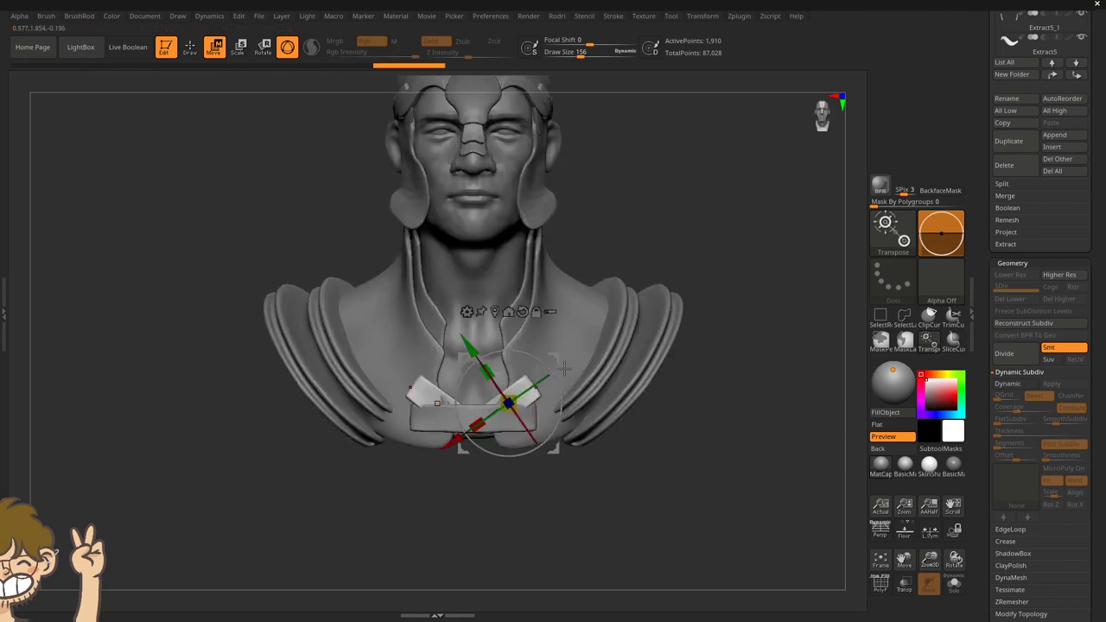
{"action": "key", "text": "q"}
{"action": "left_click_drag", "start_coordinate": [558, 473], "coordinate": [536, 391]}
{"action": "key", "text": "s"}
Select the clasp on the other side and move it over the chest centre.
{"action": "mouse_move", "coordinate": [523, 373]}
{"action": "right_mouse_down"}
{"action": "mouse_move", "coordinate": [551, 383]}
{"action": "mouse_move", "coordinate": [506, 400]}
{"action": "mouse_move", "coordinate": [530, 338]}
{"action": "mouse_move", "coordinate": [470, 395]}
{"action": "mouse_move", "coordinate": [493, 486]}
{"action": "right_mouse_up"}
{"action": "key", "text": "w"}
{"action": "left_click", "coordinate": [488, 367], "text": "alt"}
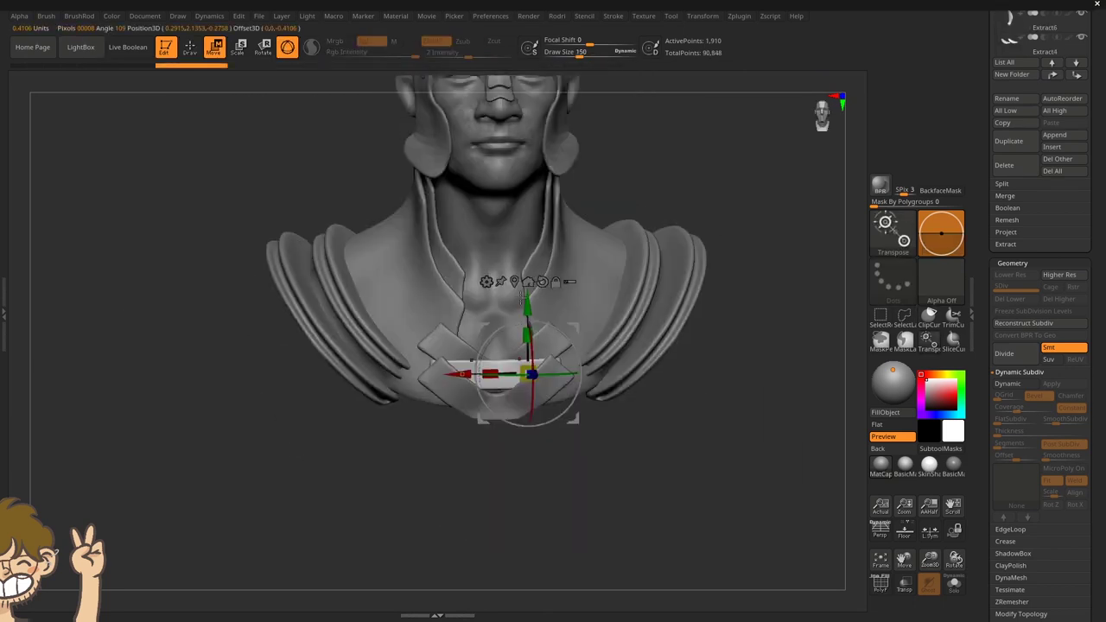
{"action": "key", "text": "q"}
{"action": "right_click_drag", "start_coordinate": [542, 343], "coordinate": [560, 323], "text": "shift"}
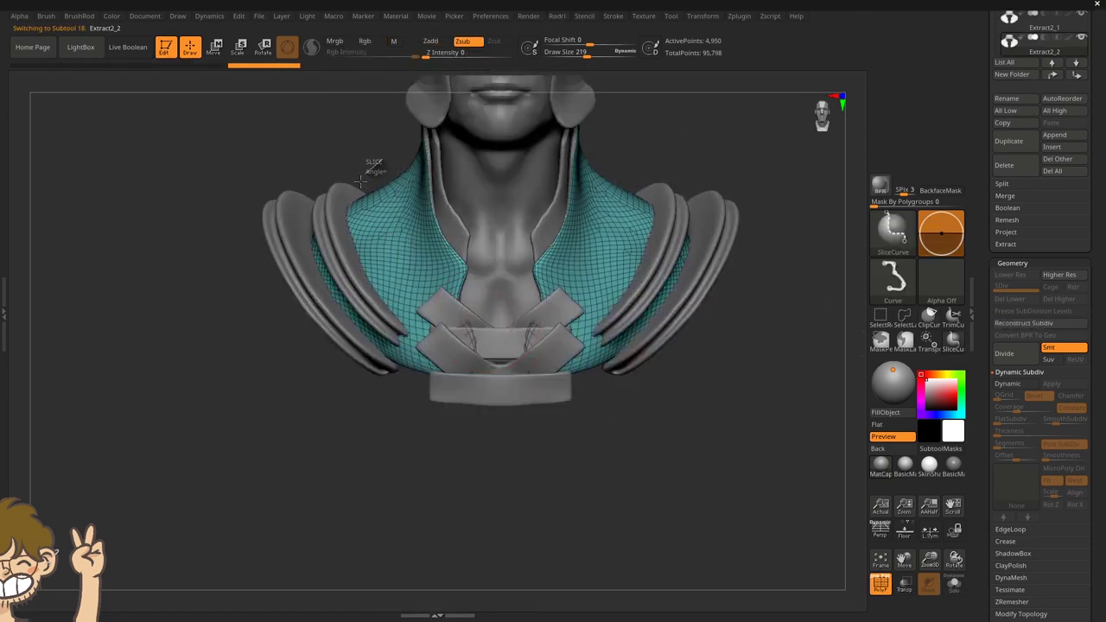
Cut a rounded collar trim with SliceCurve, then orbit the bust to inspect it.
{"action": "right_click_drag", "start_coordinate": [361, 180], "coordinate": [324, 111]}
{"action": "left_click_drag", "start_coordinate": [324, 110], "coordinate": [389, 247], "text": "ctrl+shift"}
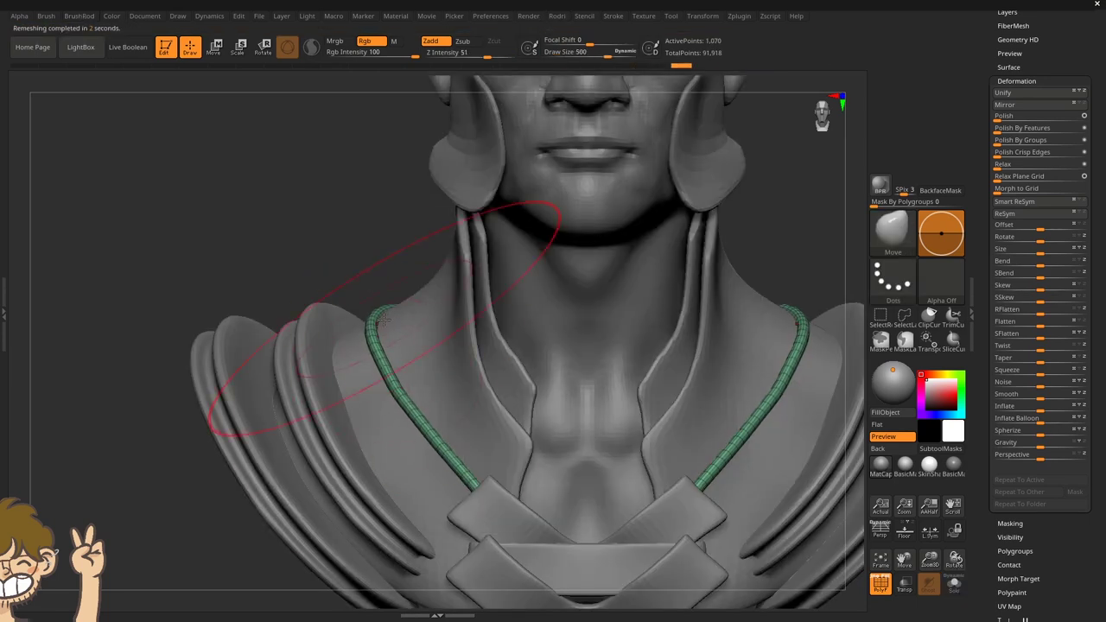
{"action": "key", "text": "f"}
{"action": "mouse_move", "coordinate": [211, 535]}
{"action": "left_mouse_down"}
{"action": "mouse_move", "coordinate": [562, 363]}
{"action": "mouse_move", "coordinate": [605, 381]}
{"action": "left_mouse_up"}
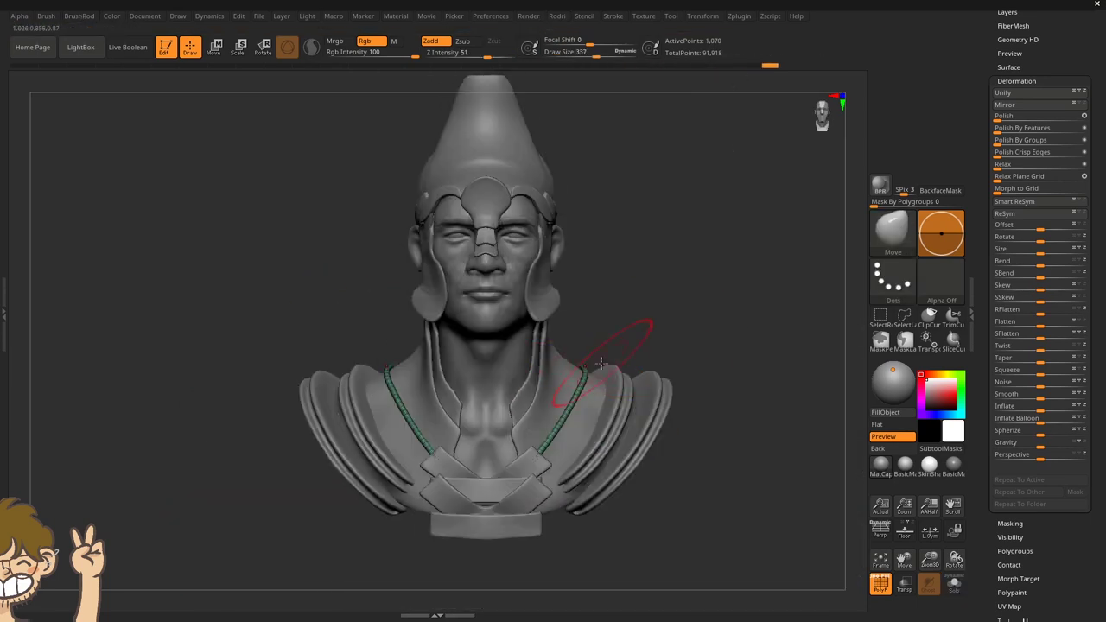
{"action": "scroll", "coordinate": [622, 389], "scroll_direction": "up", "scroll_amount": 3}
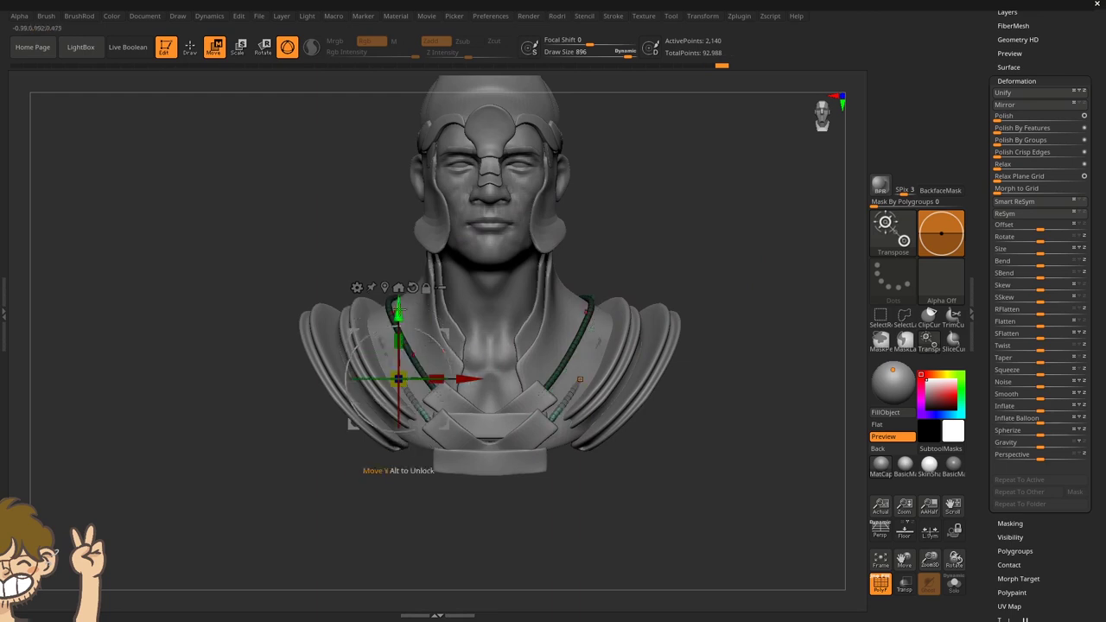
{"action": "left_click_drag", "start_coordinate": [421, 374], "coordinate": [488, 351]}
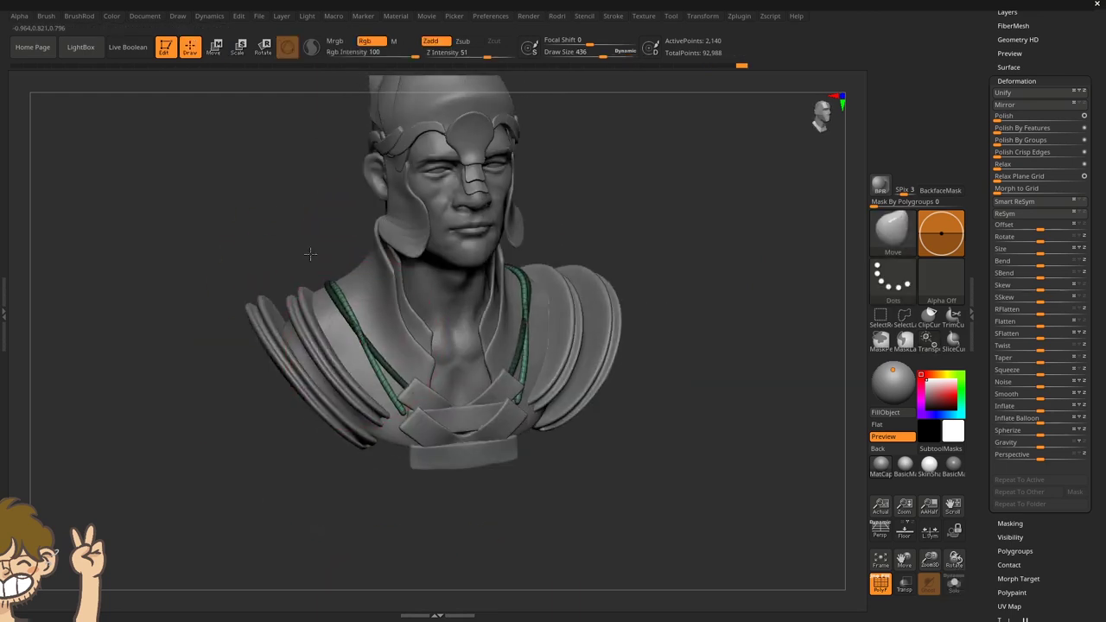
{"action": "mouse_move", "coordinate": [480, 295]}
{"action": "left_mouse_down"}
{"action": "mouse_move", "coordinate": [367, 410]}
{"action": "mouse_move", "coordinate": [405, 451]}
{"action": "left_mouse_up"}
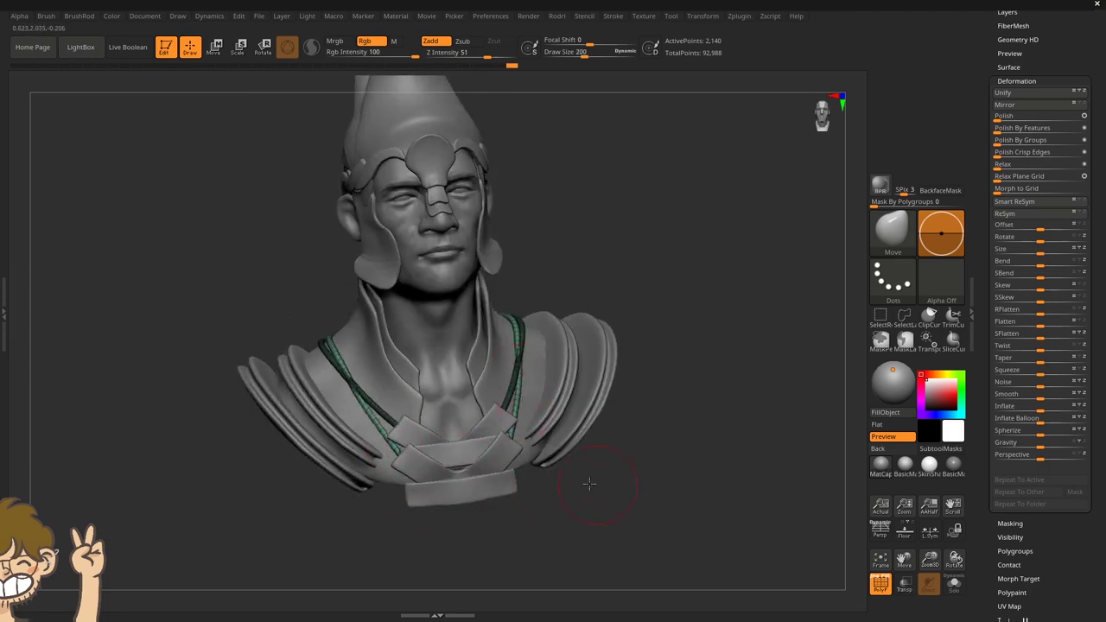
{"action": "left_click_drag", "start_coordinate": [590, 484], "coordinate": [535, 355]}
{"action": "mouse_move", "coordinate": [531, 398]}
{"action": "left_mouse_down"}
{"action": "mouse_move", "coordinate": [585, 289]}
{"action": "mouse_move", "coordinate": [530, 321]}
{"action": "mouse_move", "coordinate": [668, 324]}
{"action": "left_mouse_up"}
Turn on perspective and select the first extracted armor piece, checking both profiles.
{"action": "key", "text": "p"}
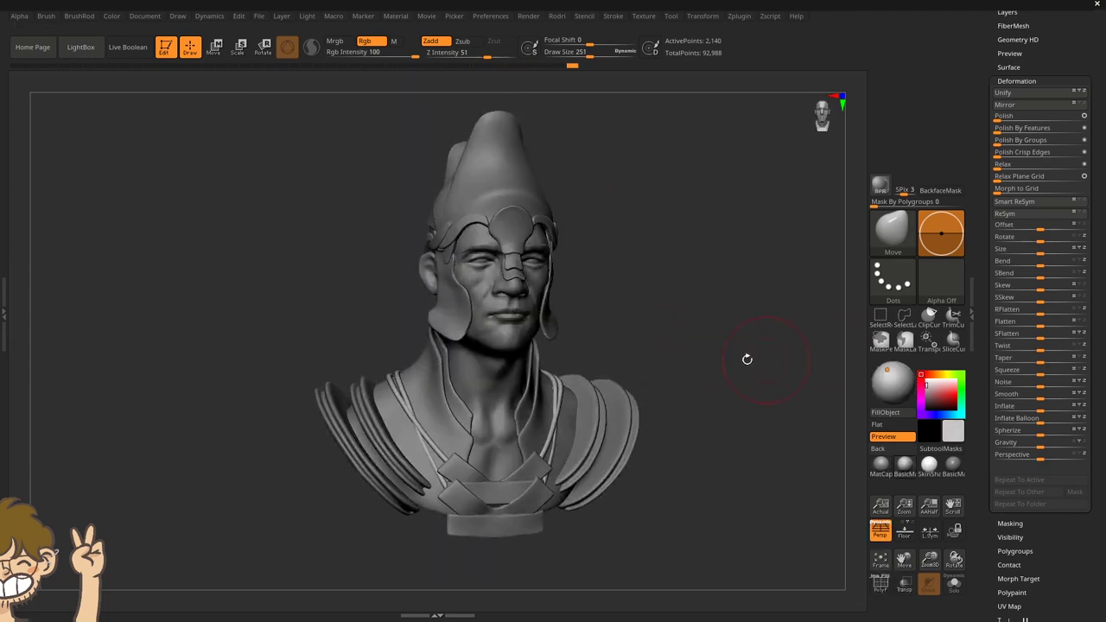
{"action": "mouse_move", "coordinate": [747, 358]}
{"action": "left_mouse_down"}
{"action": "mouse_move", "coordinate": [680, 291]}
{"action": "mouse_move", "coordinate": [469, 420]}
{"action": "mouse_move", "coordinate": [513, 390]}
{"action": "left_mouse_up"}
{"action": "left_click", "coordinate": [512, 390], "text": "alt"}
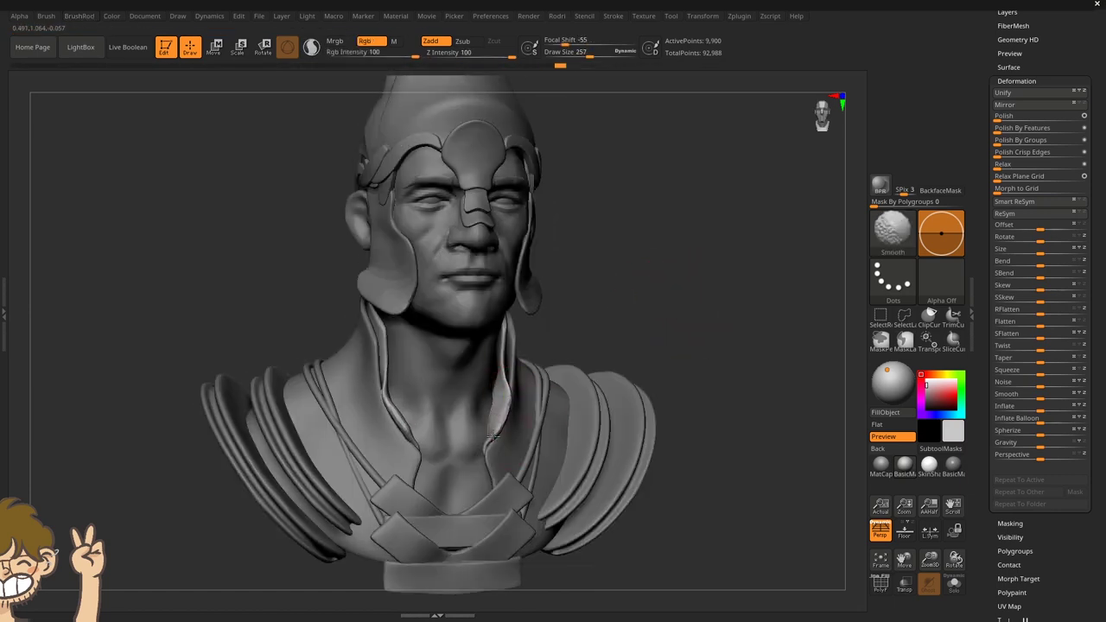
{"action": "scroll", "coordinate": [510, 408], "scroll_direction": "up", "scroll_amount": 3}
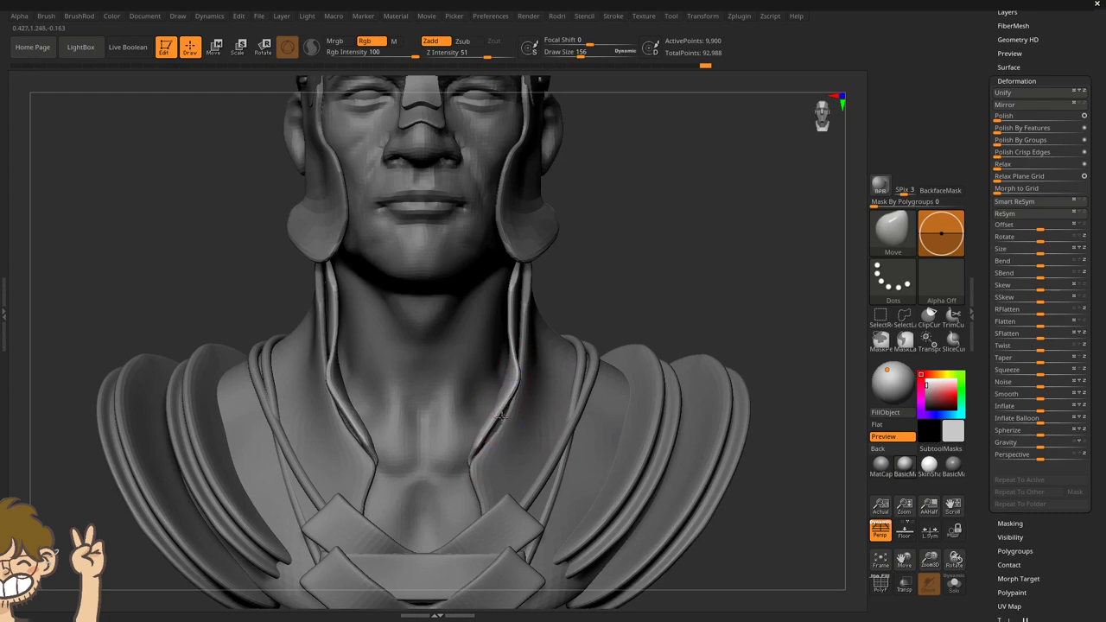
{"action": "left_click_drag", "start_coordinate": [499, 417], "coordinate": [506, 414]}
{"action": "scroll", "coordinate": [605, 338], "scroll_direction": "down", "scroll_amount": 5}
{"action": "scroll", "coordinate": [475, 357], "scroll_direction": "up", "scroll_amount": 5}
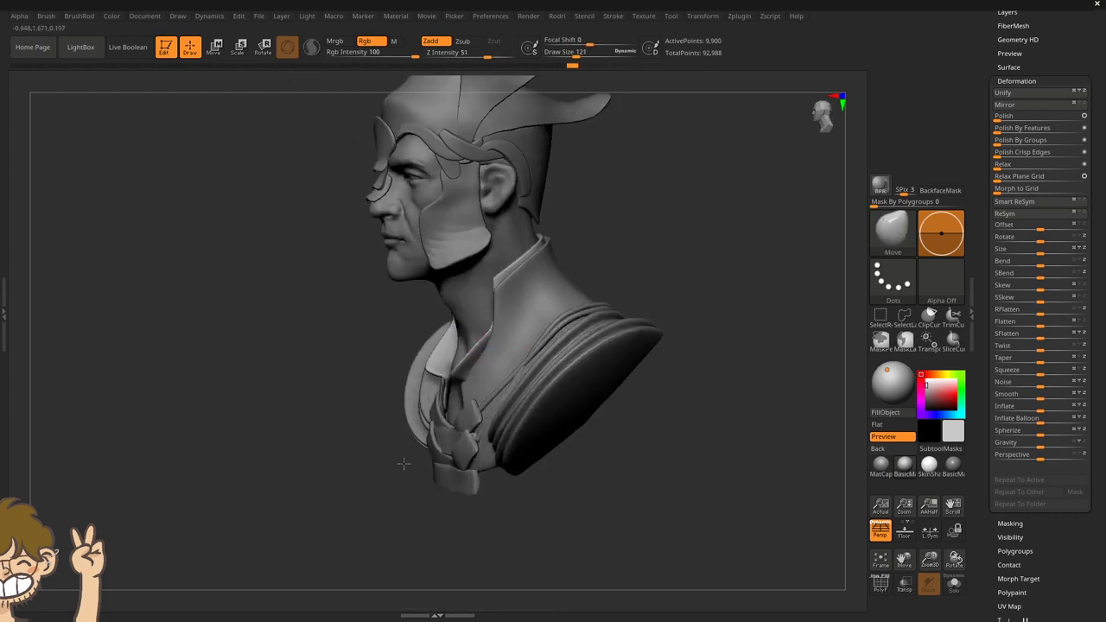
{"action": "mouse_move", "coordinate": [403, 464]}
{"action": "left_mouse_down", "text": "shift"}
{"action": "mouse_move", "coordinate": [423, 329]}
{"action": "mouse_move", "coordinate": [655, 234]}
{"action": "mouse_move", "coordinate": [567, 297]}
{"action": "mouse_move", "coordinate": [578, 388]}
{"action": "mouse_move", "coordinate": [736, 400]}
{"action": "left_mouse_up", "text": "shift"}
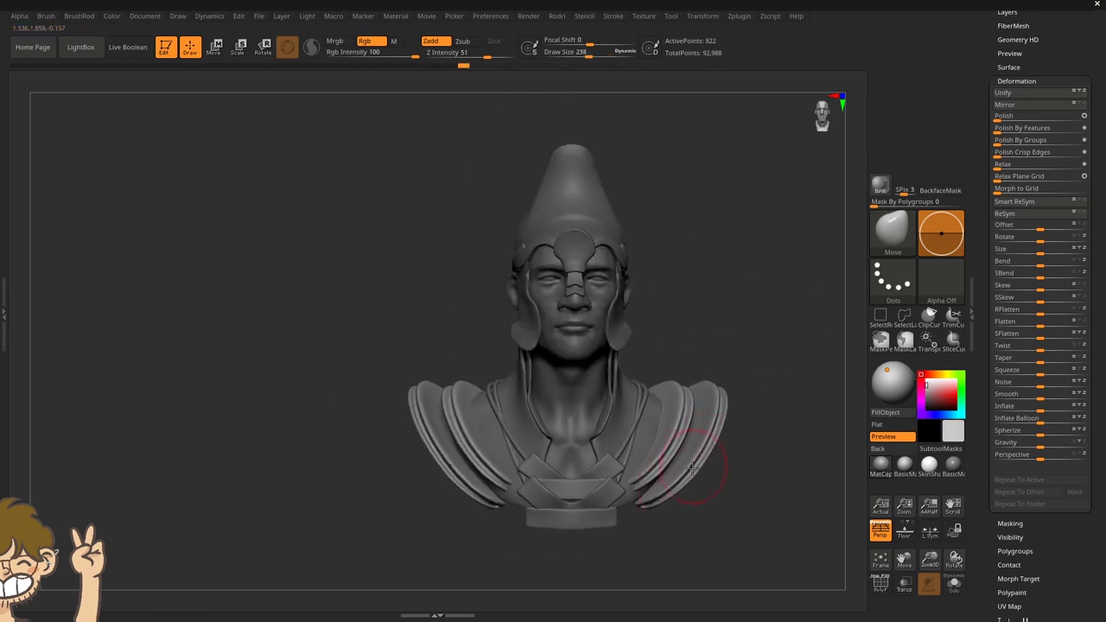
{"action": "left_click_drag", "start_coordinate": [692, 467], "coordinate": [711, 444]}
Zoom in on the crest and choose the IMM Primitives brush for inserting capsules.
{"action": "scroll", "coordinate": [712, 415], "scroll_direction": "up", "scroll_amount": 3}
{"action": "scroll", "coordinate": [715, 368], "scroll_direction": "up", "scroll_amount": 3}
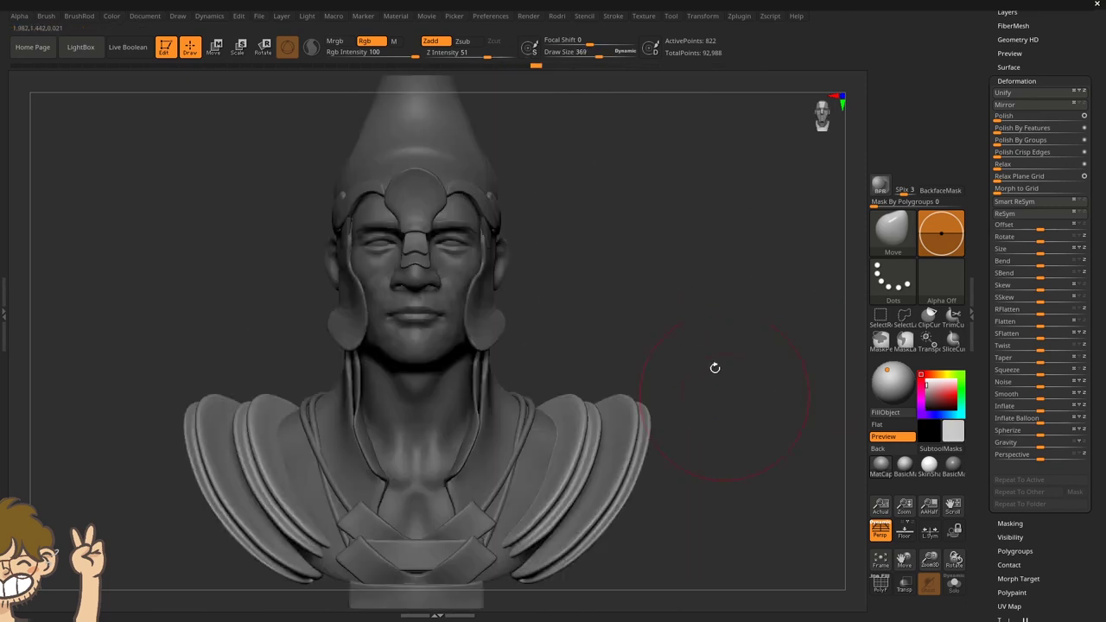
{"action": "scroll", "coordinate": [714, 369], "scroll_direction": "up", "scroll_amount": 3}
{"action": "scroll", "coordinate": [674, 346], "scroll_direction": "down", "scroll_amount": 1}
{"action": "key", "text": "b"}
{"action": "key", "text": "i"}
{"action": "key", "text": "m"}
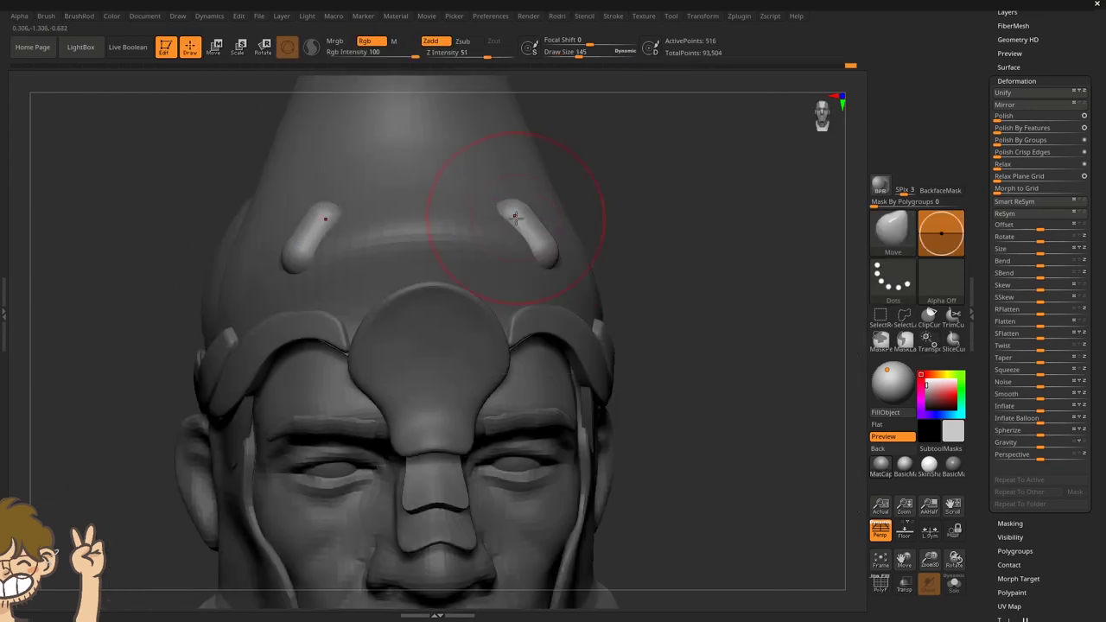
Duplicate the forehead pod into a symmetric pair with the Move gizmo.
{"action": "left_click_drag", "start_coordinate": [57, 245], "coordinate": [560, 235]}
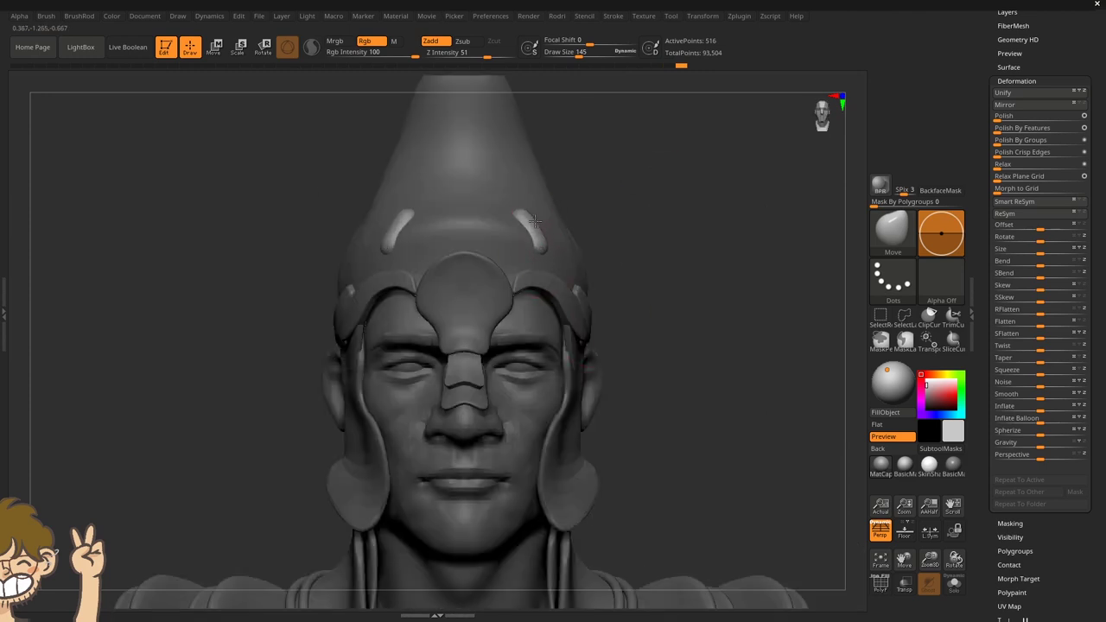
{"action": "right_click_drag", "start_coordinate": [530, 235], "coordinate": [662, 222]}
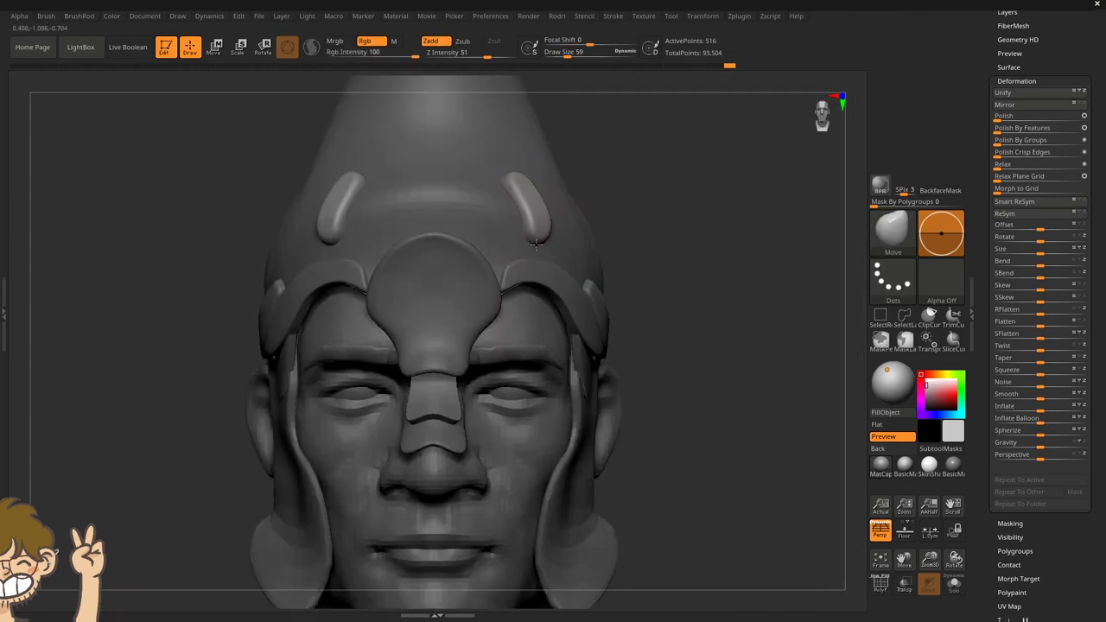
{"action": "right_click_drag", "start_coordinate": [535, 245], "coordinate": [36, 413]}
{"action": "right_click_drag", "start_coordinate": [533, 181], "coordinate": [553, 285]}
{"action": "key", "text": "w"}
{"action": "left_click_drag", "start_coordinate": [560, 288], "coordinate": [571, 259], "text": "ctrl"}
{"action": "right_click_drag", "start_coordinate": [571, 259], "coordinate": [548, 192]}
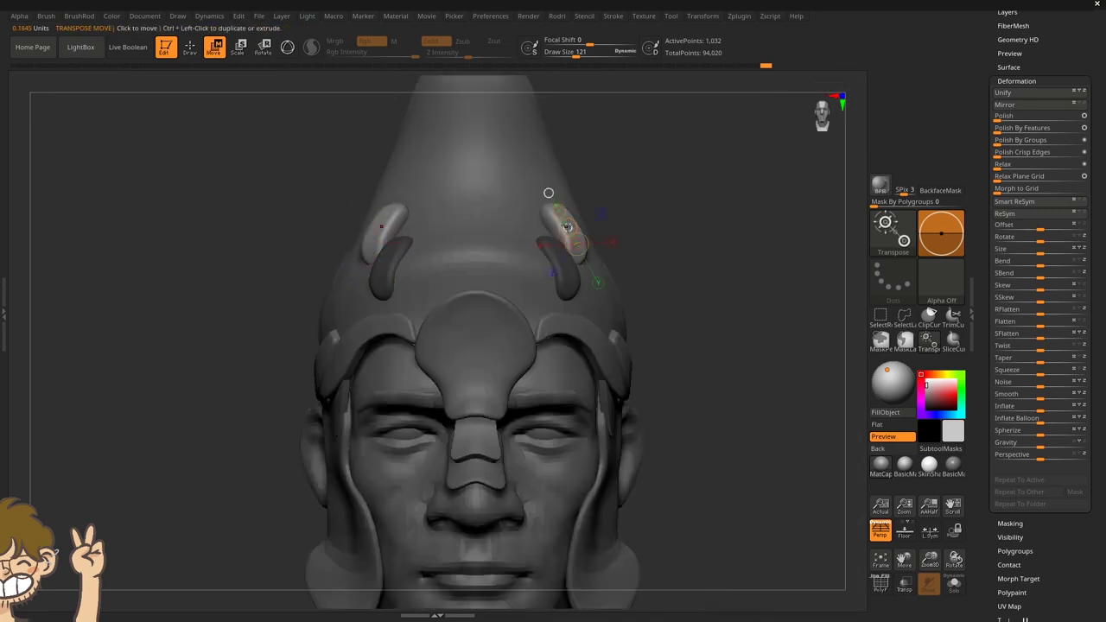
Switch to the Move brush at a smaller size, then enlarge it slightly.
{"action": "key", "text": "b"}
{"action": "mouse_move", "coordinate": [586, 273]}
{"action": "right_mouse_down"}
{"action": "mouse_move", "coordinate": [553, 259]}
{"action": "mouse_move", "coordinate": [513, 205]}
{"action": "right_mouse_up"}
{"action": "type", "text": "mvs91"}
{"action": "key", "text": "Return"}
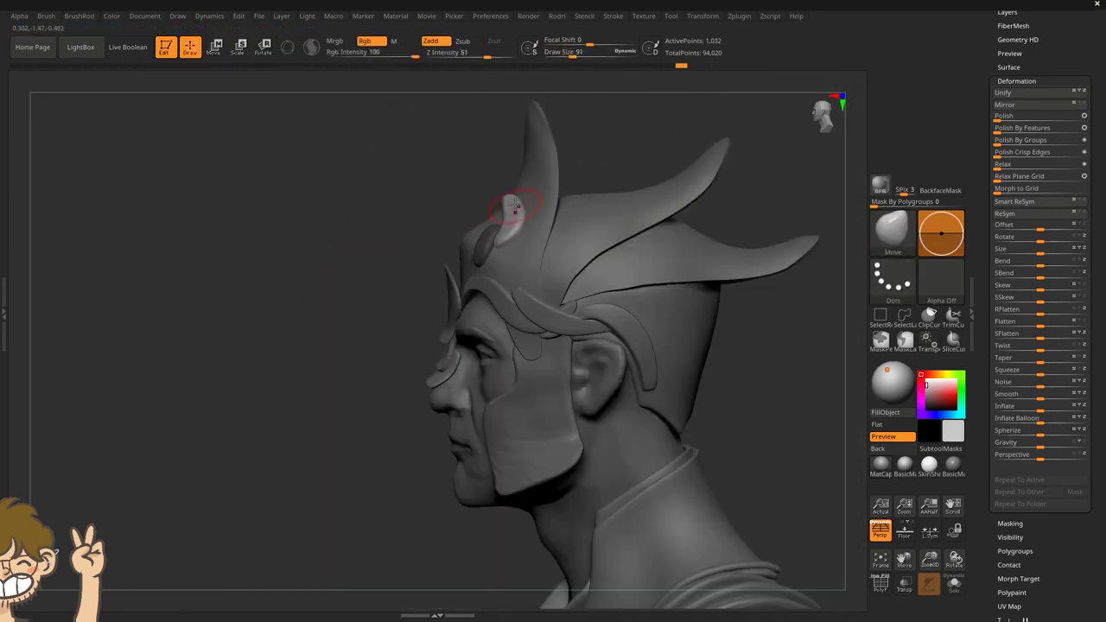
{"action": "mouse_move", "coordinate": [458, 274]}
{"action": "right_mouse_down"}
{"action": "mouse_move", "coordinate": [469, 239]}
{"action": "mouse_move", "coordinate": [519, 234]}
{"action": "mouse_move", "coordinate": [484, 216]}
{"action": "mouse_move", "coordinate": [507, 247]}
{"action": "mouse_move", "coordinate": [531, 234]}
{"action": "mouse_move", "coordinate": [613, 253]}
{"action": "right_mouse_up"}
{"action": "key", "text": "bracketright"}
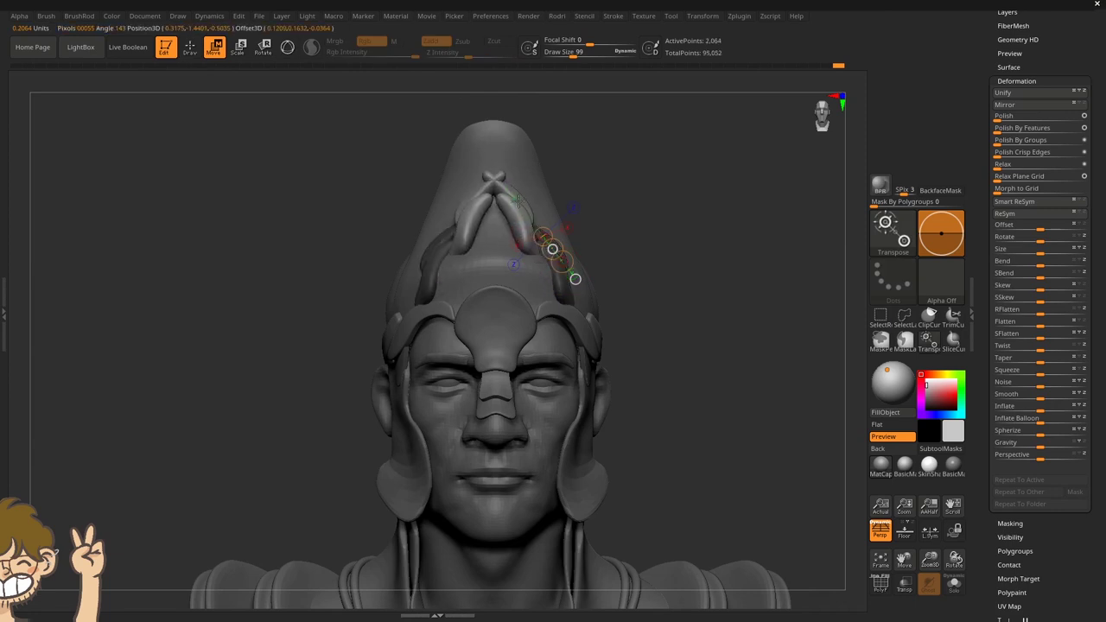
{"action": "mouse_move", "coordinate": [519, 201]}
{"action": "right_mouse_down", "text": "shift"}
{"action": "mouse_move", "coordinate": [594, 251]}
{"action": "mouse_move", "coordinate": [568, 222]}
{"action": "mouse_move", "coordinate": [579, 148]}
{"action": "mouse_move", "coordinate": [535, 236]}
{"action": "right_mouse_up", "text": "shift"}
{"action": "key", "text": "q"}
Check the crest from several angles, then select the cheek guard piece.
{"action": "mouse_move", "coordinate": [570, 287]}
{"action": "right_mouse_down"}
{"action": "mouse_move", "coordinate": [573, 309]}
{"action": "mouse_move", "coordinate": [585, 153]}
{"action": "mouse_move", "coordinate": [553, 220]}
{"action": "mouse_move", "coordinate": [635, 132]}
{"action": "mouse_move", "coordinate": [649, 168]}
{"action": "mouse_move", "coordinate": [639, 259]}
{"action": "mouse_move", "coordinate": [654, 316]}
{"action": "mouse_move", "coordinate": [645, 339]}
{"action": "mouse_move", "coordinate": [622, 365]}
{"action": "mouse_move", "coordinate": [476, 397]}
{"action": "mouse_move", "coordinate": [446, 314]}
{"action": "mouse_move", "coordinate": [553, 321]}
{"action": "mouse_move", "coordinate": [525, 227]}
{"action": "mouse_move", "coordinate": [571, 269]}
{"action": "right_mouse_up"}
{"action": "key", "text": "s"}
{"action": "right_click_drag", "start_coordinate": [630, 332], "coordinate": [587, 276], "text": "alt"}
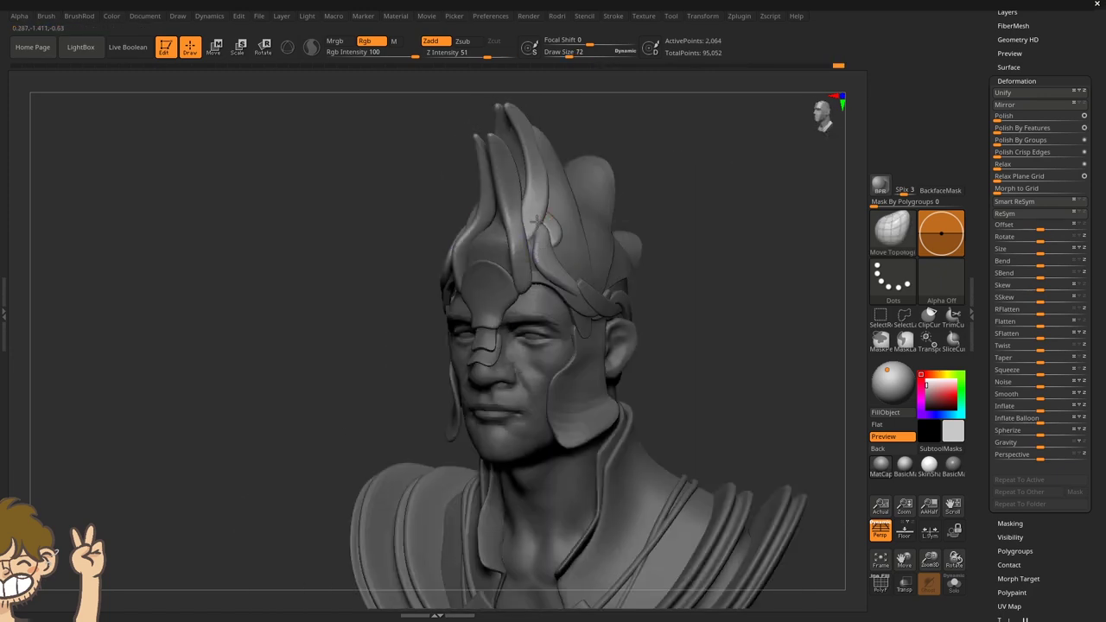
{"action": "mouse_move", "coordinate": [535, 247]}
{"action": "right_mouse_down", "text": "alt"}
{"action": "mouse_move", "coordinate": [640, 271]}
{"action": "mouse_move", "coordinate": [484, 148]}
{"action": "mouse_move", "coordinate": [563, 178]}
{"action": "mouse_move", "coordinate": [558, 217]}
{"action": "mouse_move", "coordinate": [615, 254]}
{"action": "mouse_move", "coordinate": [560, 276]}
{"action": "mouse_move", "coordinate": [581, 306]}
{"action": "mouse_move", "coordinate": [662, 247]}
{"action": "mouse_move", "coordinate": [500, 273]}
{"action": "mouse_move", "coordinate": [513, 279]}
{"action": "right_mouse_up", "text": "alt"}
{"action": "left_click", "coordinate": [558, 218], "text": "alt"}
{"action": "left_click", "coordinate": [581, 306], "text": "alt"}
Select the cheek guard pieces for moving and step back through undo history.
{"action": "left_click", "coordinate": [519, 260], "text": "alt"}
{"action": "key", "text": "w"}
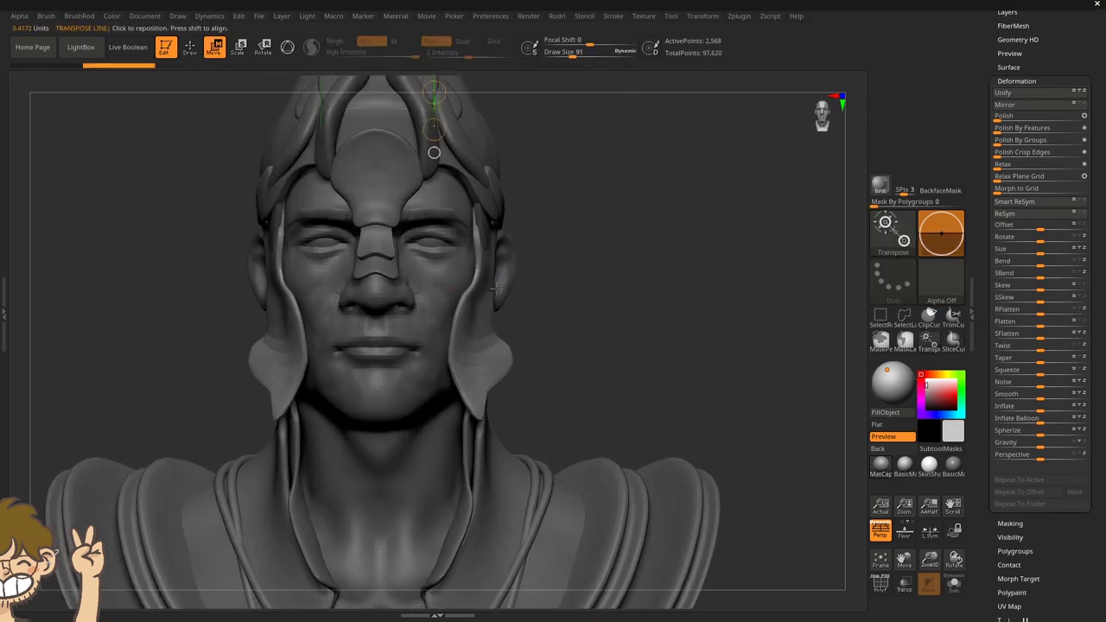
{"action": "key", "text": "ctrl+shift+z"}
{"action": "key", "text": "ctrl+shift+z"}
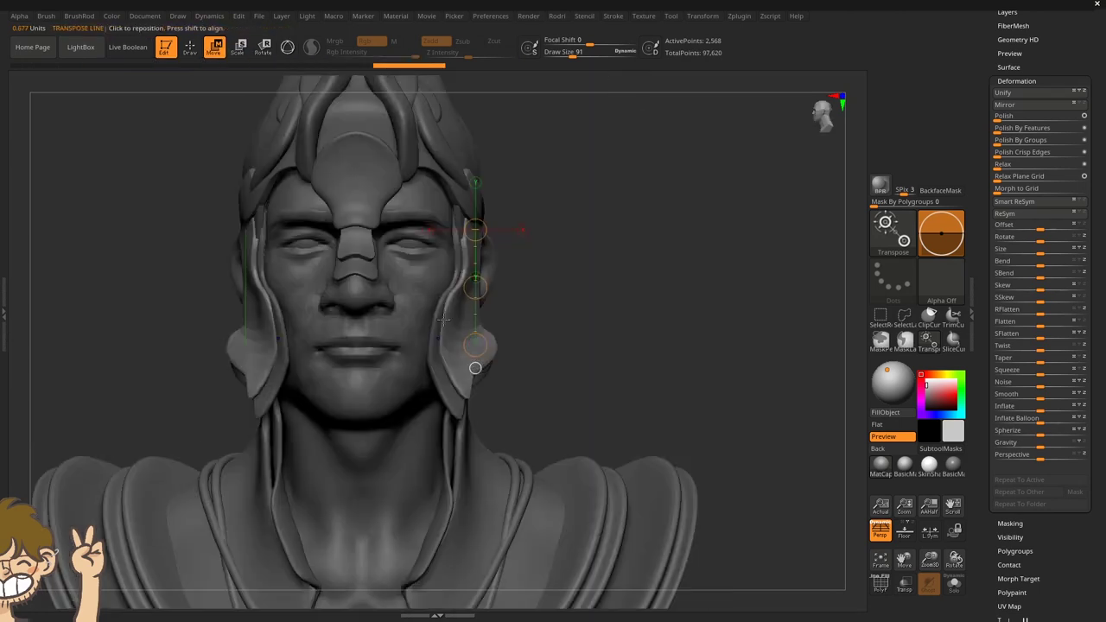
{"action": "key", "text": "ctrl+shift+z"}
{"action": "key", "text": "ctrl+z"}
{"action": "key", "text": "ctrl+z"}
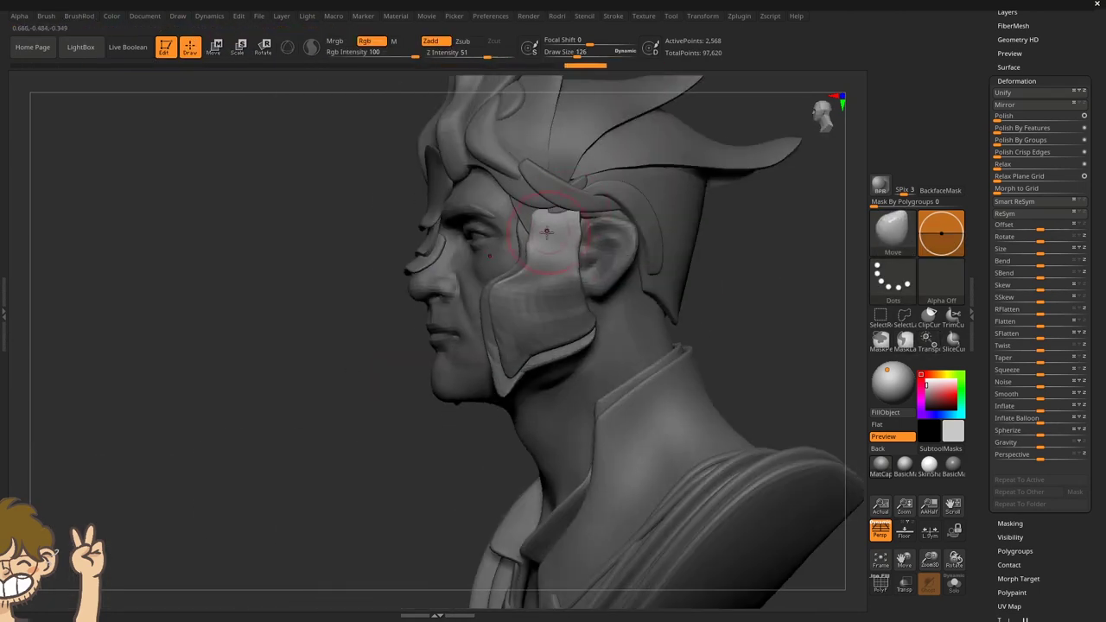
{"action": "key", "text": "ctrl+z"}
{"action": "key", "text": "ctrl+z"}
{"action": "key", "text": "s"}
Redo forward through the history to the helmet side plate work.
{"action": "key", "text": "ctrl+shift+z"}
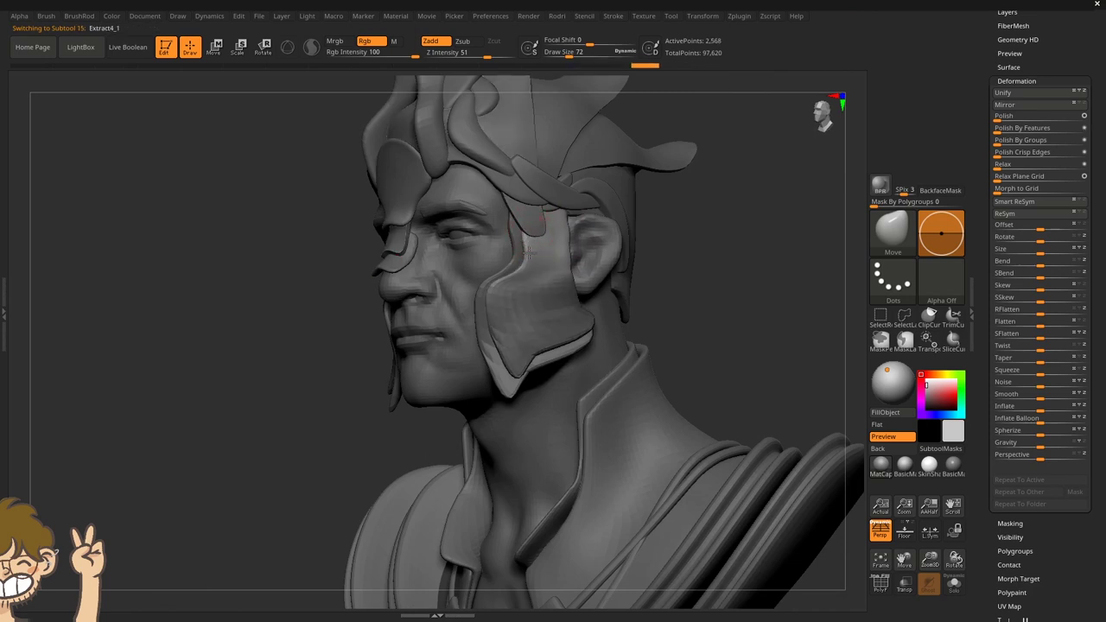
{"action": "key", "text": "ctrl+shift+z"}
{"action": "key", "text": "ctrl+shift+z"}
{"action": "key", "text": "ctrl+shift+z"}
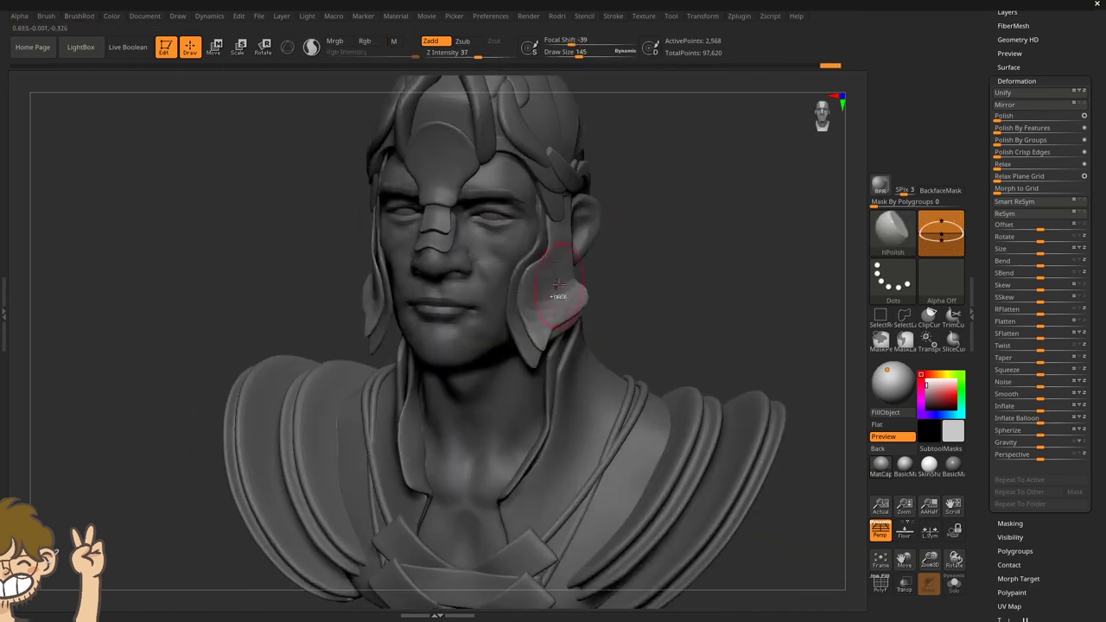
{"action": "key", "text": "ctrl+shift+z"}
{"action": "key", "text": "b"}
{"action": "key", "text": "ctrl+shift+z"}
{"action": "key", "text": "ctrl+shift+z"}
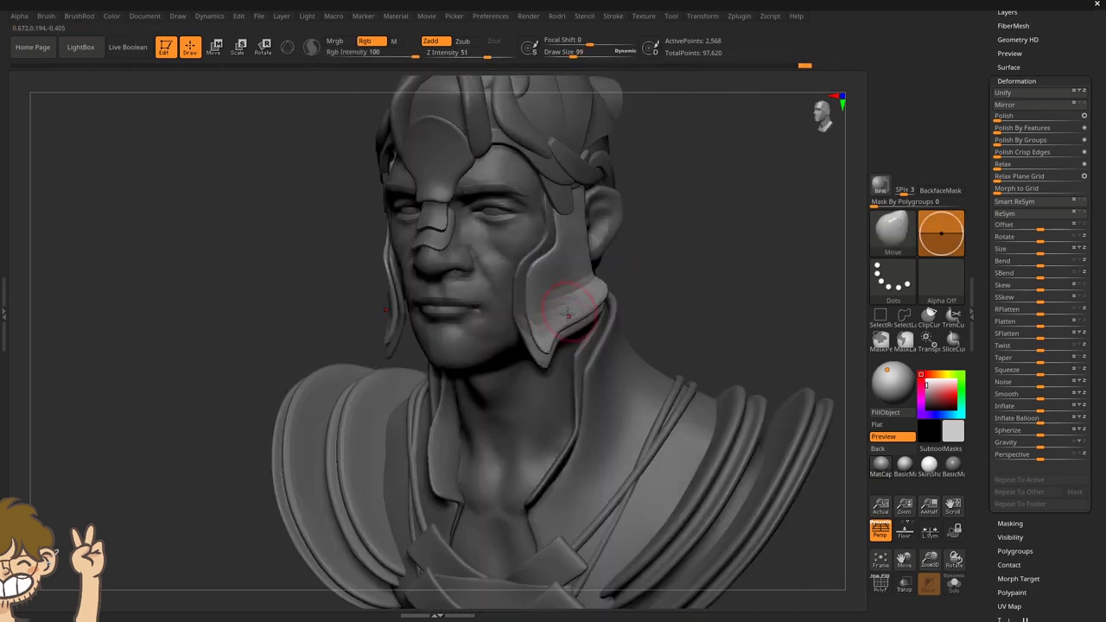
{"action": "key", "text": "ctrl+shift+z"}
{"action": "key", "text": "ctrl+shift+z"}
{"action": "key", "text": "ctrl+shift+z"}
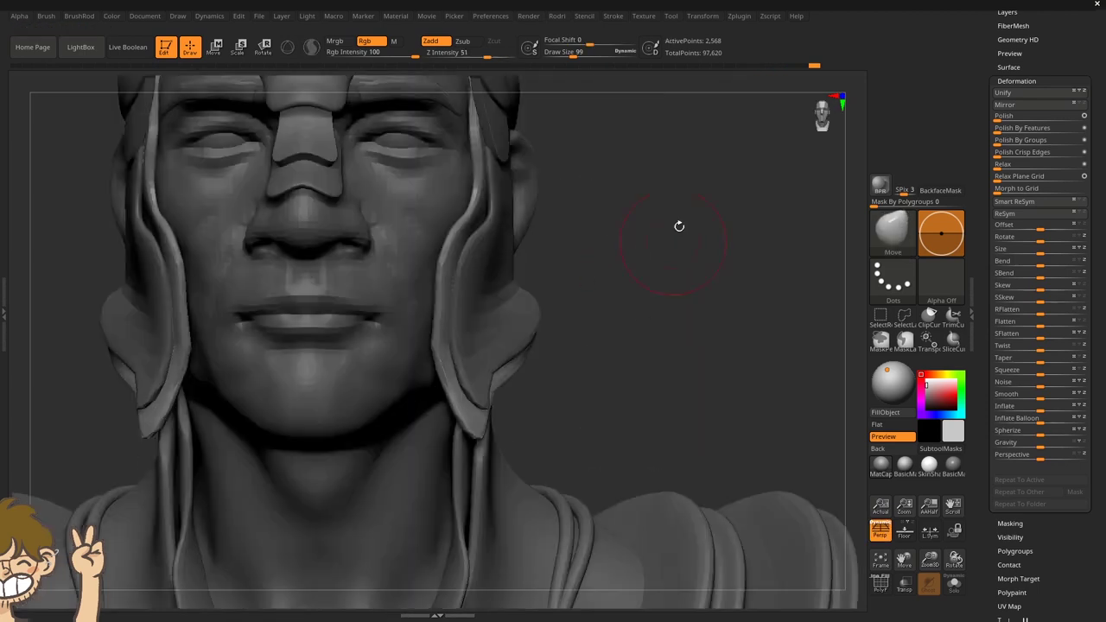
{"action": "key", "text": "ctrl+shift+z"}
{"action": "key", "text": "ctrl+shift+z"}
{"action": "key", "text": "ctrl+shift+z"}
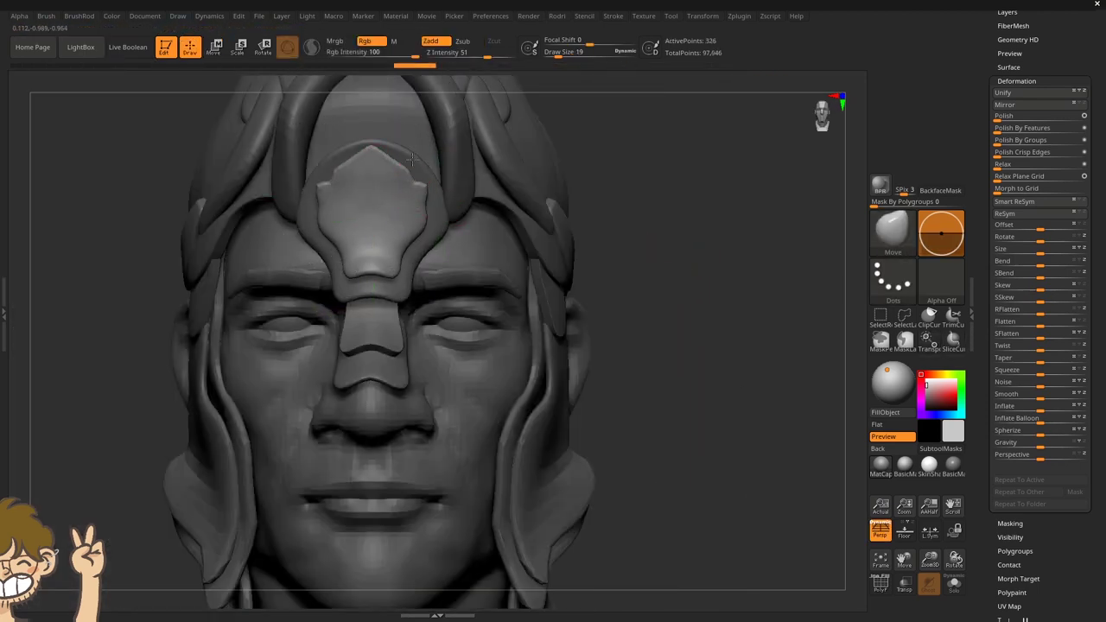
Step forward through history from the crest sphere to the sculpted face medallion.
{"action": "key", "text": "ctrl+shift+z"}
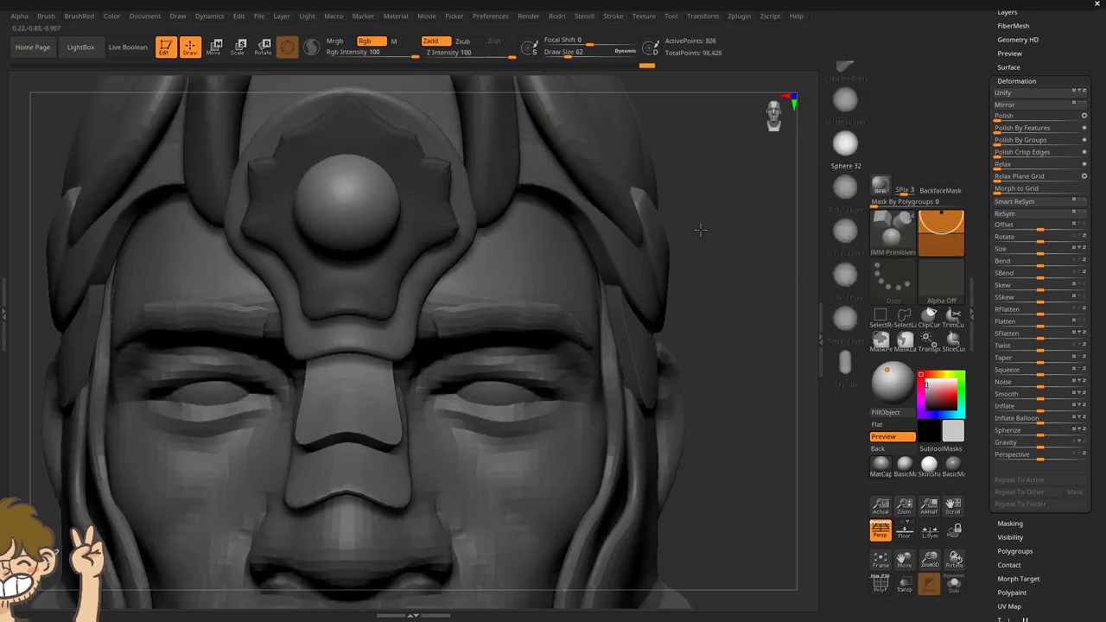
{"action": "key", "text": "ctrl+shift+z"}
{"action": "key", "text": "ctrl+shift+z"}
{"action": "key", "text": "ctrl+shift+z"}
{"action": "key", "text": "ctrl+shift+z"}
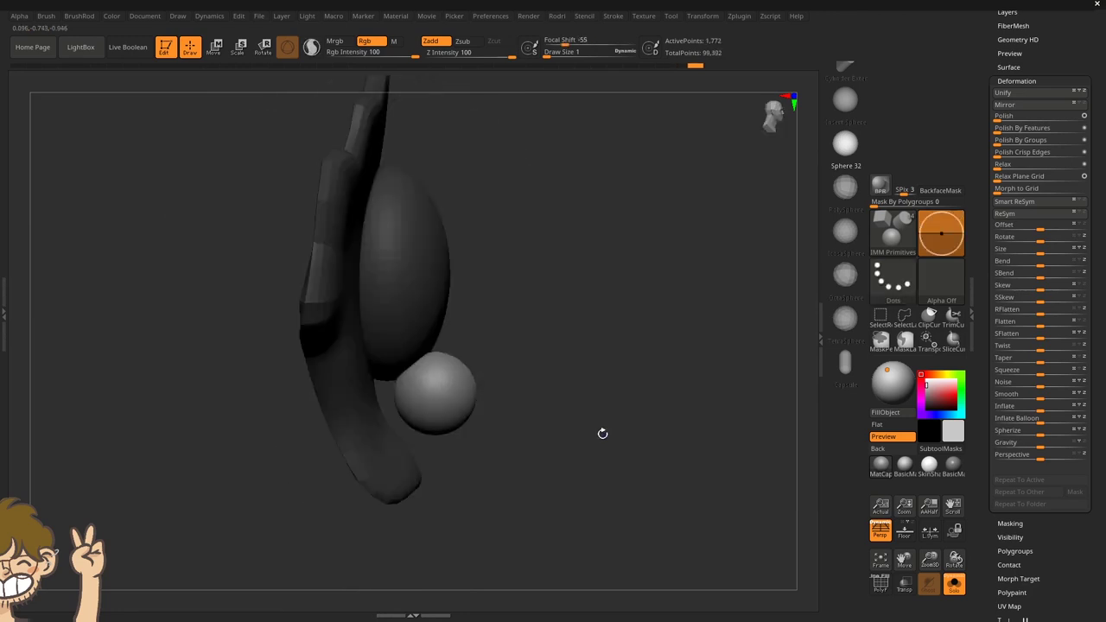
{"action": "key", "text": "ctrl+shift+z"}
{"action": "key", "text": "ctrl+shift+z"}
{"action": "key", "text": "ctrl+shift+z"}
{"action": "key", "text": "ctrl+shift+z"}
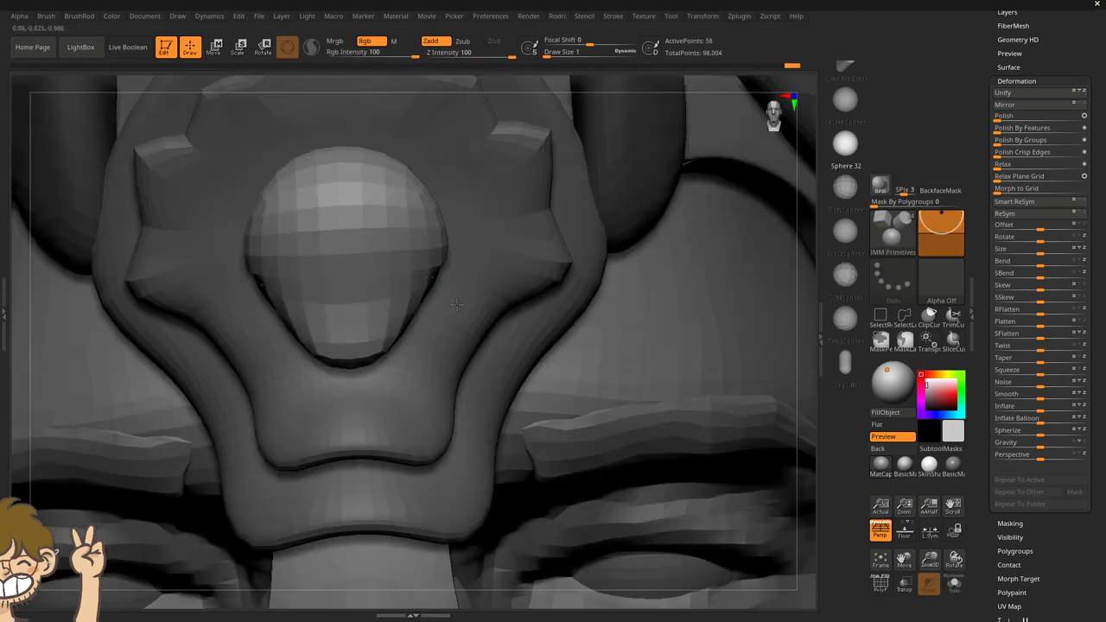
{"action": "key", "text": "ctrl+shift+z"}
{"action": "key", "text": "ctrl+shift+z"}
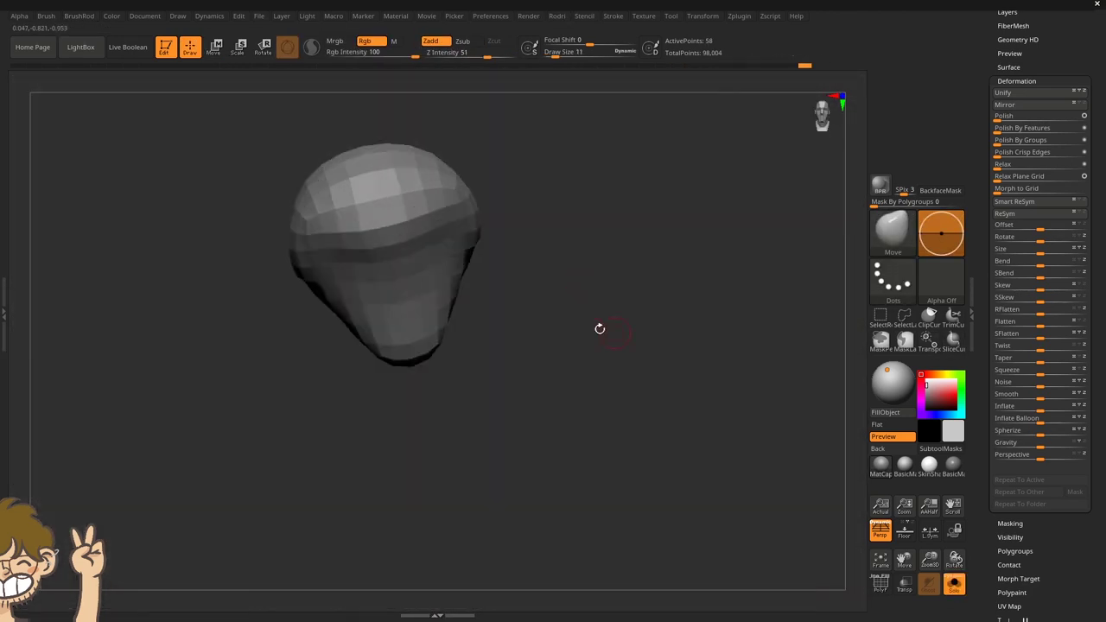
{"action": "key", "text": "ctrl+shift+z"}
{"action": "key", "text": "ctrl+shift+z"}
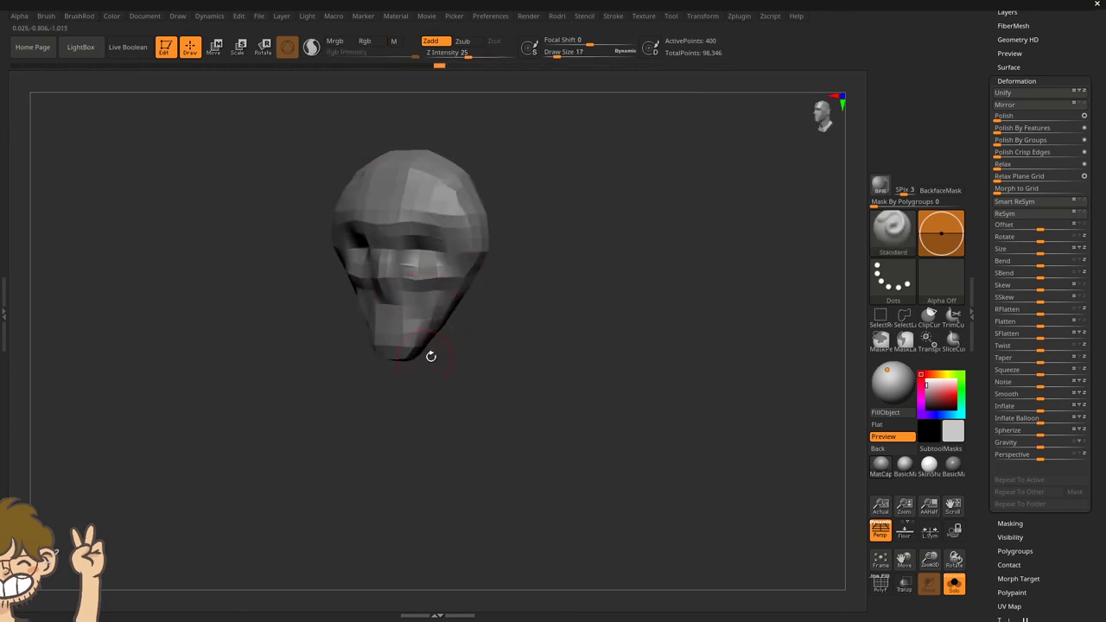
{"action": "key", "text": "ctrl+shift+z"}
{"action": "key", "text": "ctrl+shift+z"}
{"action": "key", "text": "ctrl+shift+z"}
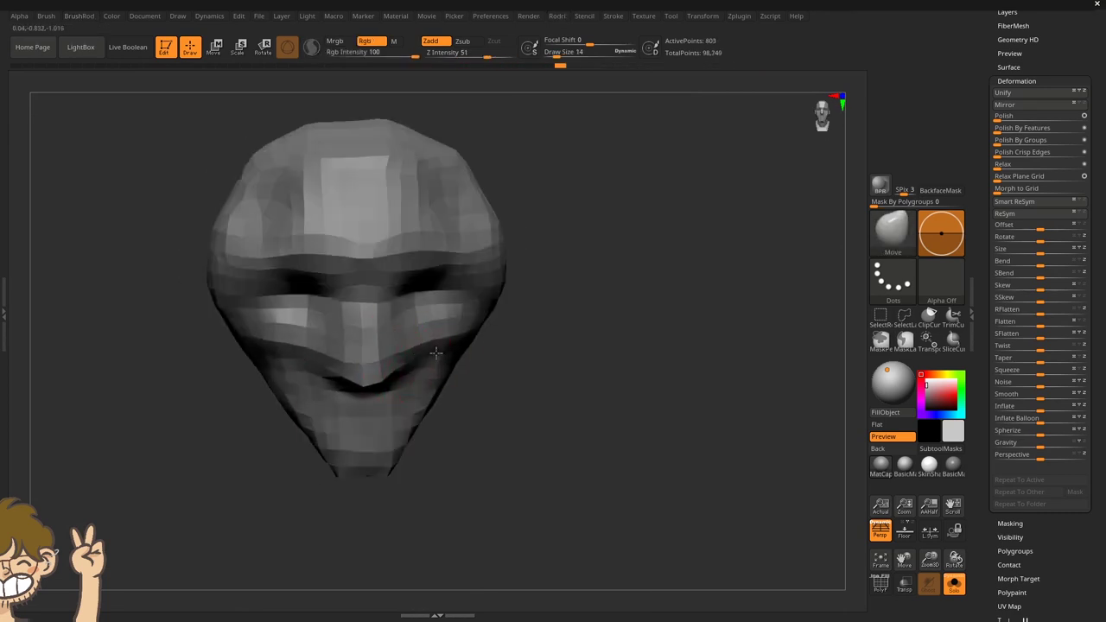
{"action": "key", "text": "ctrl+shift+z"}
{"action": "key", "text": "ctrl+shift+z"}
{"action": "key", "text": "ctrl+shift+z"}
{"action": "key", "text": "ctrl+shift+z"}
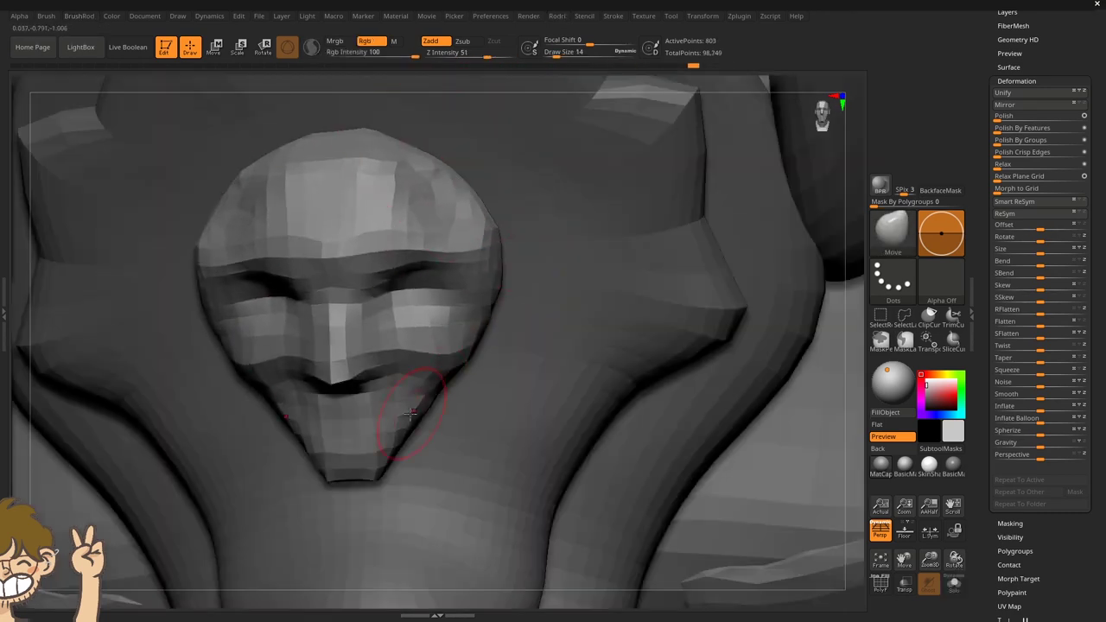
{"action": "key", "text": "ctrl+shift+z"}
{"action": "key", "text": "ctrl+shift+z"}
{"action": "key", "text": "ctrl+shift+z"}
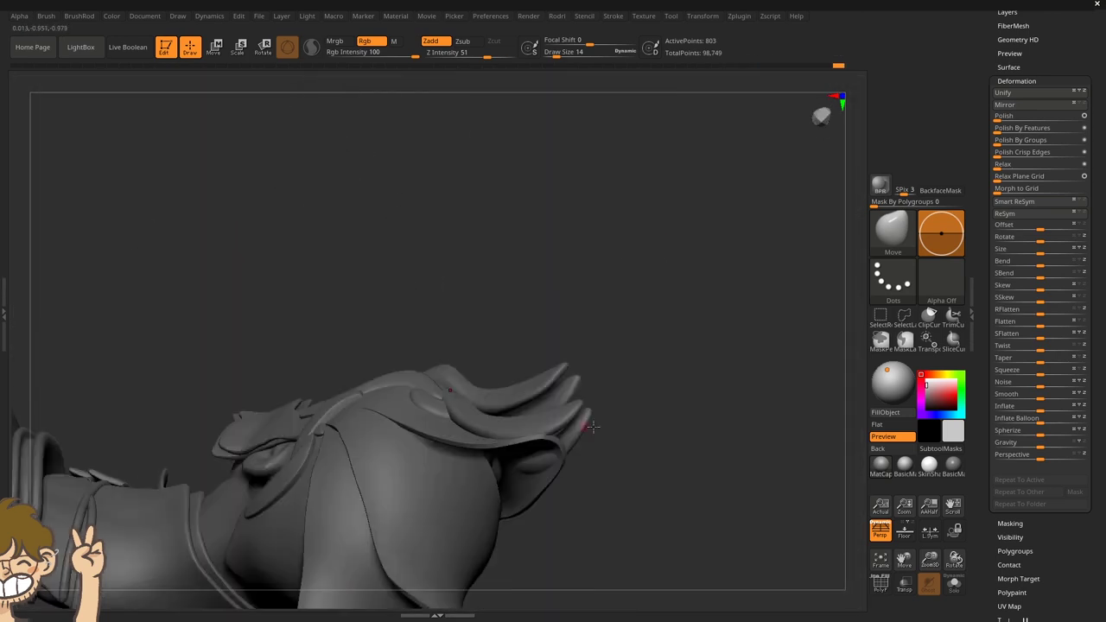
{"action": "key", "text": "ctrl+shift+z"}
Scrub history between the isolated medallion and the helmeted head's three-quarter view.
{"action": "key", "text": "b"}
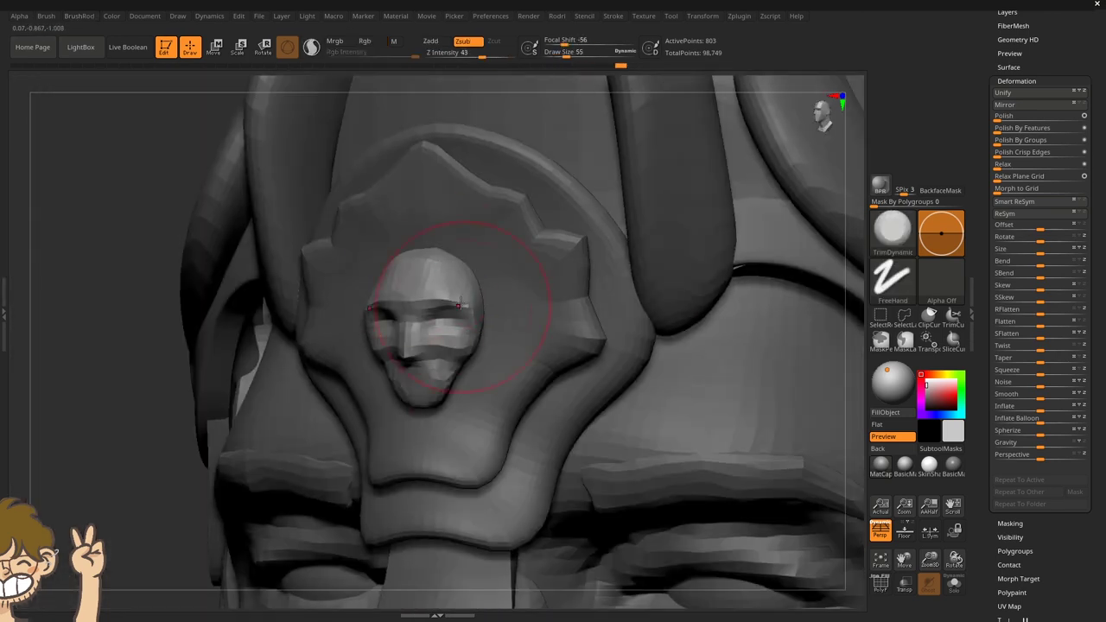
{"action": "key", "text": "ctrl+z"}
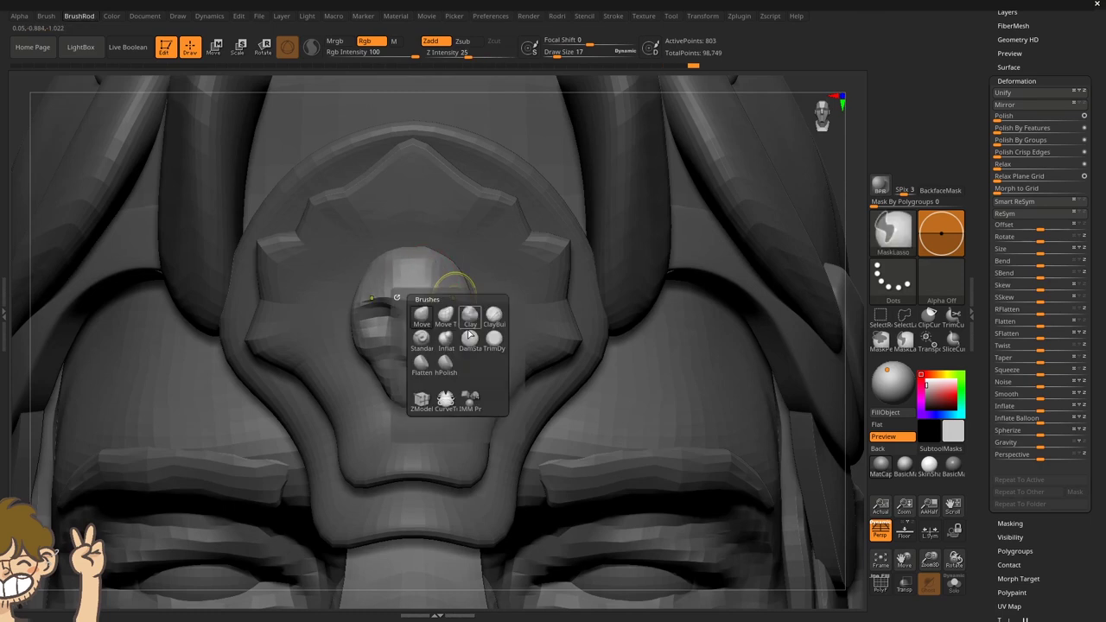
{"action": "key", "text": "ctrl+shift+z"}
{"action": "key", "text": "ctrl+shift+z"}
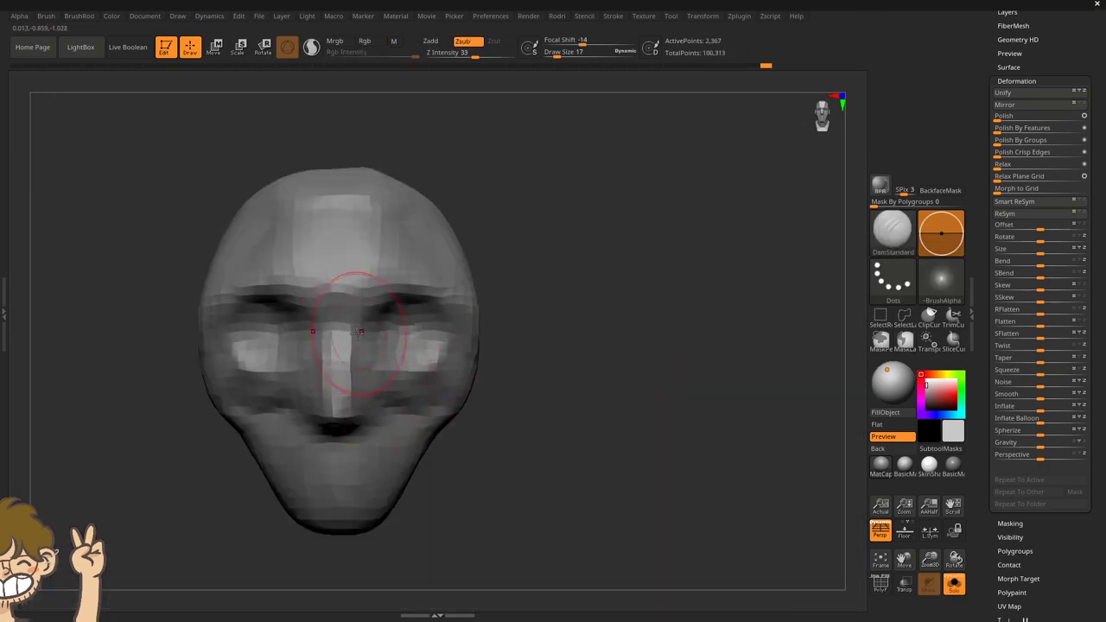
{"action": "key", "text": "ctrl+shift+z"}
{"action": "key", "text": "ctrl+shift+z"}
{"action": "key", "text": "ctrl+shift+z"}
{"action": "key", "text": "ctrl+shift+z"}
{"action": "key", "text": "ctrl+shift+z"}
{"action": "key", "text": "ctrl+shift+z"}
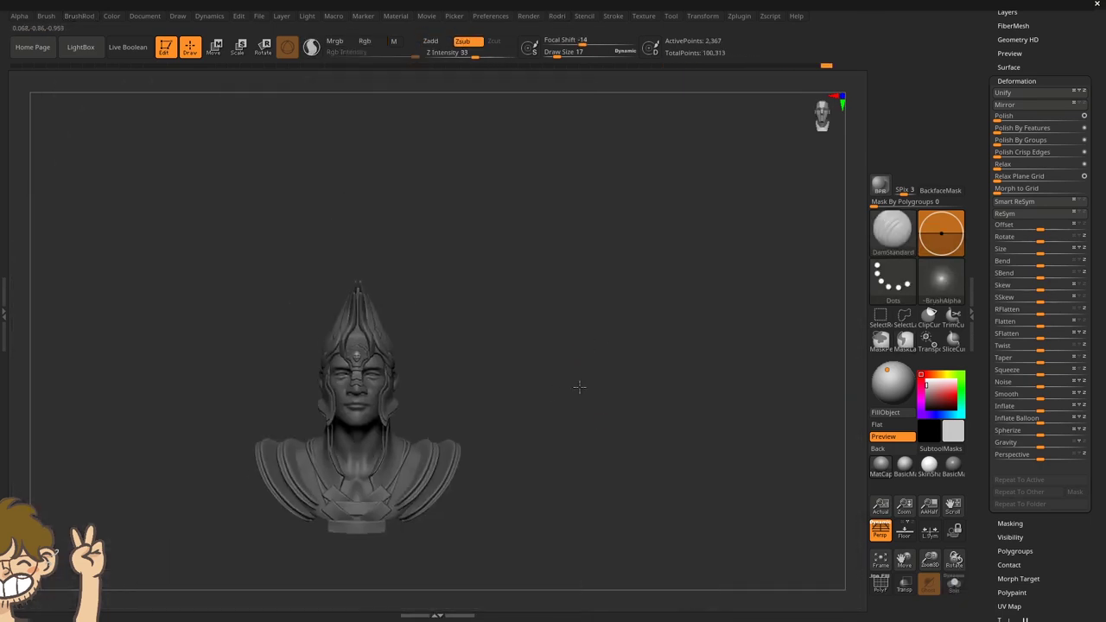
{"action": "key", "text": "ctrl+z"}
{"action": "key", "text": "ctrl+z"}
{"action": "key", "text": "ctrl+z"}
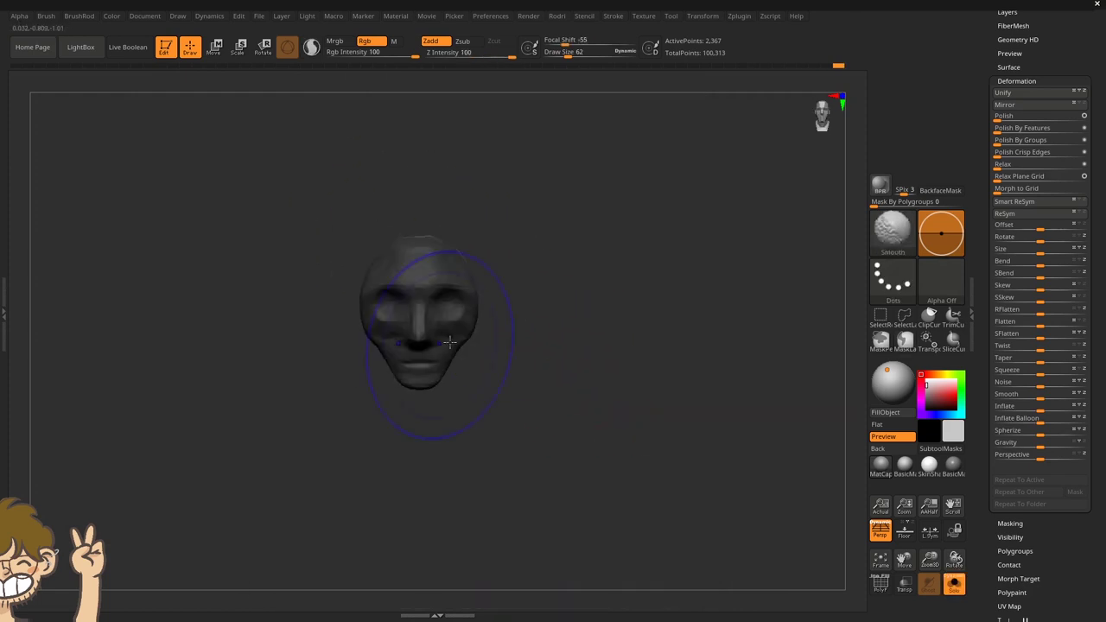
{"action": "key", "text": "ctrl+shift+z"}
{"action": "key", "text": "s"}
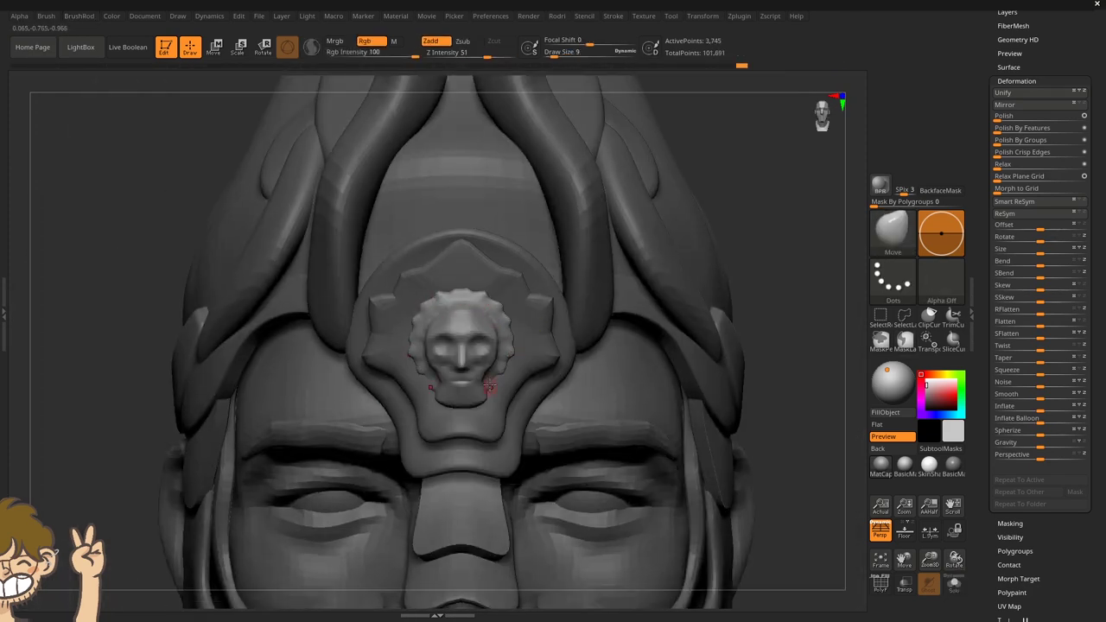
{"action": "key", "text": "ctrl+shift+z"}
{"action": "key", "text": "space"}
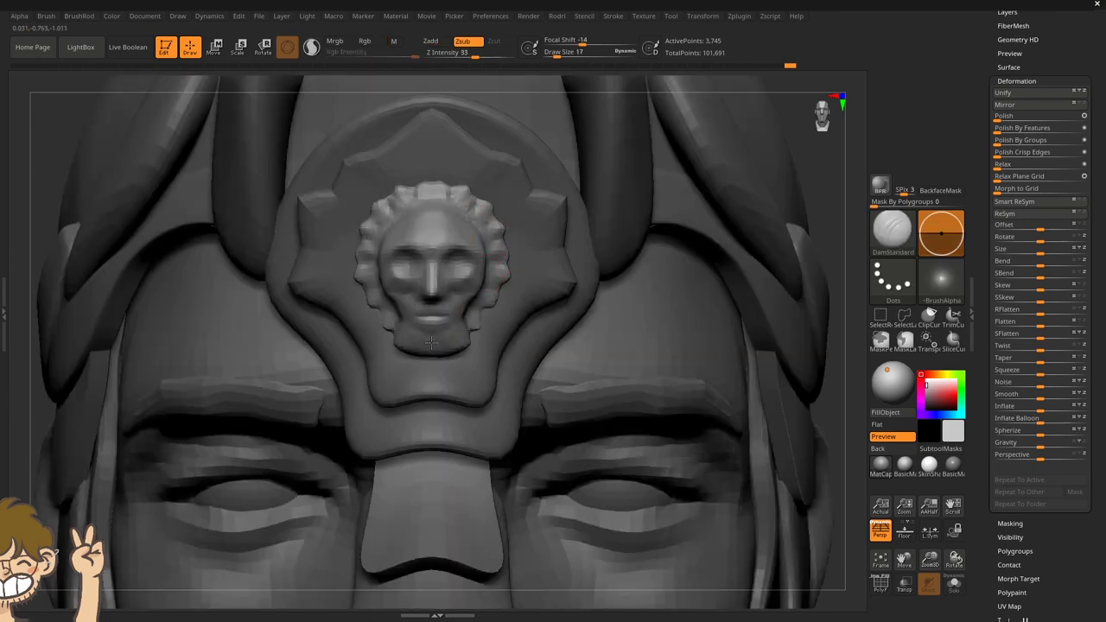
{"action": "key", "text": "ctrl+z"}
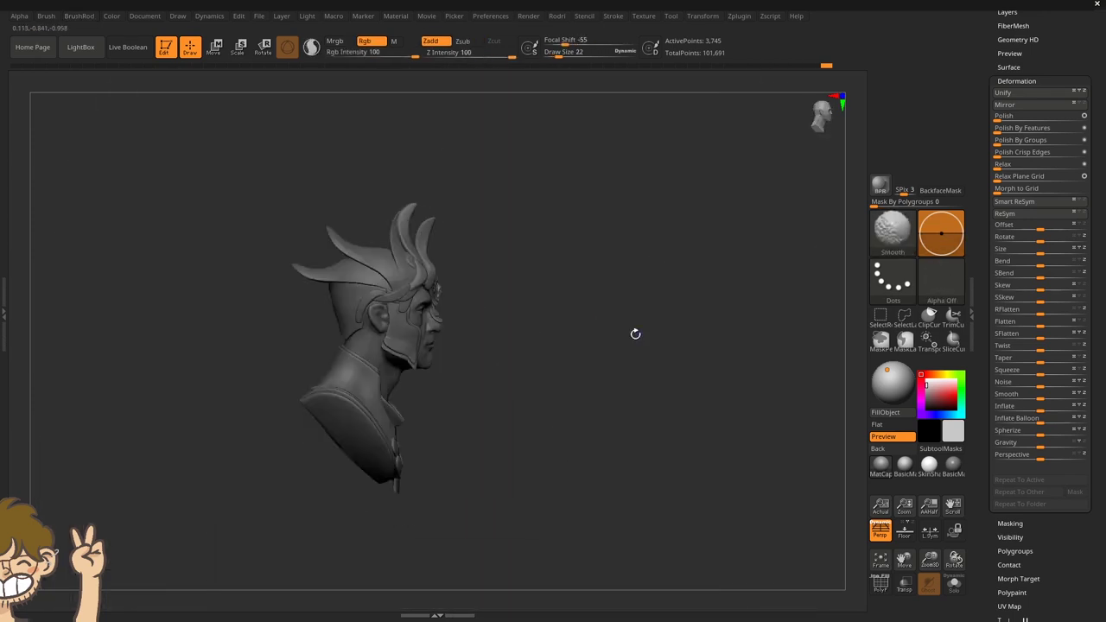
{"action": "key", "text": "ctrl+z"}
{"action": "key", "text": "ctrl+z"}
{"action": "key", "text": "ctrl+z"}
{"action": "key", "text": "s"}
{"action": "key", "text": "ctrl+shift+z"}
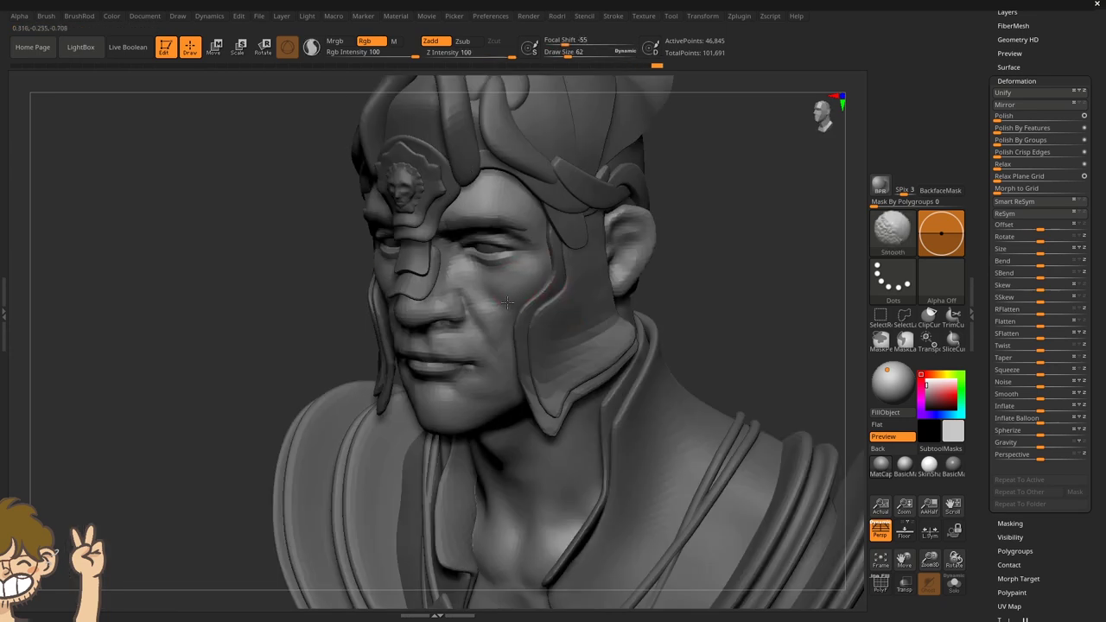
Advance history to the newly extracted Extract11 band over the chest and collar.
{"action": "key", "text": "ctrl+shift+z"}
{"action": "key", "text": "ctrl+shift+z"}
{"action": "key", "text": "ctrl+shift+z"}
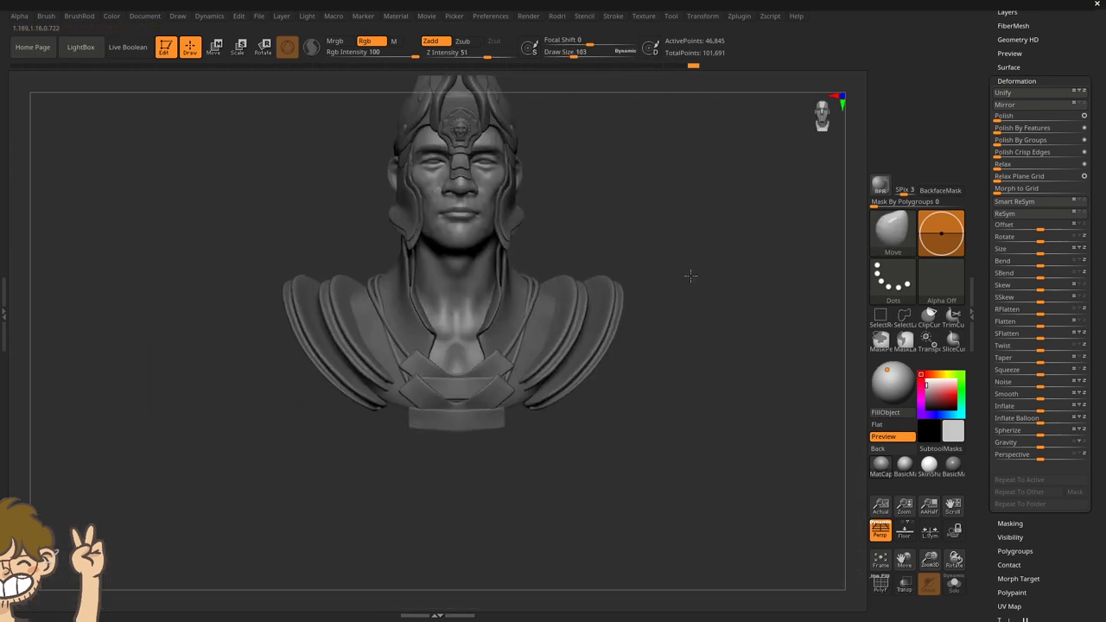
{"action": "key", "text": "ctrl+shift+z"}
{"action": "key", "text": "ctrl+shift+z"}
{"action": "key", "text": "ctrl+shift+z"}
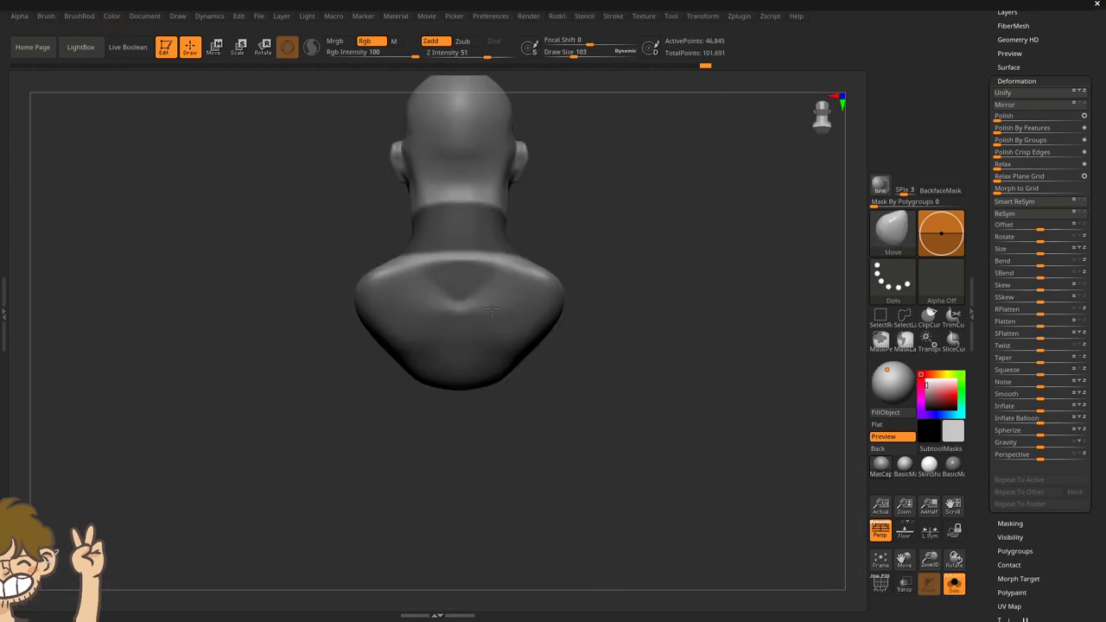
{"action": "key", "text": "ctrl+shift+z"}
{"action": "key", "text": "ctrl+shift+z"}
{"action": "key", "text": "ctrl+shift+z"}
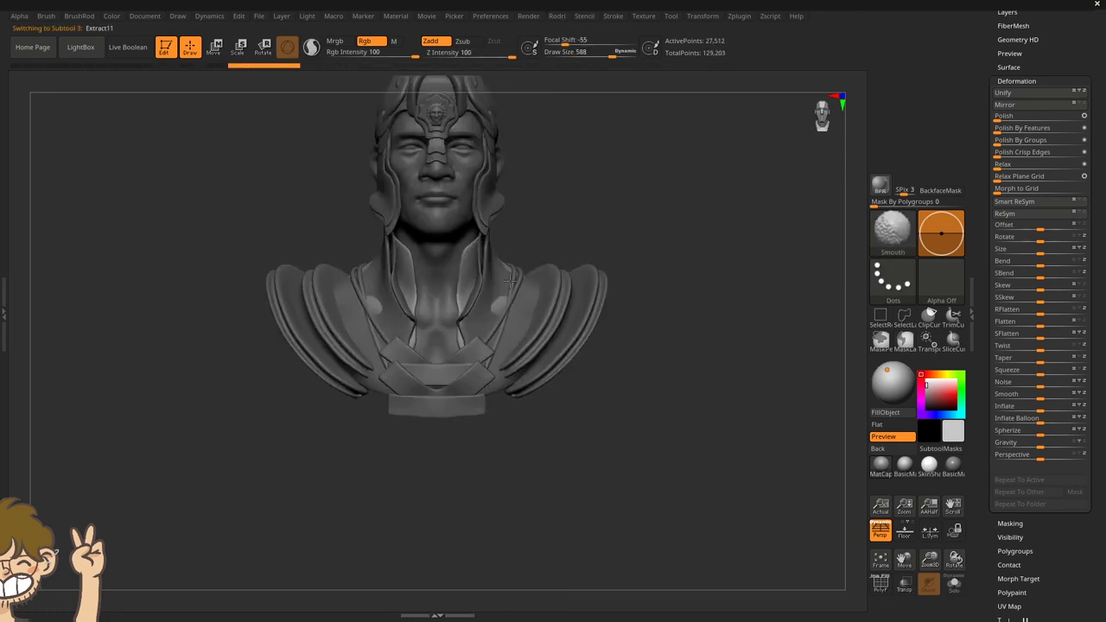
{"action": "key", "text": "ctrl+shift+z"}
{"action": "key", "text": "ctrl+shift+z"}
{"action": "key", "text": "ctrl+shift+z"}
{"action": "key", "text": "ctrl+shift+z"}
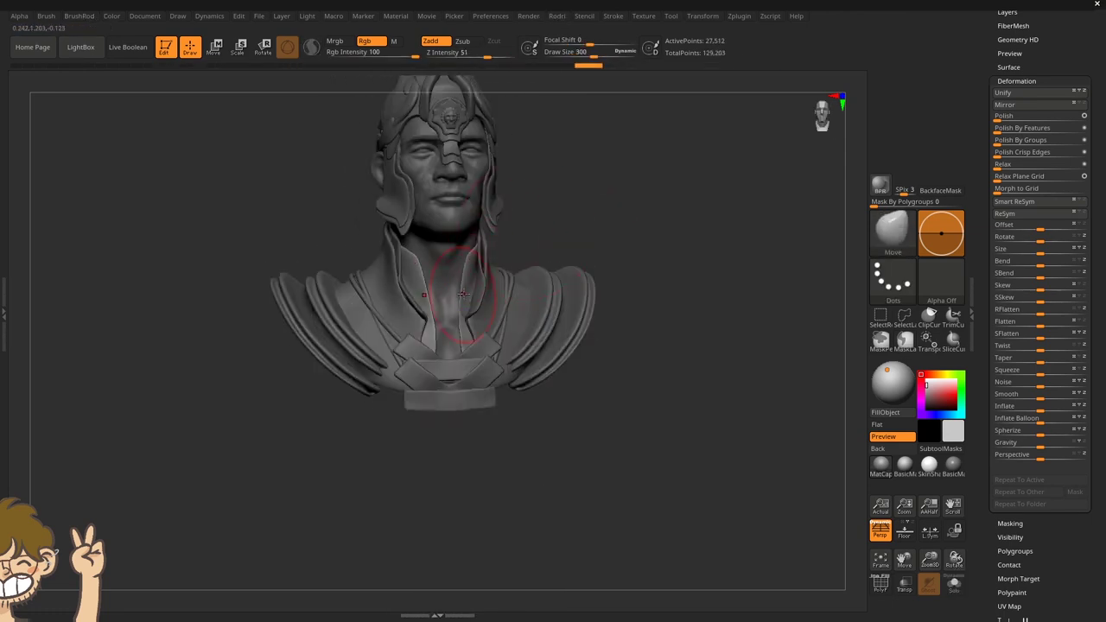
{"action": "key", "text": "ctrl+z"}
Scrub history between the isolated collar piece, the face's side and the bare head.
{"action": "key", "text": "ctrl+z"}
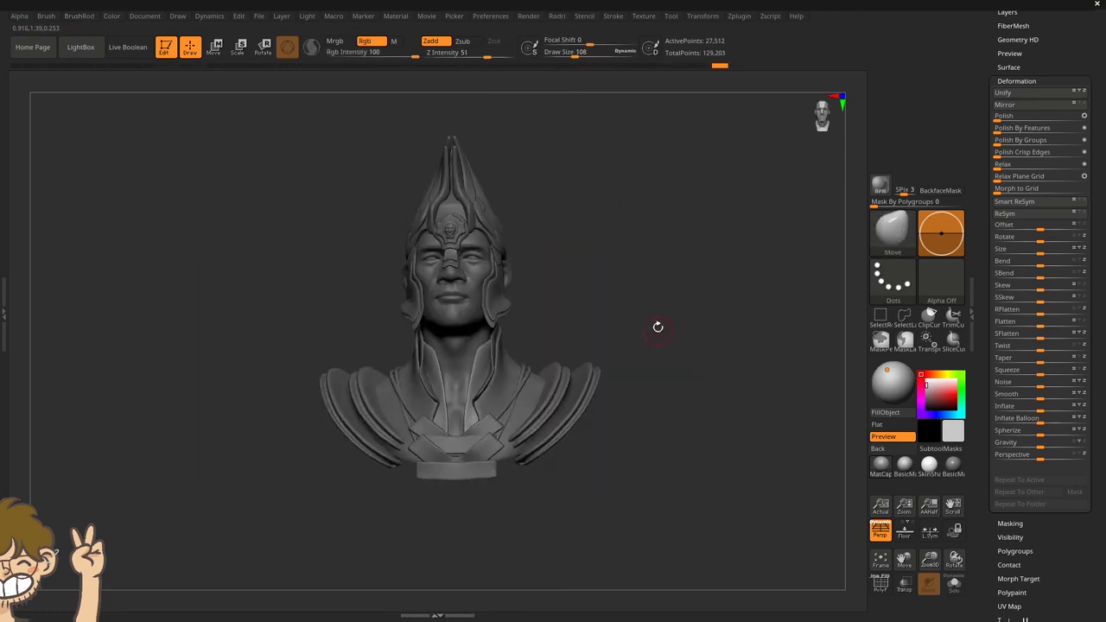
{"action": "key", "text": "ctrl+z"}
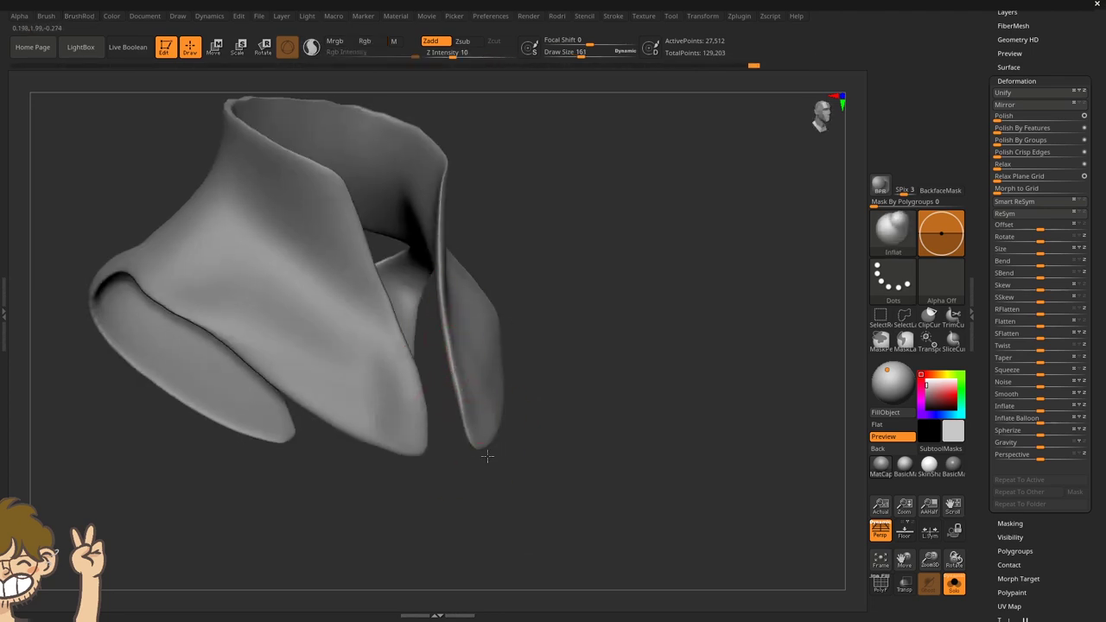
{"action": "key", "text": "ctrl+shift+z"}
{"action": "key", "text": "ctrl+z"}
{"action": "key", "text": "ctrl+z"}
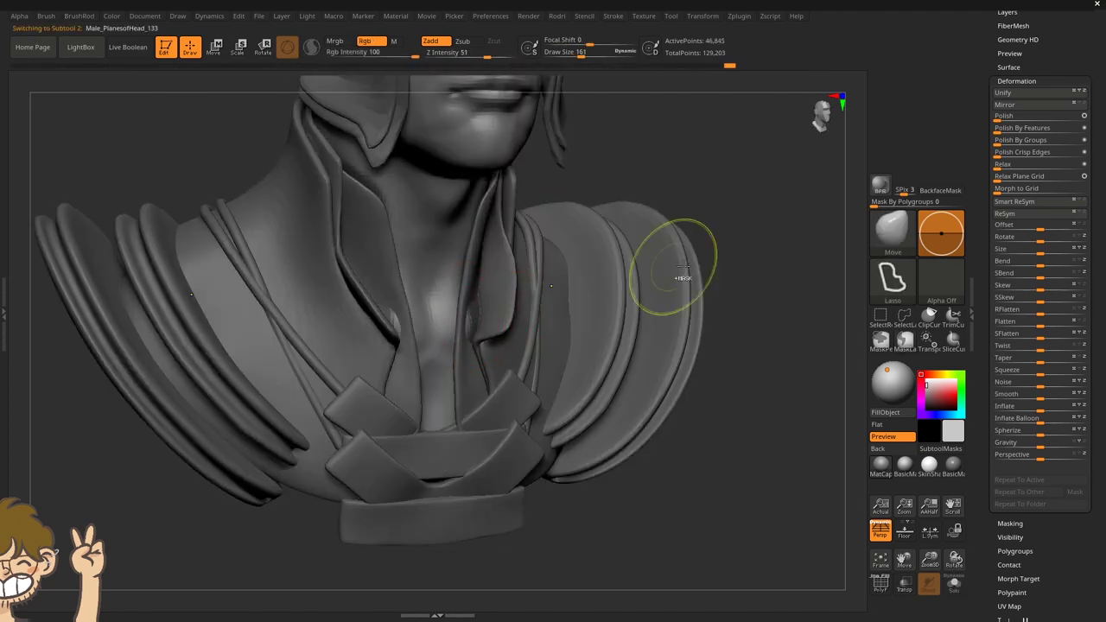
{"action": "key", "text": "ctrl+shift+z"}
{"action": "key", "text": "ctrl+shift+z"}
{"action": "key", "text": "ctrl+shift+z"}
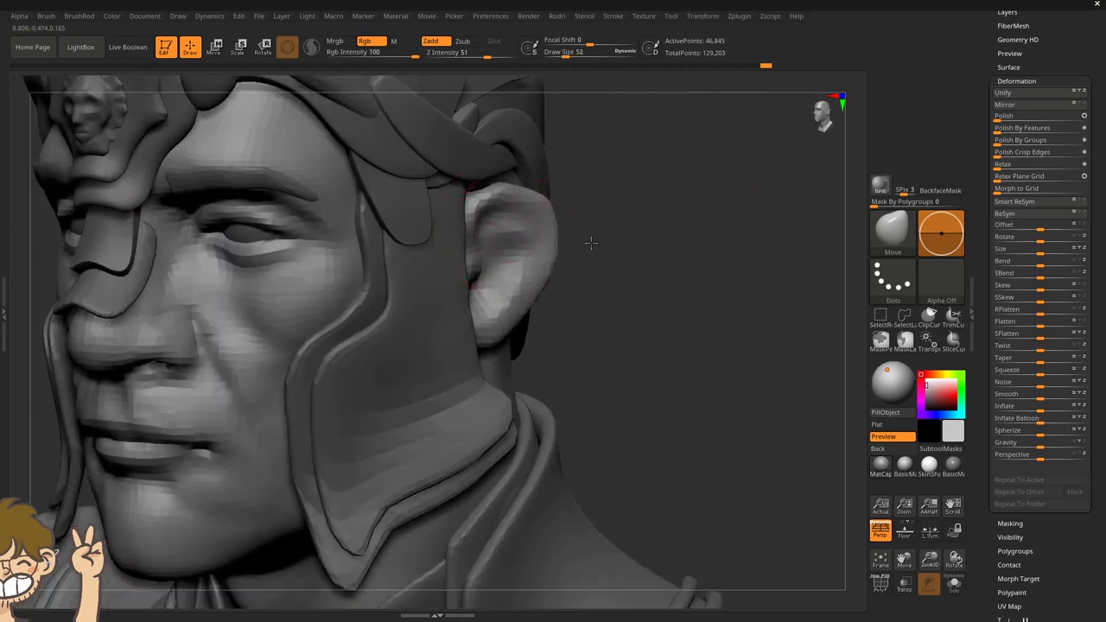
{"action": "key", "text": "ctrl+shift+z"}
{"action": "key", "text": "ctrl+z"}
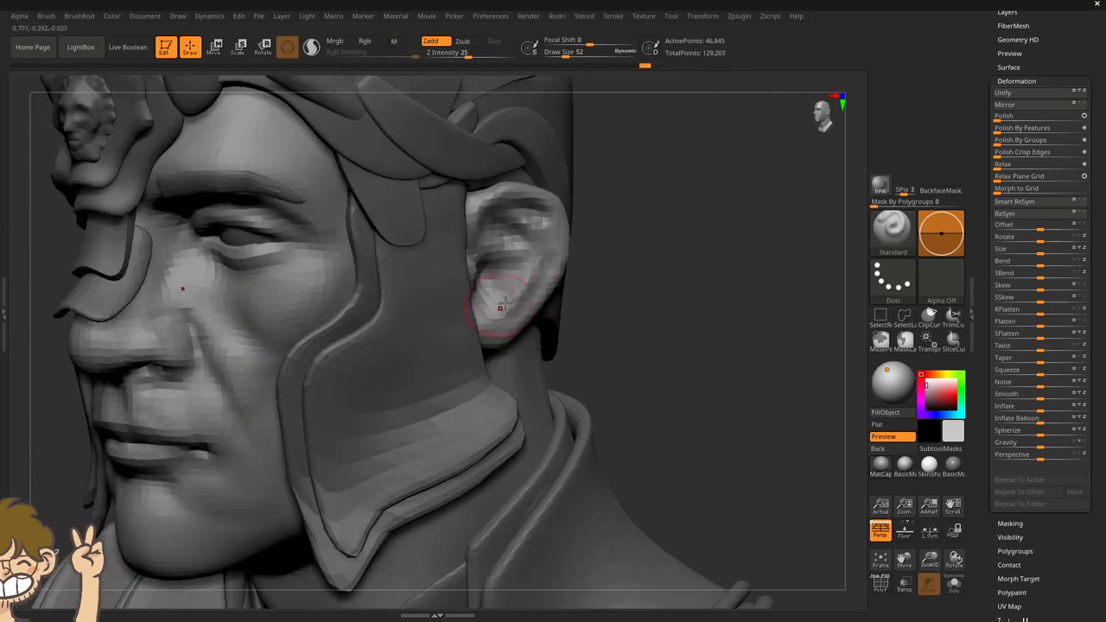
{"action": "key", "text": "ctrl+shift+z"}
{"action": "key", "text": "ctrl+shift+z"}
{"action": "key", "text": "ctrl+shift+z"}
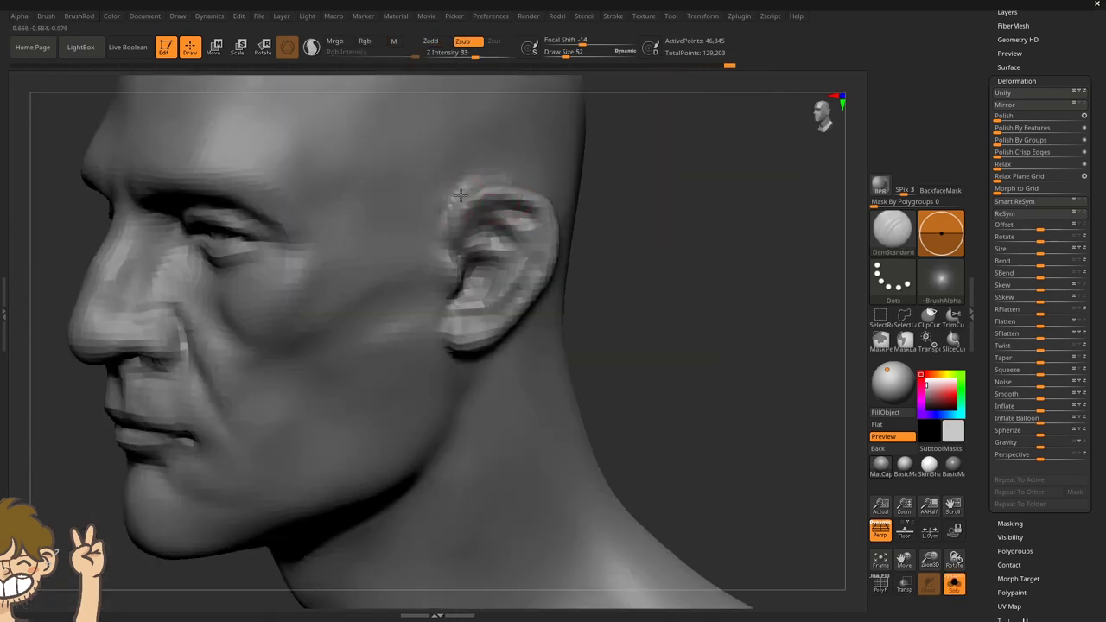
{"action": "key", "text": "ctrl+shift+z"}
{"action": "key", "text": "ctrl+shift+z"}
{"action": "key", "text": "ctrl+shift+z"}
{"action": "key", "text": "ctrl+shift+z"}
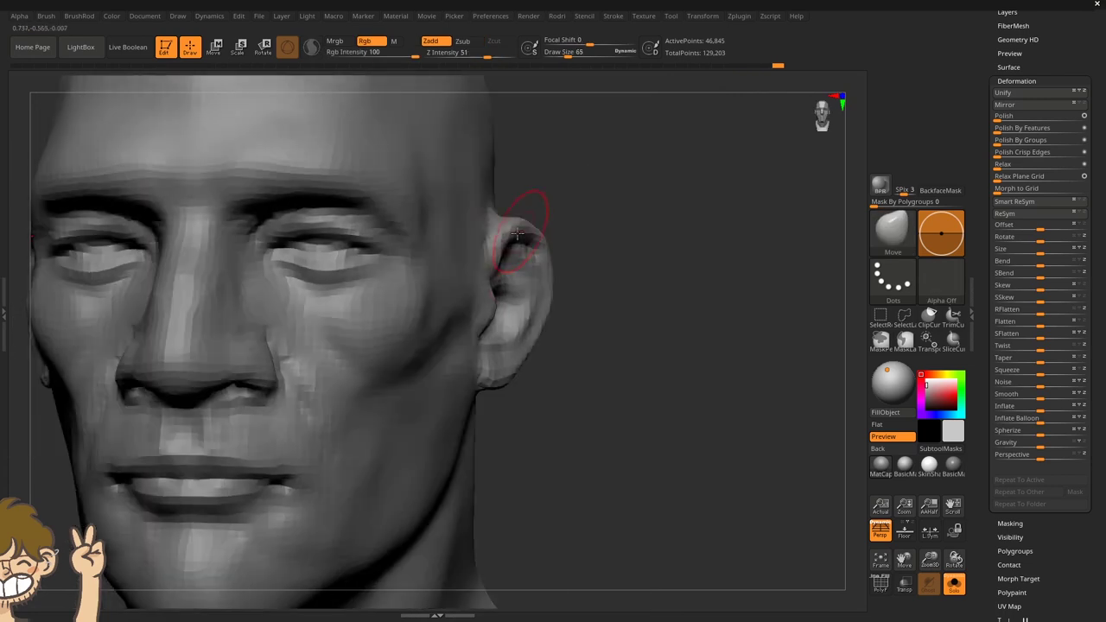
{"action": "key", "text": "ctrl+shift+z"}
{"action": "key", "text": "ctrl+shift+z"}
{"action": "key", "text": "ctrl+shift+z"}
{"action": "key", "text": "ctrl+shift+z"}
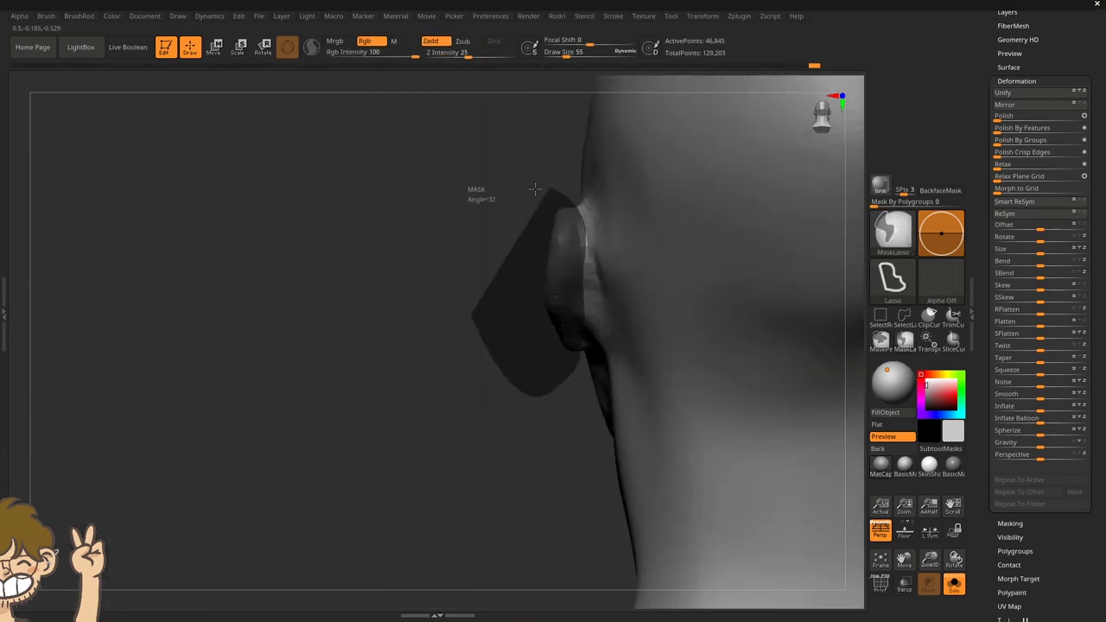
Step forward through the masking and eye refinements to repositioning the ear.
{"action": "key", "text": "ctrl+z"}
{"action": "key", "text": "ctrl+z"}
{"action": "key", "text": "ctrl+z"}
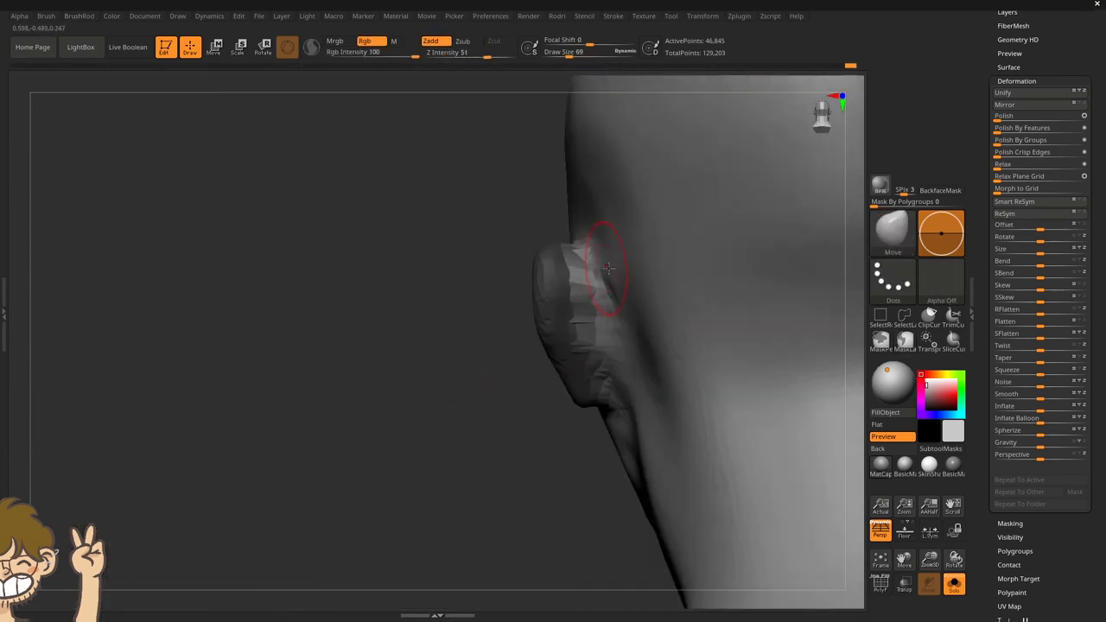
{"action": "key", "text": "ctrl+z"}
{"action": "key", "text": "ctrl+shift+z"}
{"action": "key", "text": "ctrl+shift+z"}
{"action": "key", "text": "ctrl+shift+z"}
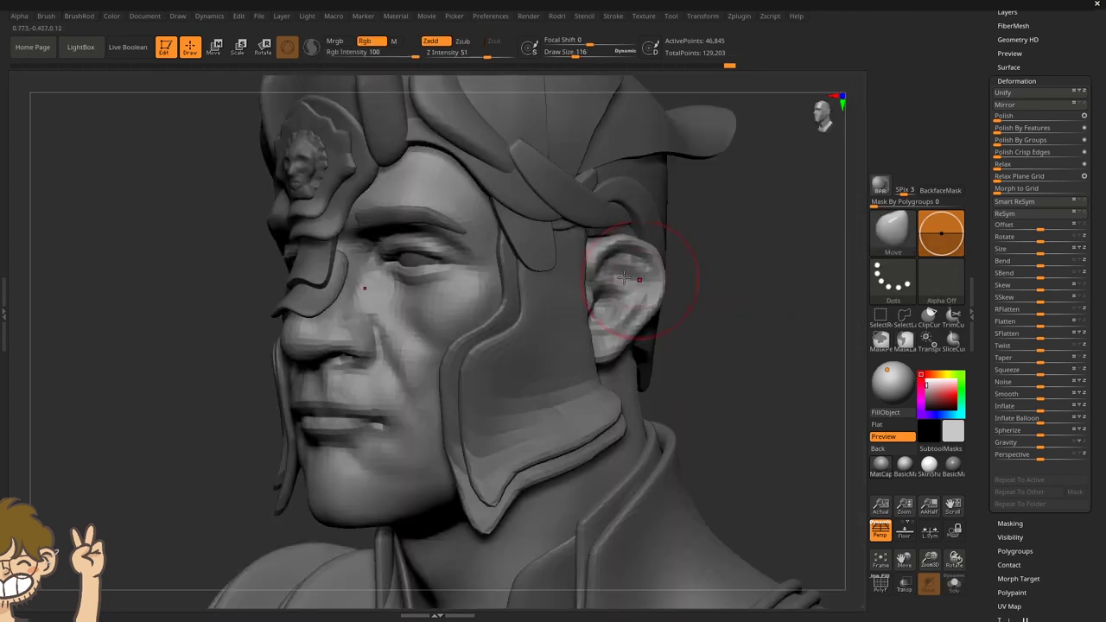
{"action": "key", "text": "ctrl+shift+z"}
{"action": "key", "text": "ctrl+shift+z"}
{"action": "key", "text": "ctrl+shift+z"}
{"action": "key", "text": "ctrl+shift+z"}
{"action": "key", "text": "ctrl+shift+z"}
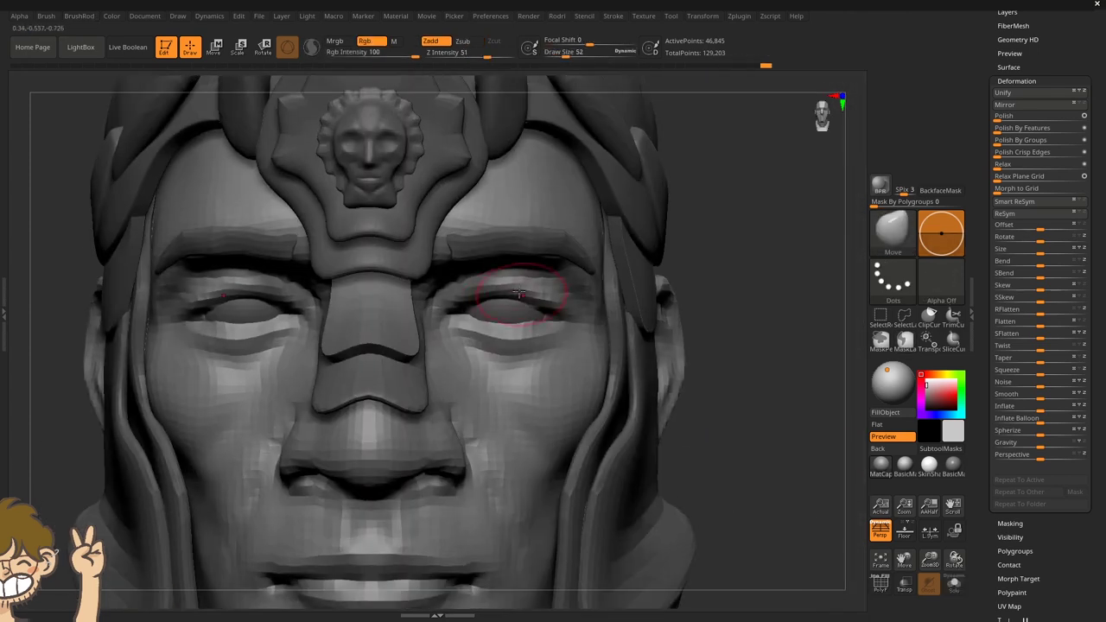
{"action": "key", "text": "ctrl+shift+z"}
{"action": "key", "text": "ctrl+shift+z"}
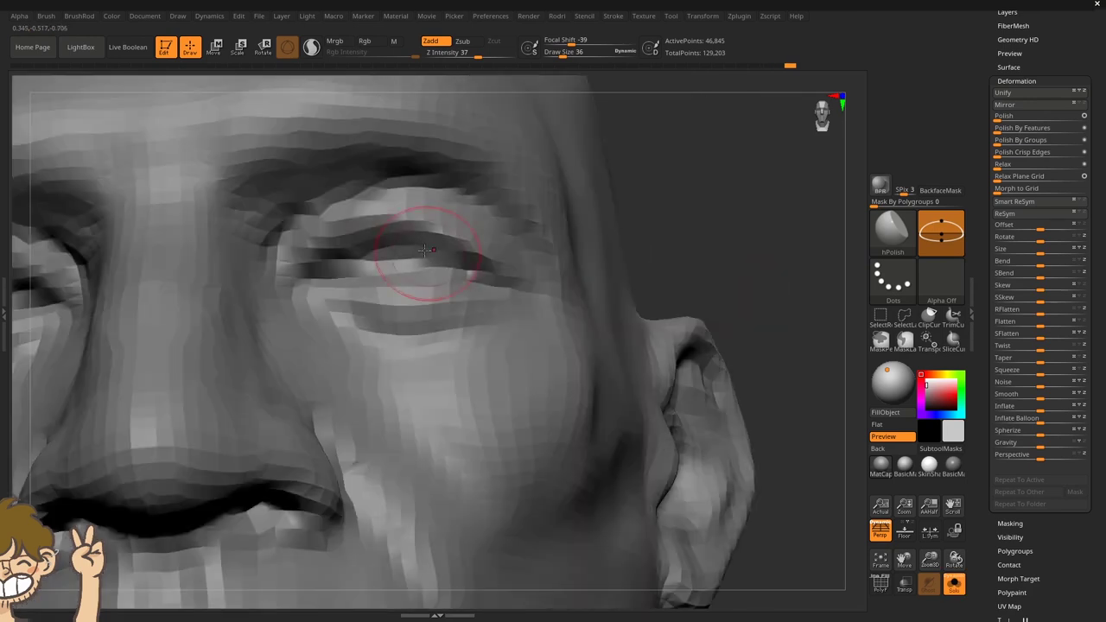
{"action": "key", "text": "ctrl+shift+z"}
{"action": "key", "text": "ctrl+shift+z"}
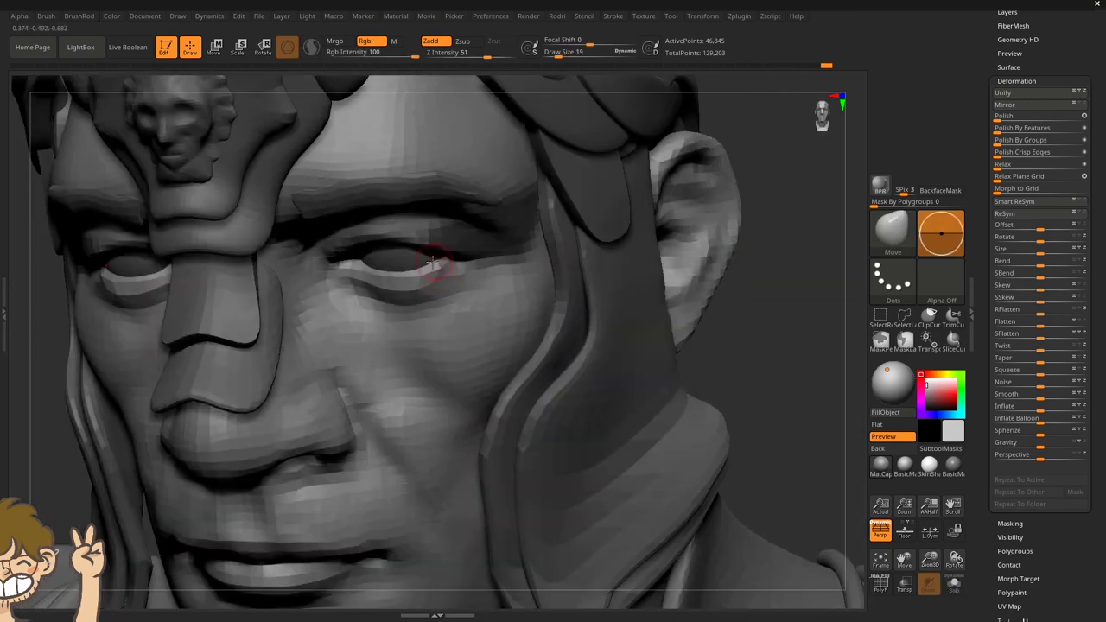
{"action": "key", "text": "ctrl+shift+z"}
{"action": "key", "text": "ctrl+shift+z"}
{"action": "key", "text": "ctrl+shift+z"}
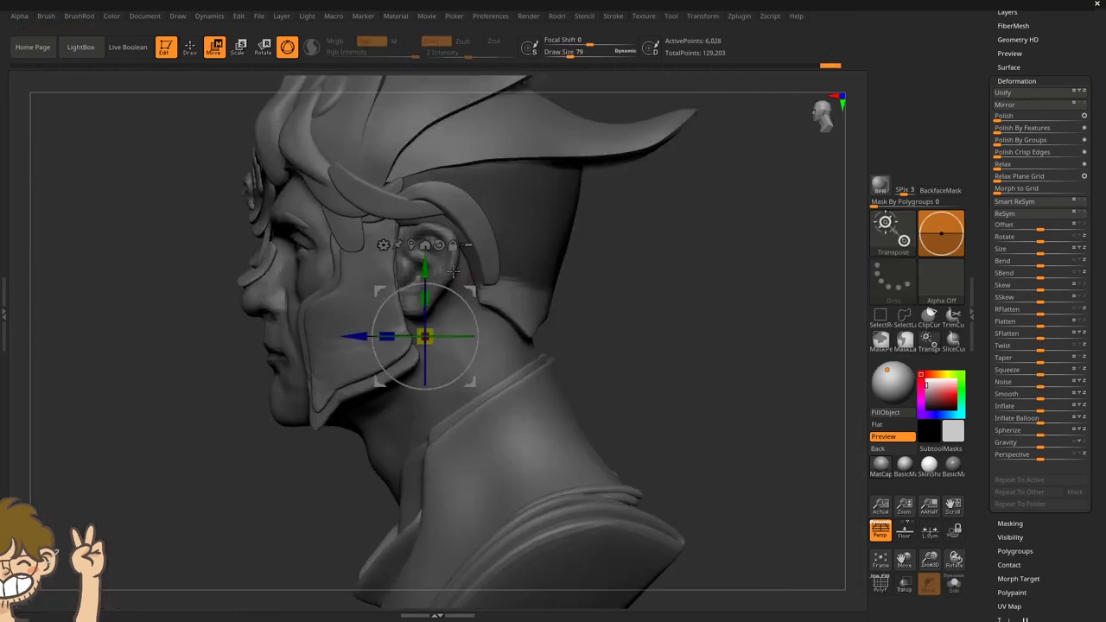
Replay the neck flap shaping and collar edits, ending on the Extract4_1 cheek guard.
{"action": "key", "text": "ctrl+shift+z"}
{"action": "key", "text": "ctrl+shift+z"}
{"action": "key", "text": "ctrl+shift+z"}
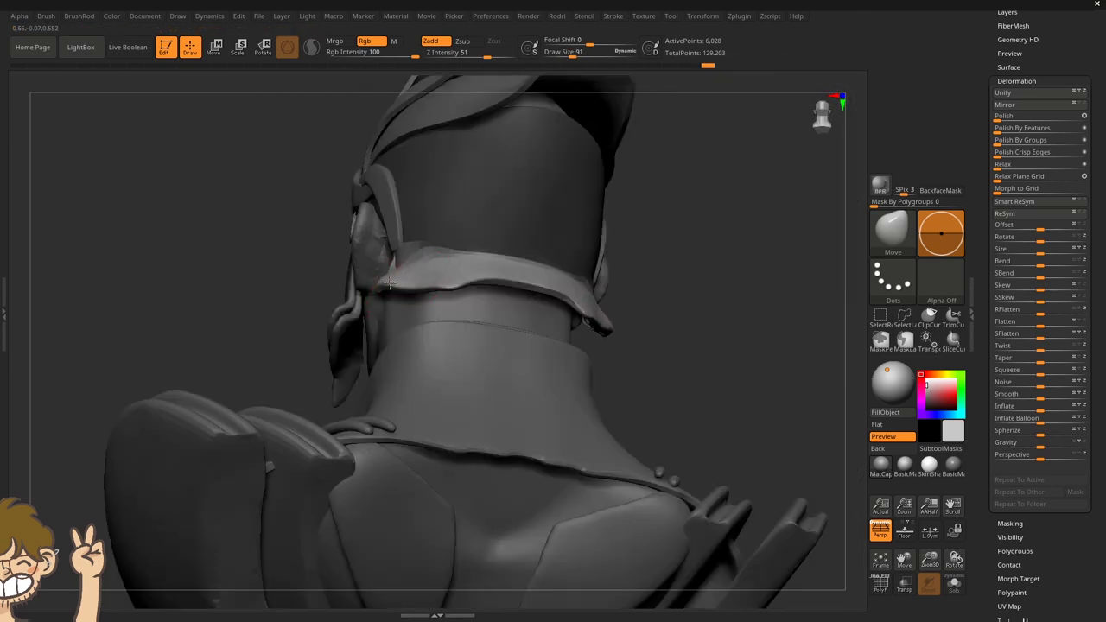
{"action": "key", "text": "ctrl+shift+z"}
{"action": "key", "text": "ctrl+z"}
{"action": "key", "text": "ctrl+z"}
{"action": "key", "text": "ctrl+z"}
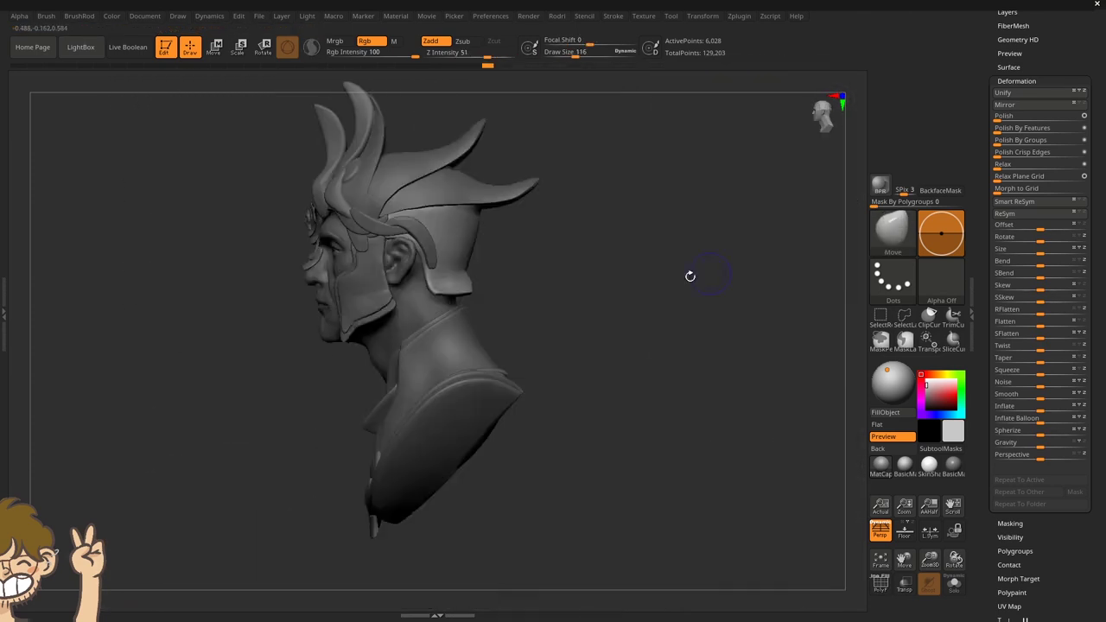
{"action": "key", "text": "ctrl+z"}
{"action": "key", "text": "ctrl+shift+z"}
{"action": "key", "text": "ctrl+shift+z"}
{"action": "key", "text": "ctrl+shift+z"}
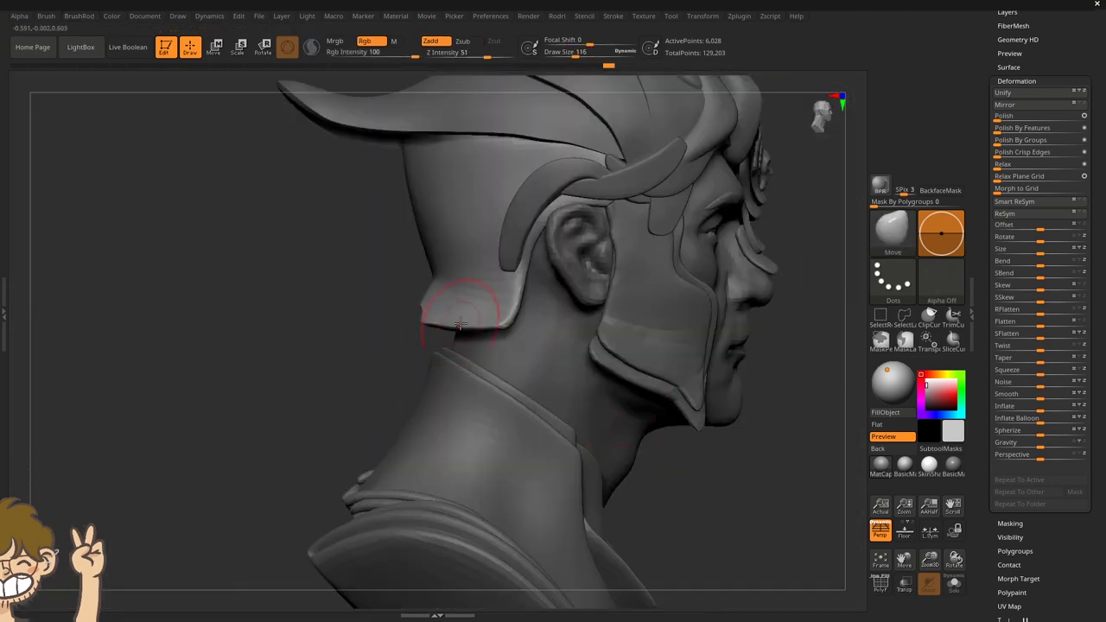
{"action": "key", "text": "ctrl+shift+z"}
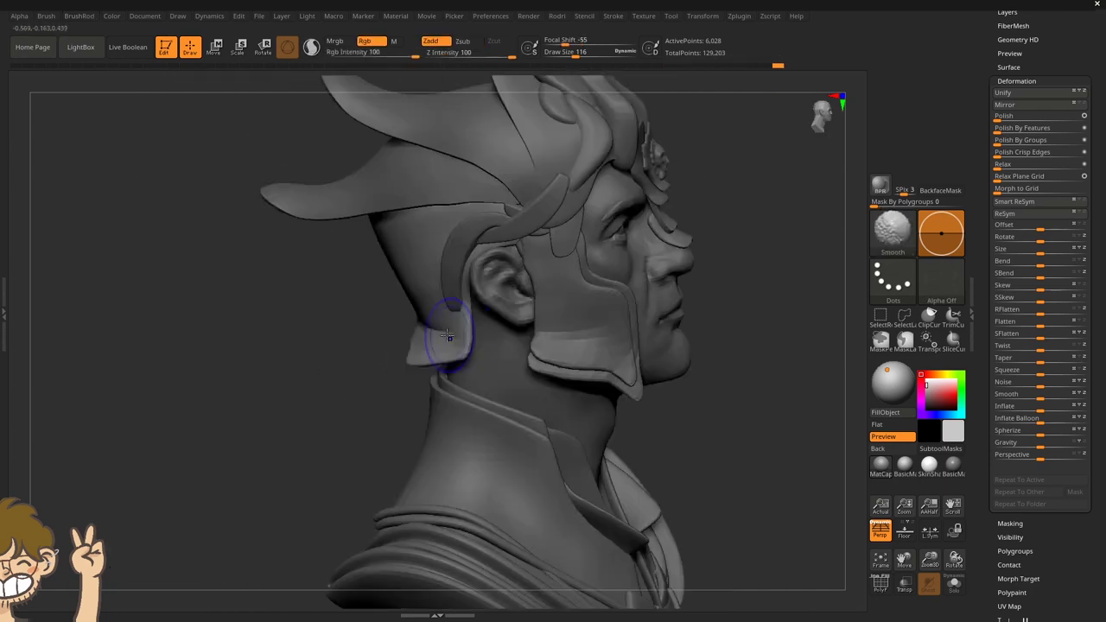
{"action": "key", "text": "ctrl+shift+z"}
{"action": "key", "text": "ctrl+shift+z"}
{"action": "key", "text": "ctrl+shift+z"}
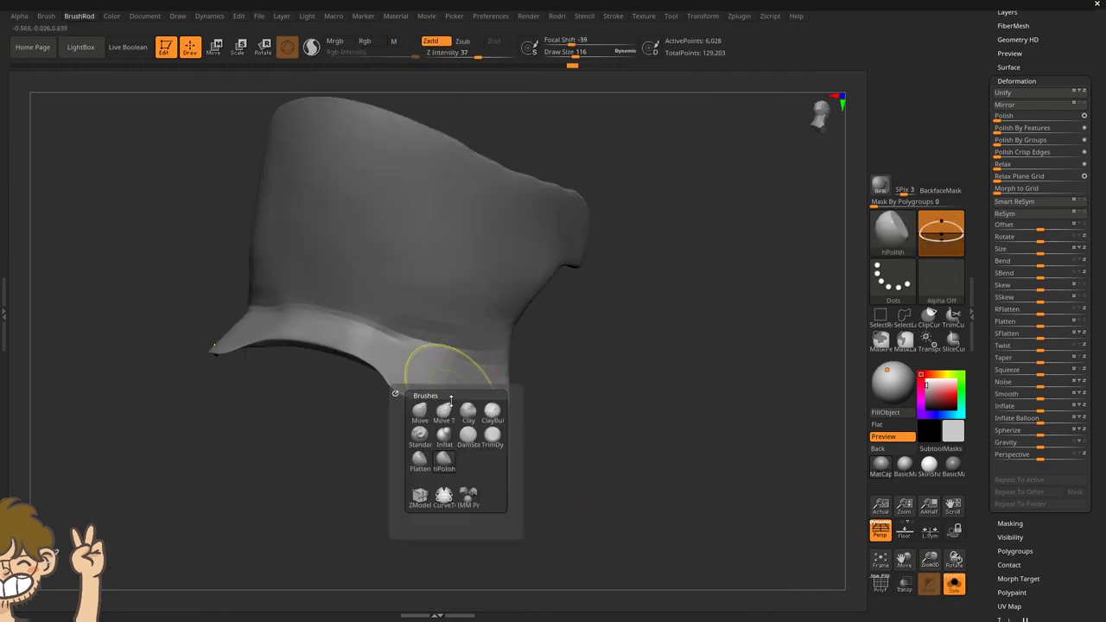
{"action": "key", "text": "ctrl+shift+z"}
{"action": "key", "text": "ctrl+shift+z"}
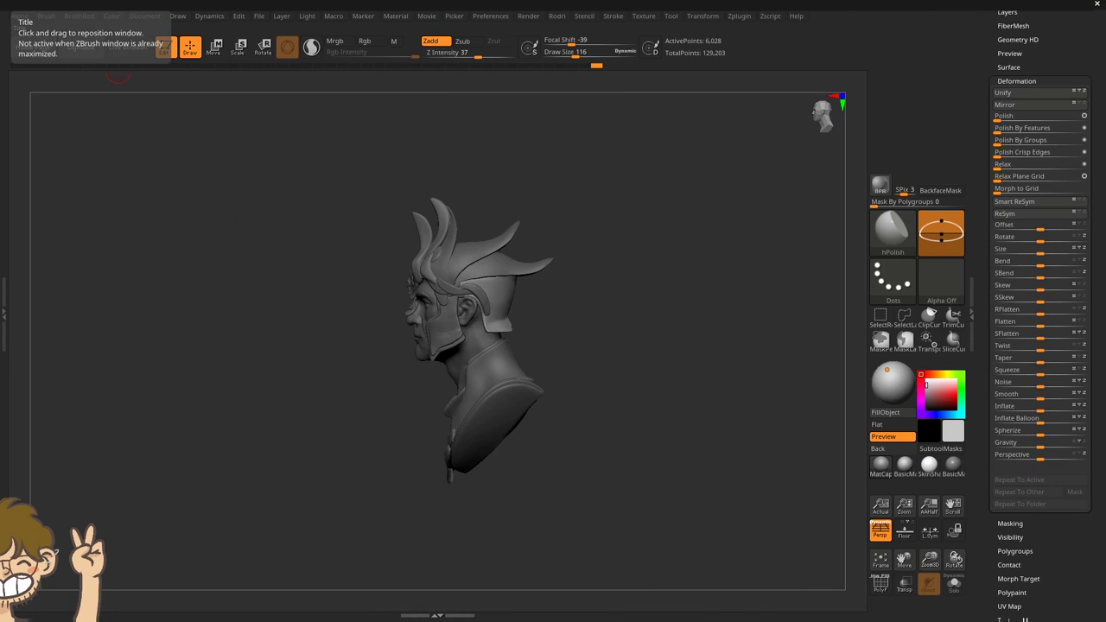
{"action": "key", "text": "ctrl+z"}
Step forward through the bald head's eye carving to the helmeted face close-up.
{"action": "key", "text": "ctrl+z"}
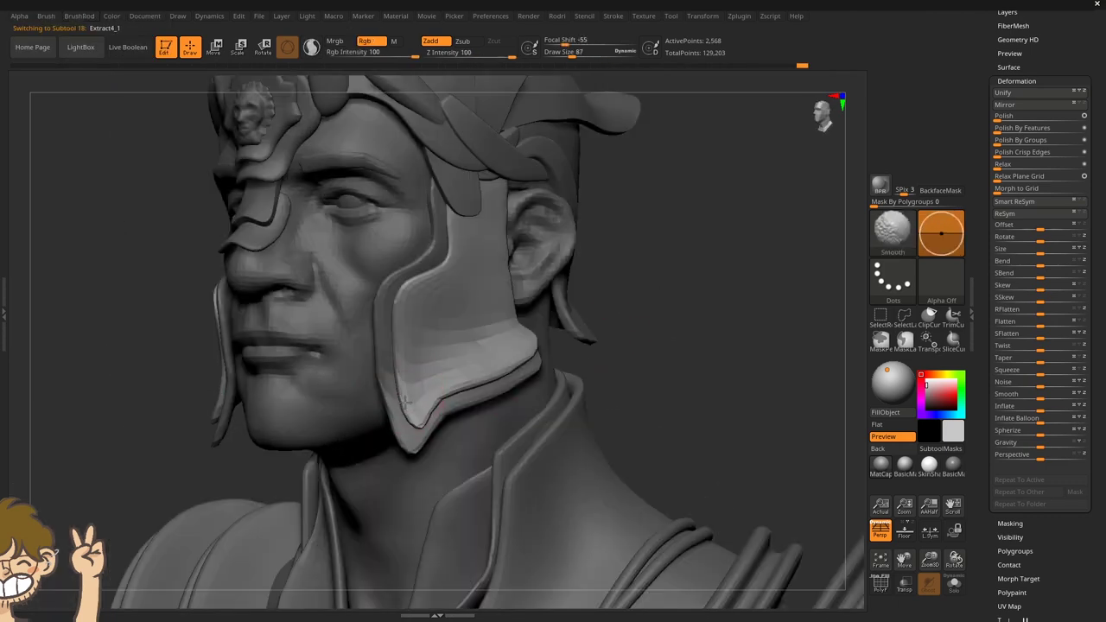
{"action": "key", "text": "ctrl+z"}
{"action": "key", "text": "ctrl+z"}
{"action": "key", "text": "ctrl+shift+z"}
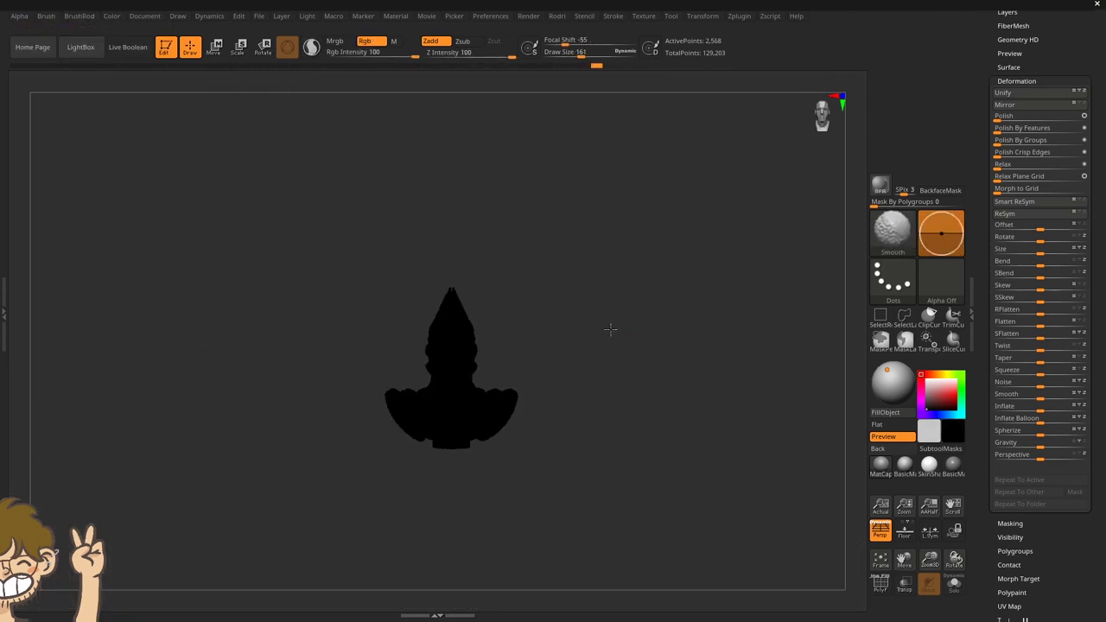
{"action": "key", "text": "ctrl+shift+z"}
{"action": "key", "text": "ctrl+shift+z"}
{"action": "key", "text": "ctrl+shift+z"}
{"action": "key", "text": "ctrl+shift+z"}
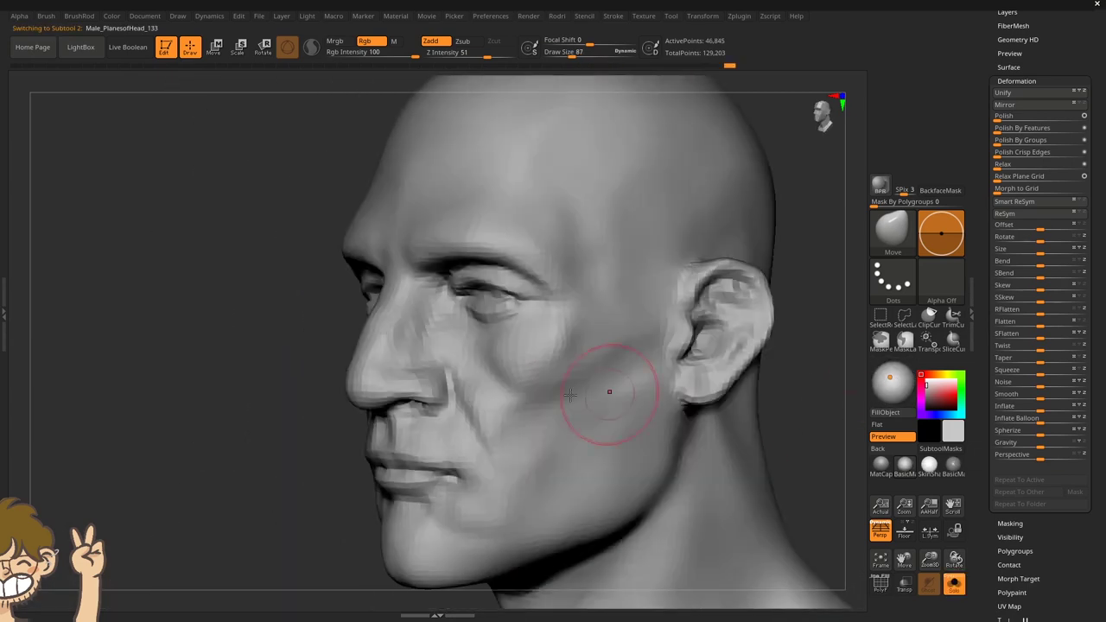
{"action": "key", "text": "ctrl+shift+z"}
{"action": "key", "text": "ctrl+shift+z"}
{"action": "key", "text": "ctrl+shift+z"}
{"action": "key", "text": "ctrl+shift+z"}
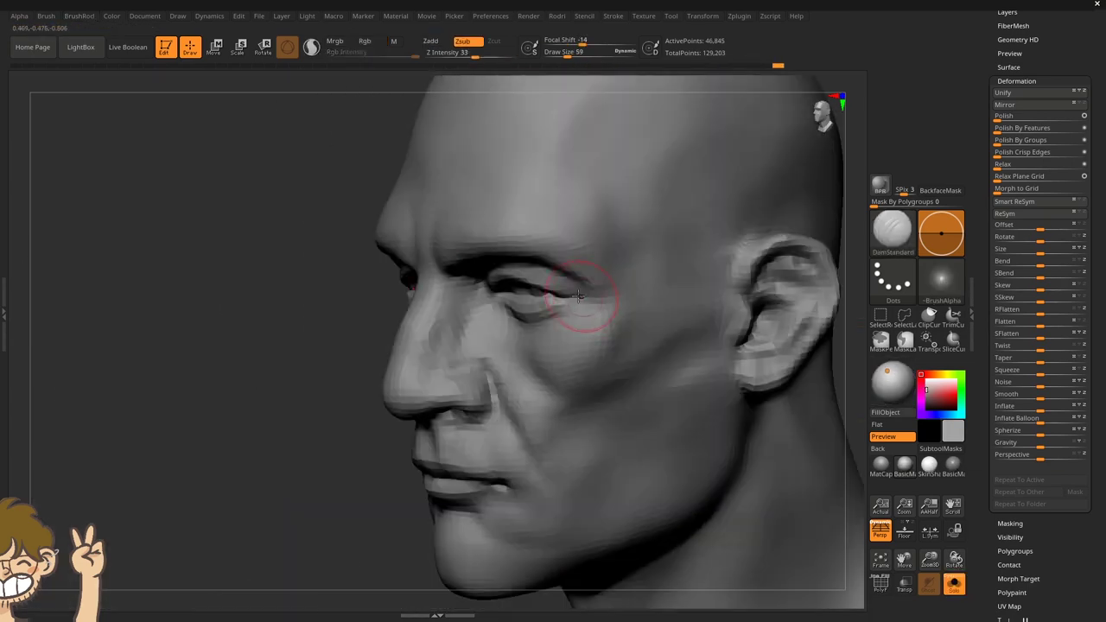
{"action": "key", "text": "ctrl+shift+z"}
{"action": "key", "text": "ctrl+shift+z"}
{"action": "key", "text": "ctrl+shift+z"}
{"action": "key", "text": "ctrl+shift+z"}
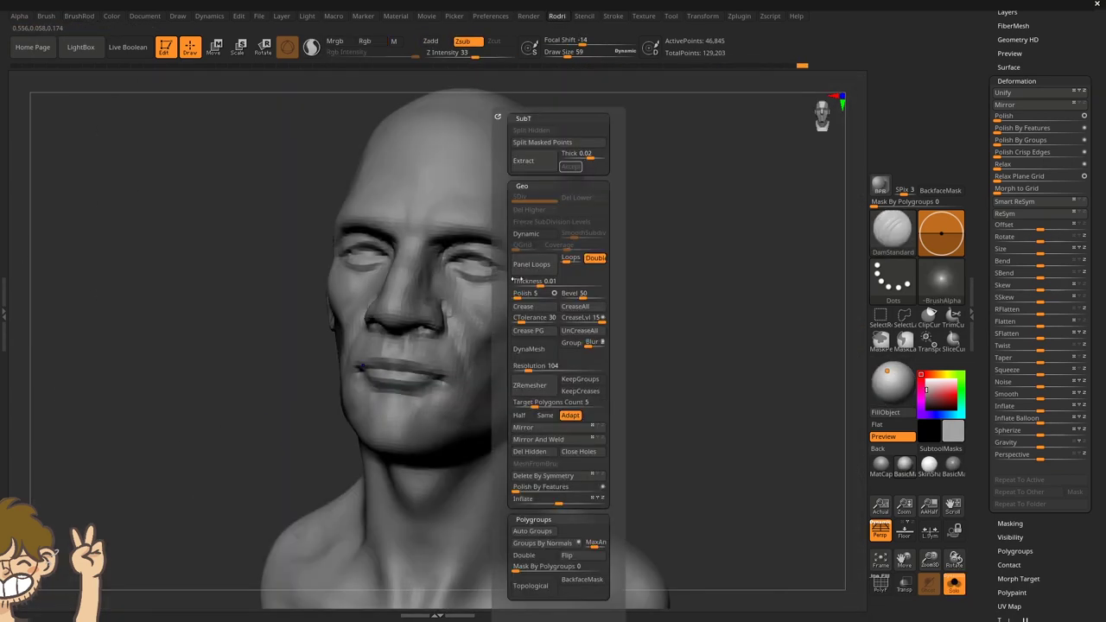
{"action": "key", "text": "ctrl+shift+z"}
{"action": "key", "text": "ctrl+shift+z"}
{"action": "key", "text": "ctrl+shift+z"}
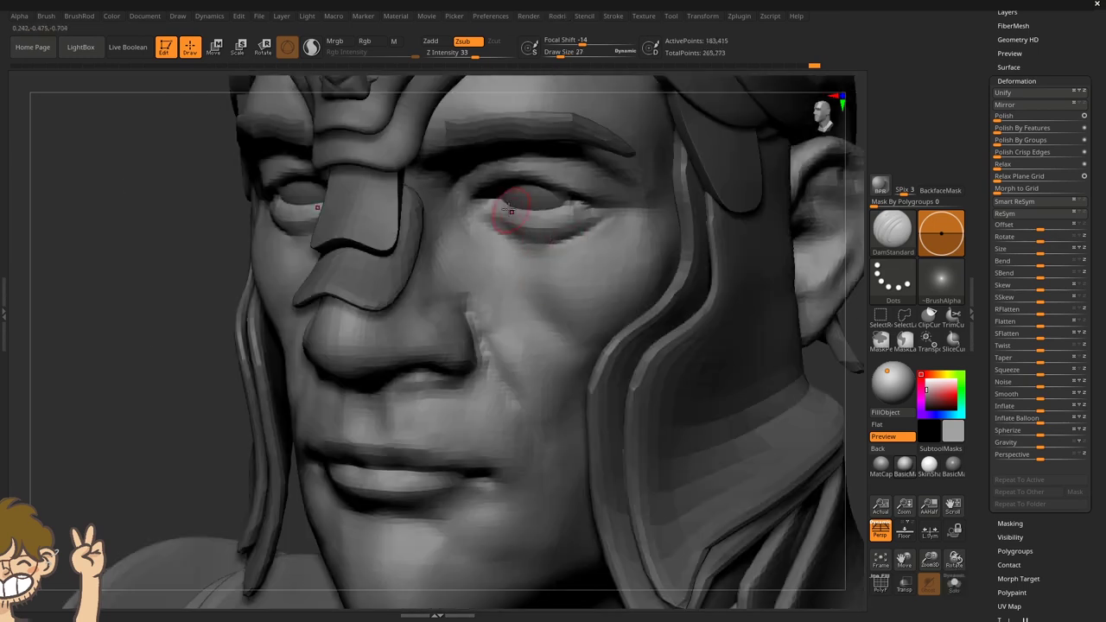
{"action": "key", "text": "ctrl+shift+z"}
{"action": "key", "text": "ctrl+shift+z"}
{"action": "key", "text": "ctrl+shift+z"}
{"action": "key", "text": "ctrl+shift+z"}
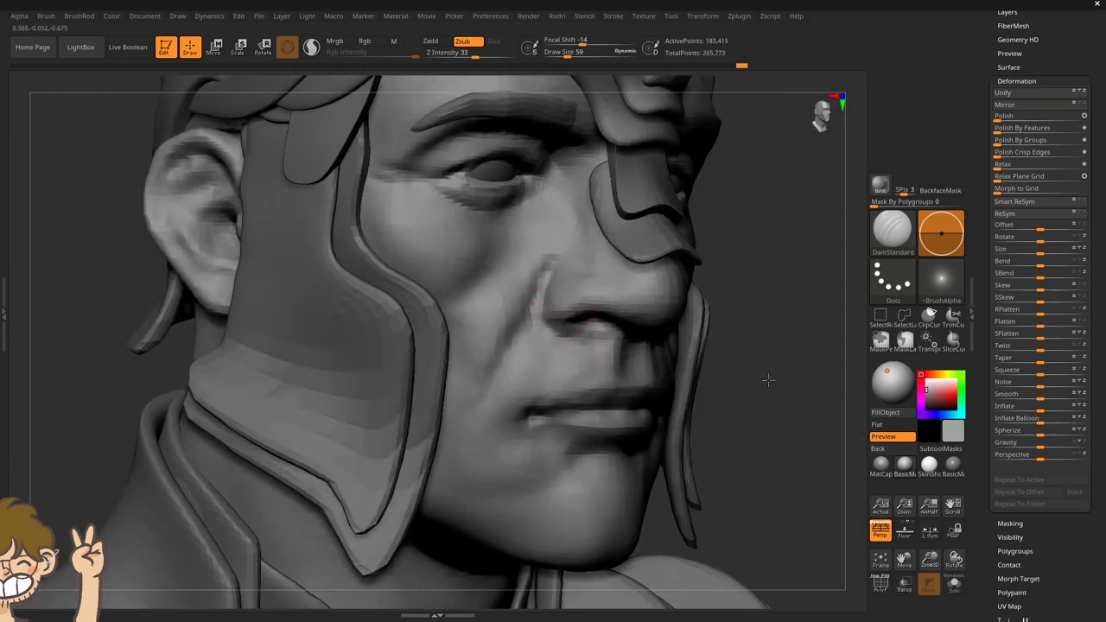
{"action": "key", "text": "ctrl+shift+z"}
{"action": "key", "text": "ctrl+shift+z"}
{"action": "key", "text": "ctrl+shift+z"}
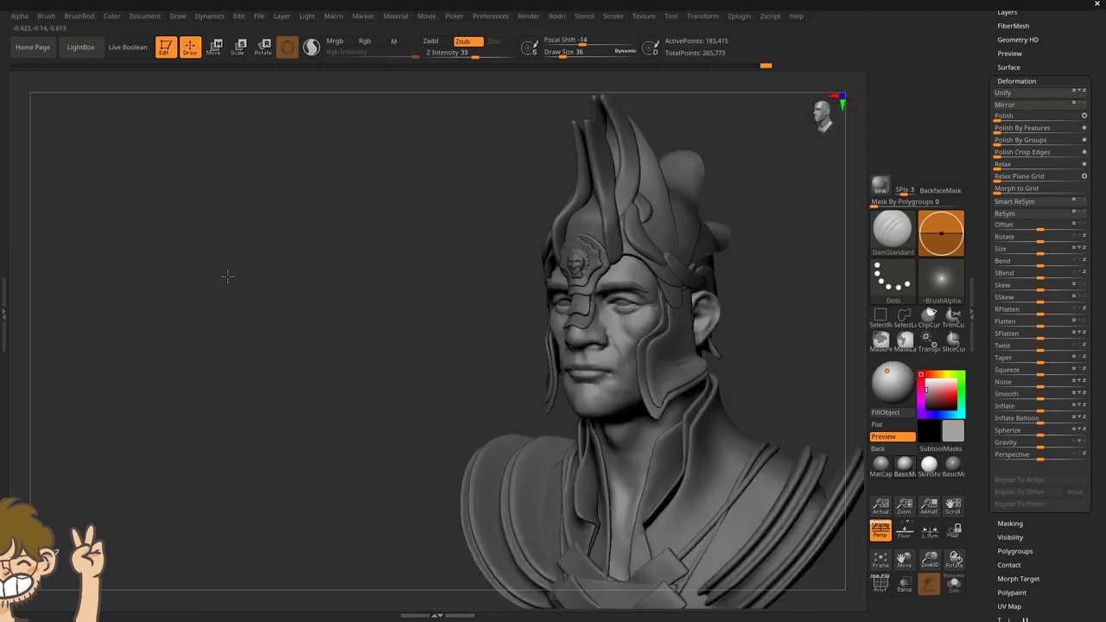
{"action": "key", "text": "ctrl+shift+z"}
{"action": "key", "text": "ctrl+shift+z"}
{"action": "key", "text": "ctrl+shift+z"}
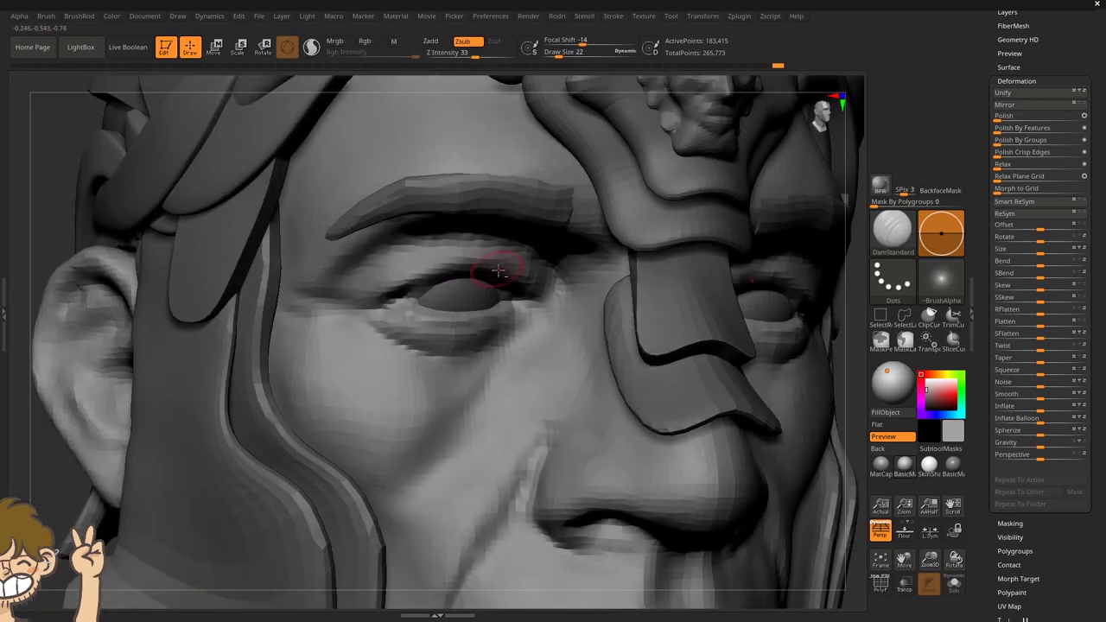
{"action": "key", "text": "ctrl+shift+z"}
Open the brush list, turn the head, and make the fin piece Extract4 active.
{"action": "key", "text": "b"}
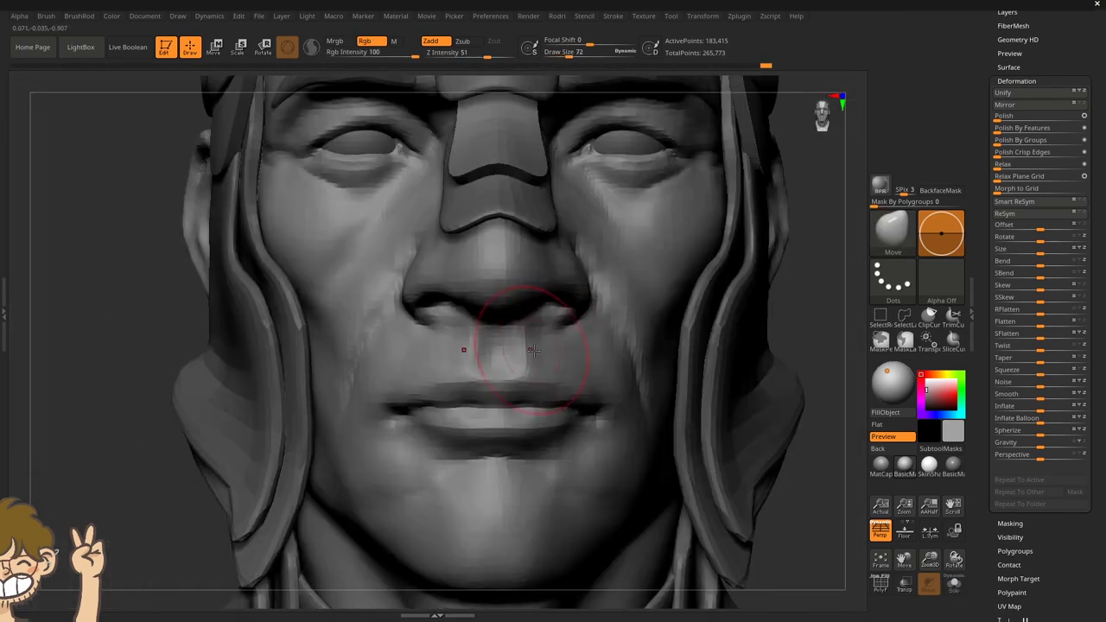
{"action": "right_click_drag", "start_coordinate": [436, 329], "coordinate": [503, 282]}
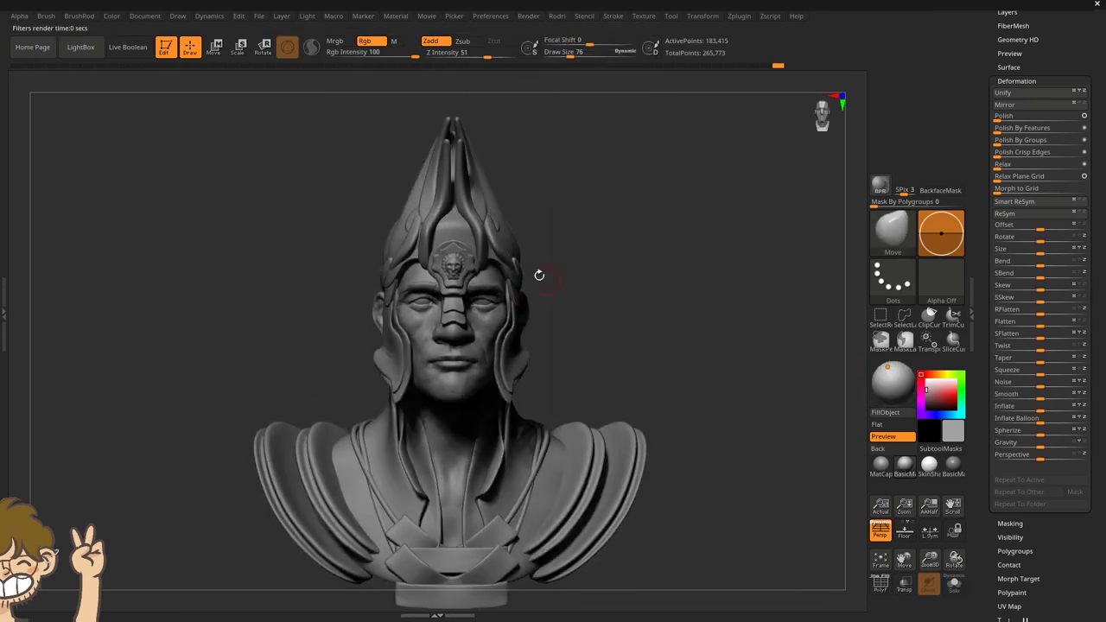
{"action": "left_click", "coordinate": [535, 249], "text": "alt"}
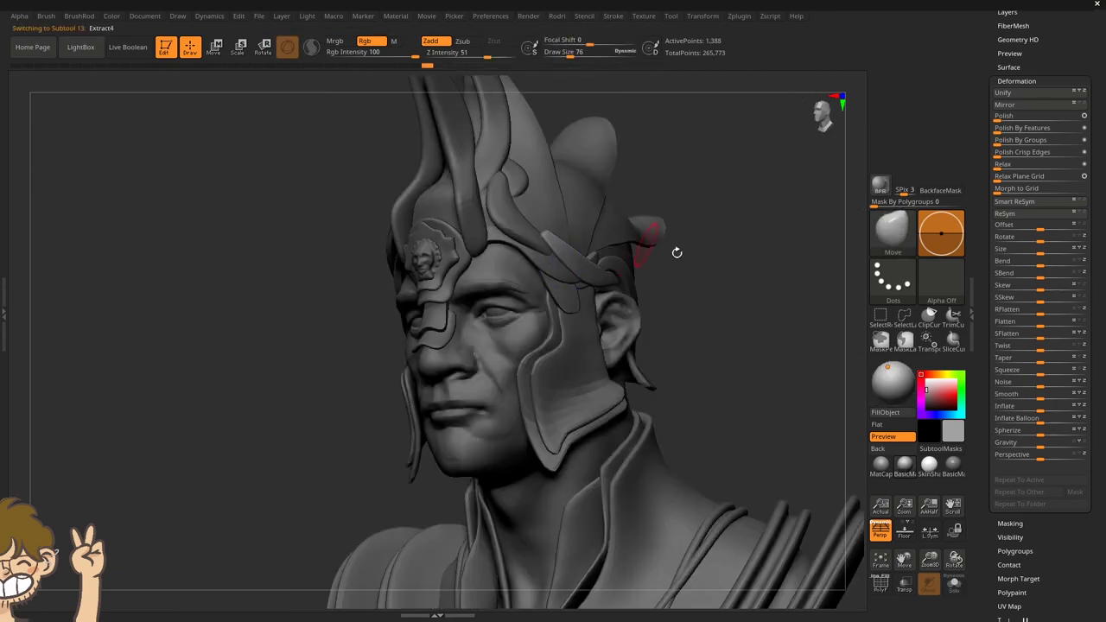
Frame the bust, view the jaw, chin and neck from below, then pick the Standard brush.
{"action": "key", "text": "f"}
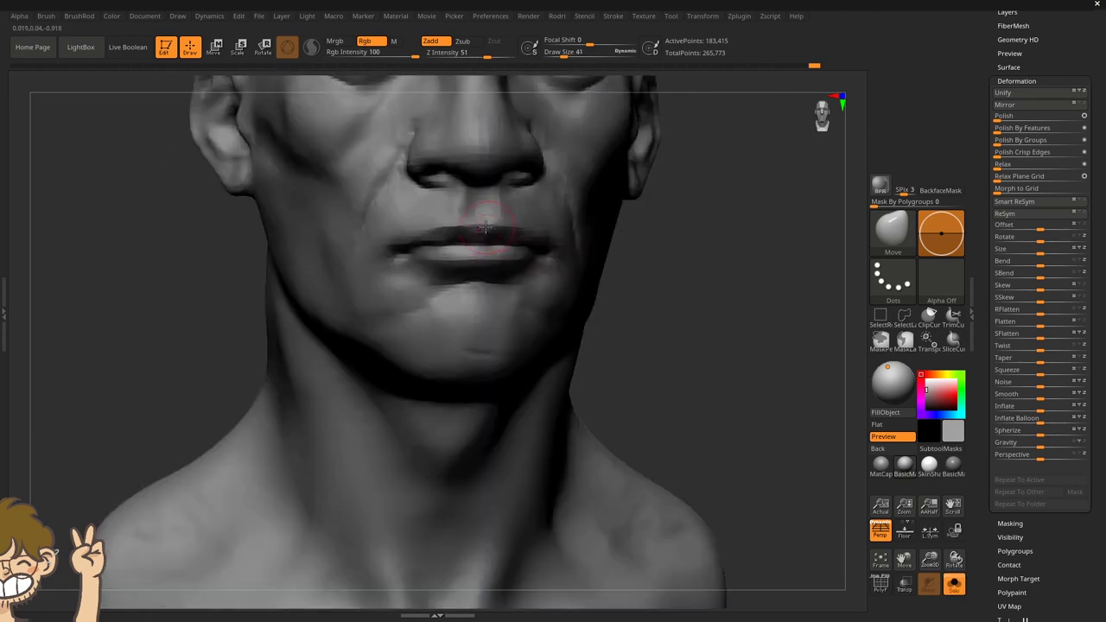
{"action": "right_click_drag", "start_coordinate": [486, 227], "coordinate": [598, 279]}
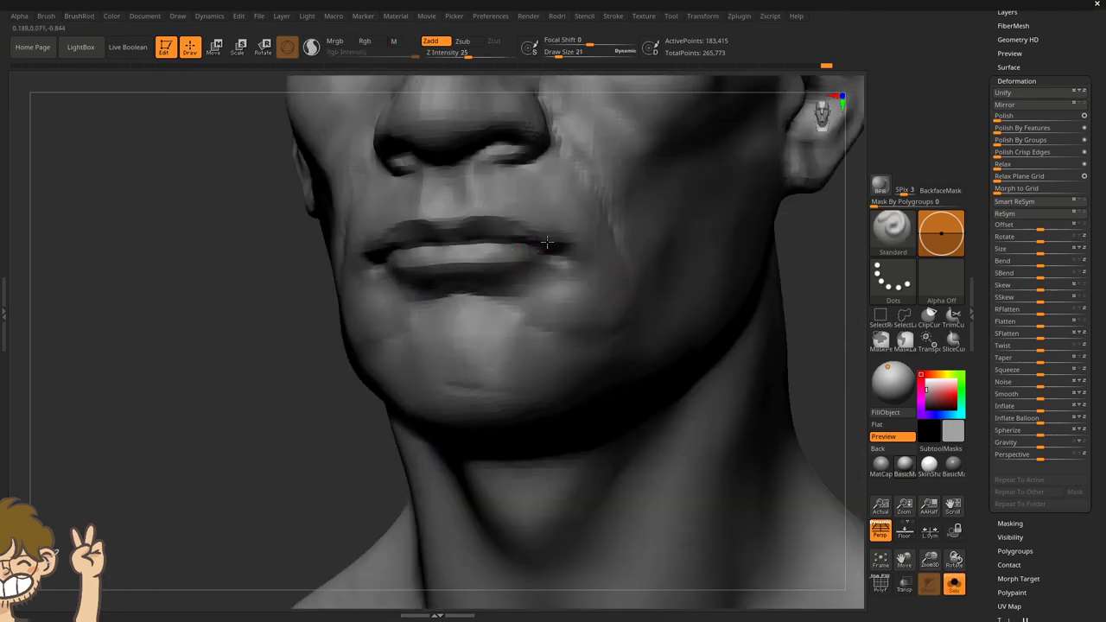
{"action": "mouse_move", "coordinate": [546, 243]}
{"action": "right_mouse_down"}
{"action": "mouse_move", "coordinate": [469, 222]}
{"action": "mouse_move", "coordinate": [441, 285]}
{"action": "right_mouse_up"}
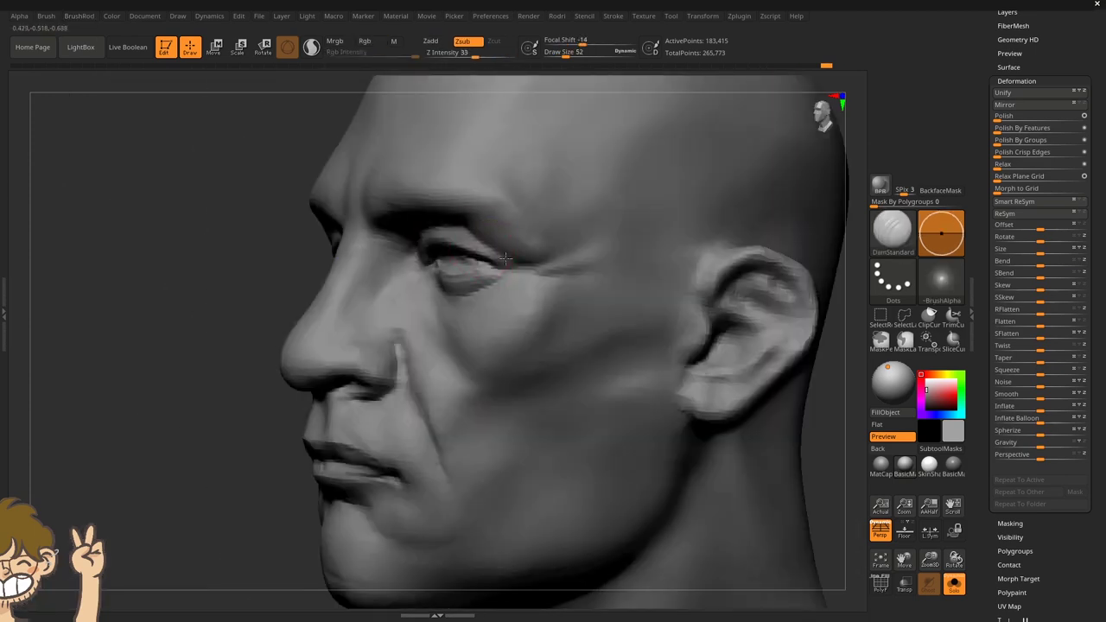
{"action": "left_click", "coordinate": [432, 264]}
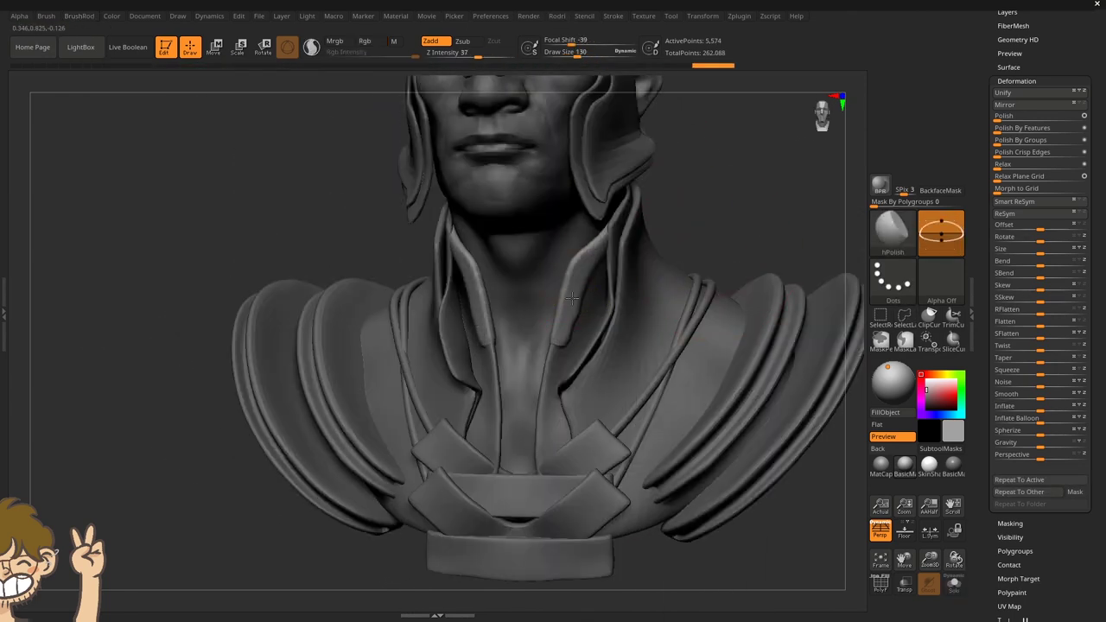
Turn the bust to a close near-frontal view and open LightBox.
{"action": "right_click_drag", "start_coordinate": [571, 339], "coordinate": [540, 336]}
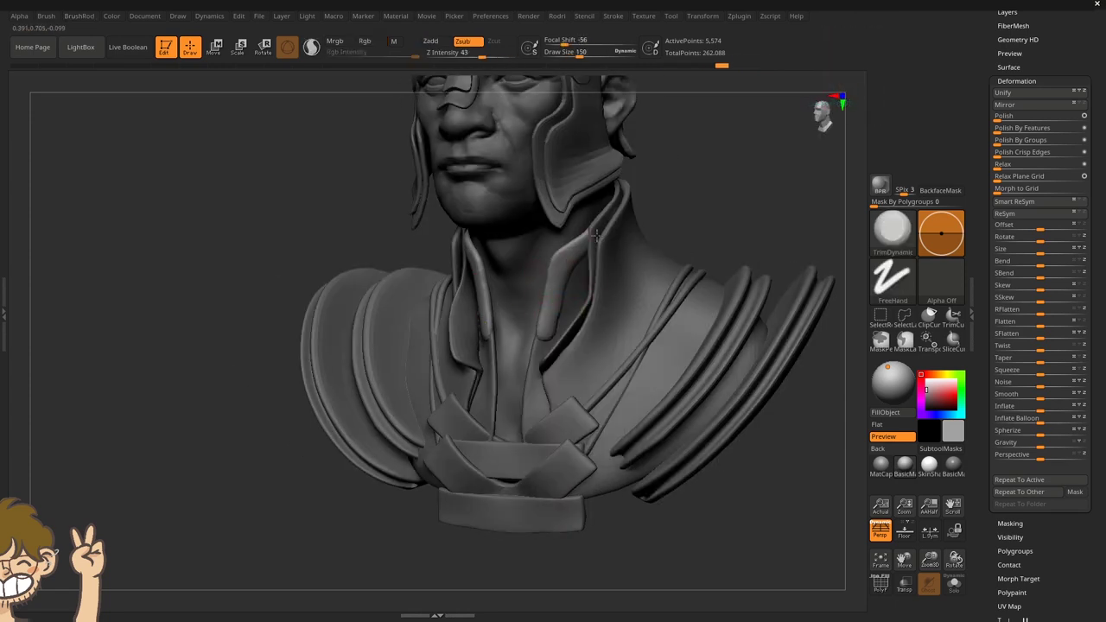
{"action": "right_click_drag", "start_coordinate": [596, 234], "coordinate": [735, 244]}
{"action": "mouse_move", "coordinate": [542, 337]}
{"action": "right_mouse_down"}
{"action": "mouse_move", "coordinate": [507, 345]}
{"action": "mouse_move", "coordinate": [527, 397]}
{"action": "mouse_move", "coordinate": [629, 257]}
{"action": "right_mouse_up"}
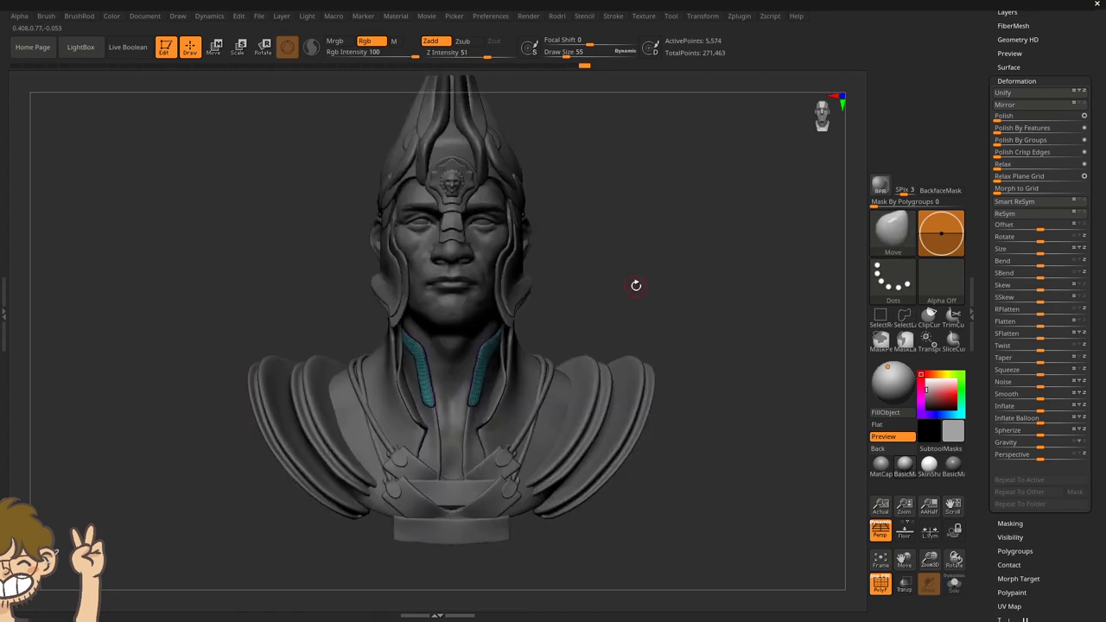
{"action": "key", "text": "comma"}
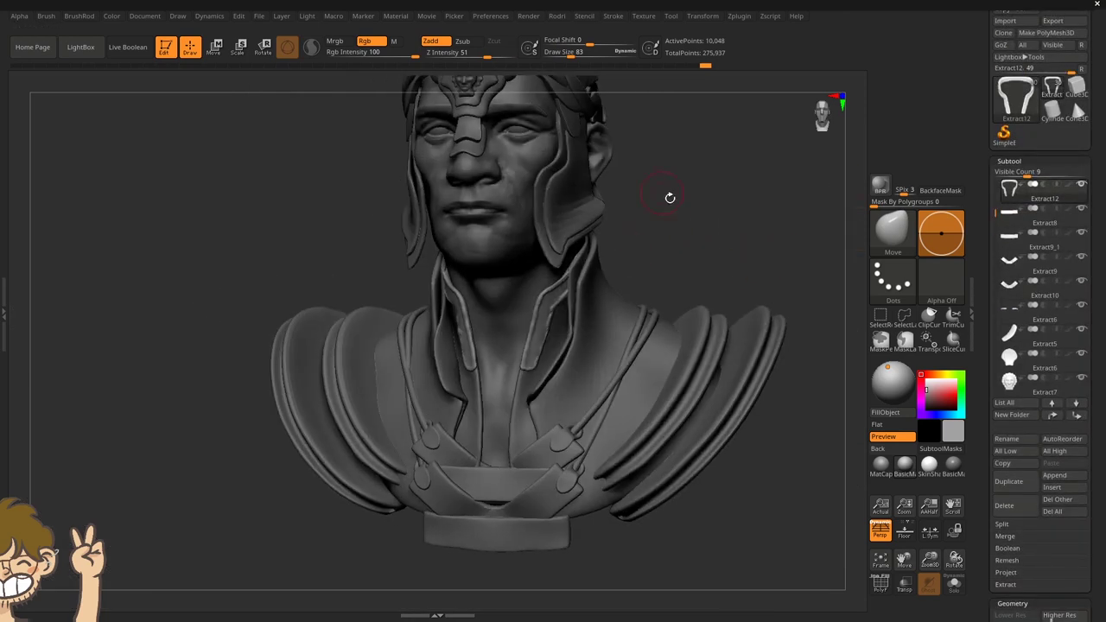
Check the head solo from several sides, then lightly smooth the edge of the helmet crest fin.
{"action": "left_click", "coordinate": [553, 197], "text": "alt"}
{"action": "left_click_drag", "start_coordinate": [584, 220], "coordinate": [605, 242]}
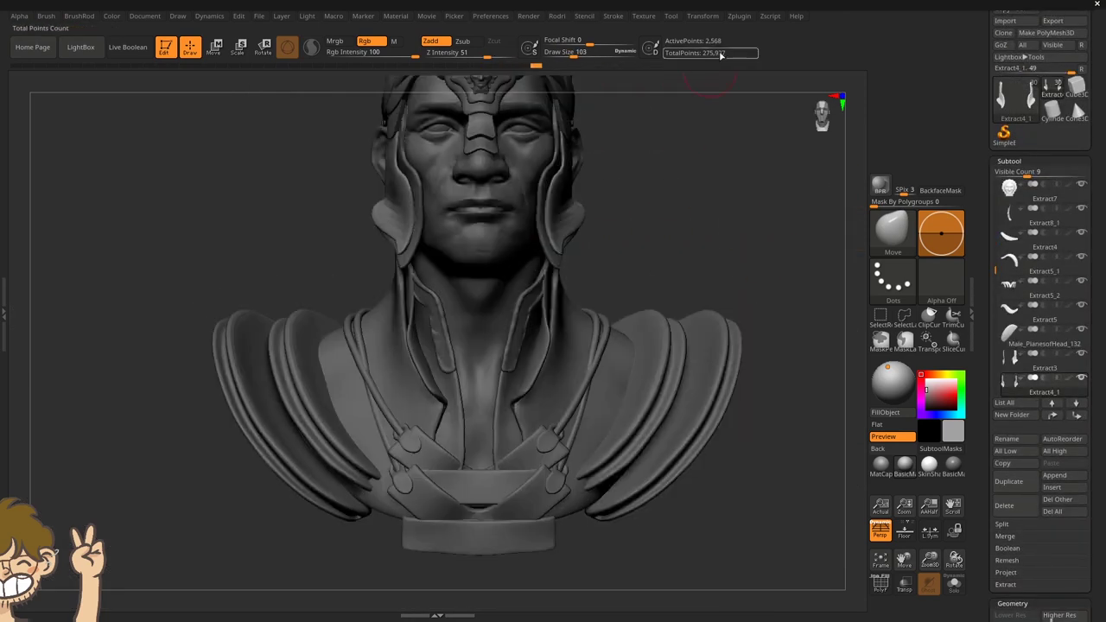
{"action": "left_click", "coordinate": [525, 210], "text": "alt"}
{"action": "mouse_move", "coordinate": [657, 277]}
{"action": "left_mouse_down"}
{"action": "mouse_move", "coordinate": [710, 296]}
{"action": "mouse_move", "coordinate": [704, 271]}
{"action": "left_mouse_up"}
{"action": "left_click", "coordinate": [654, 230], "text": "alt"}
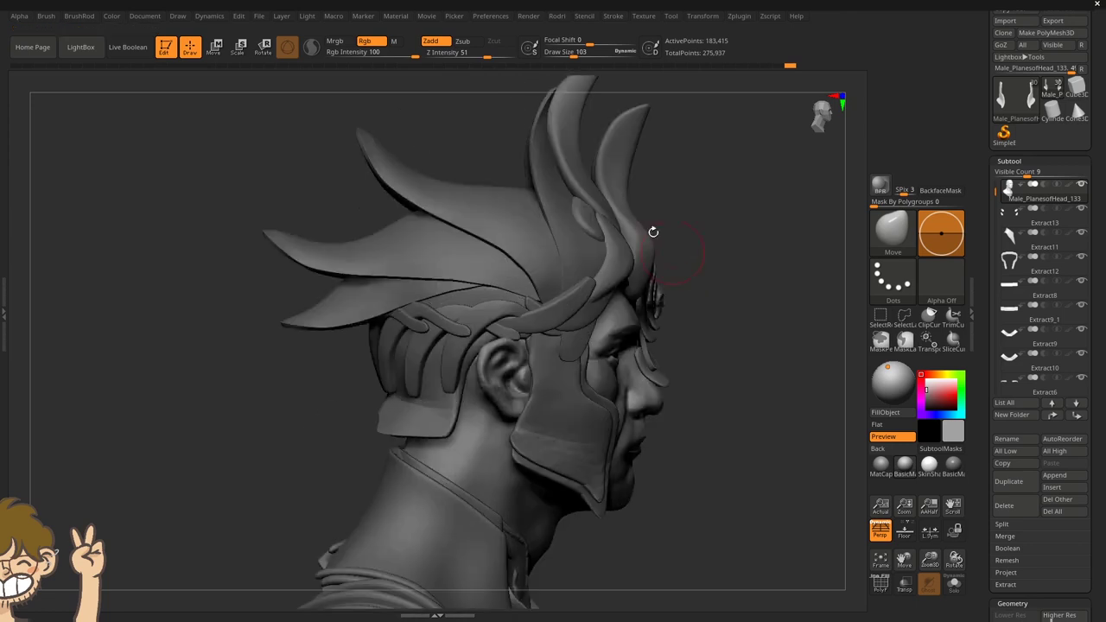
{"action": "mouse_move", "coordinate": [654, 229]}
{"action": "left_mouse_down"}
{"action": "mouse_move", "coordinate": [563, 208]}
{"action": "mouse_move", "coordinate": [703, 227]}
{"action": "mouse_move", "coordinate": [593, 247]}
{"action": "mouse_move", "coordinate": [688, 262]}
{"action": "mouse_move", "coordinate": [539, 240]}
{"action": "left_mouse_up"}
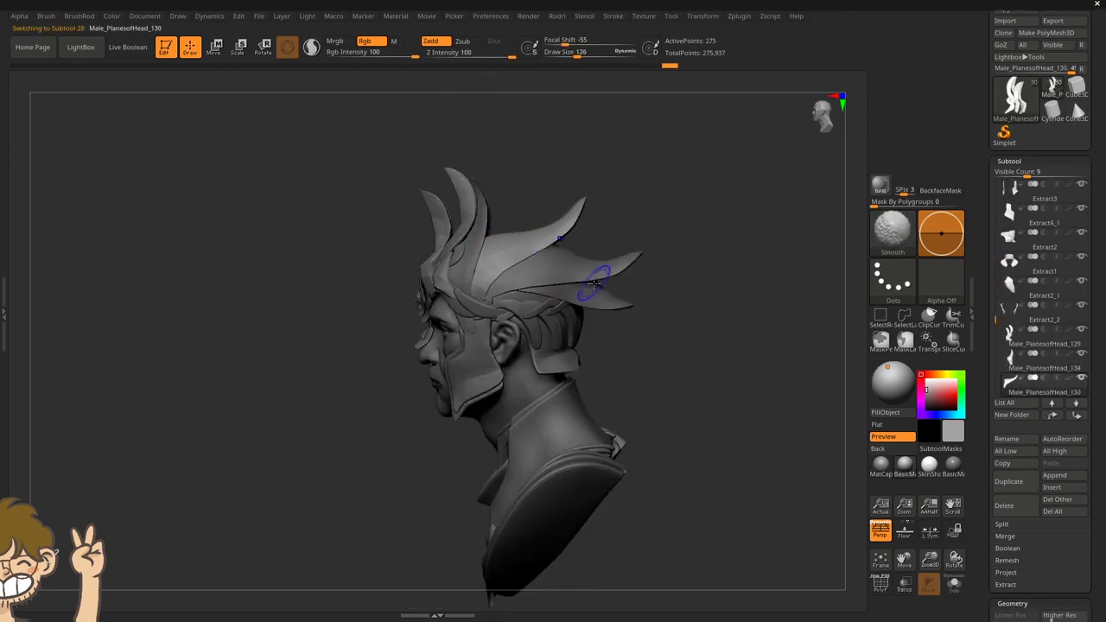
{"action": "mouse_move", "coordinate": [595, 282]}
{"action": "left_mouse_down"}
{"action": "mouse_move", "coordinate": [642, 323]}
{"action": "mouse_move", "coordinate": [555, 333]}
{"action": "mouse_move", "coordinate": [432, 440]}
{"action": "mouse_move", "coordinate": [390, 219]}
{"action": "mouse_move", "coordinate": [525, 188]}
{"action": "left_mouse_up"}
Cycle through the helmet band and chest armor pieces from side and front, ending on the belt bar.
{"action": "left_click", "coordinate": [391, 219], "text": "alt"}
{"action": "left_click", "coordinate": [391, 219], "text": "alt"}
{"action": "mouse_move", "coordinate": [510, 276]}
{"action": "left_mouse_down", "text": "alt"}
{"action": "mouse_move", "coordinate": [622, 274]}
{"action": "mouse_move", "coordinate": [395, 193]}
{"action": "mouse_move", "coordinate": [436, 232]}
{"action": "left_mouse_up", "text": "alt"}
{"action": "mouse_move", "coordinate": [459, 308]}
{"action": "left_mouse_down"}
{"action": "mouse_move", "coordinate": [365, 227]}
{"action": "mouse_move", "coordinate": [605, 265]}
{"action": "mouse_move", "coordinate": [383, 281]}
{"action": "left_mouse_up"}
{"action": "left_click", "coordinate": [383, 281], "text": "alt"}
{"action": "mouse_move", "coordinate": [625, 369]}
{"action": "left_mouse_down"}
{"action": "mouse_move", "coordinate": [535, 264]}
{"action": "mouse_move", "coordinate": [562, 247]}
{"action": "mouse_move", "coordinate": [576, 366]}
{"action": "mouse_move", "coordinate": [559, 365]}
{"action": "left_mouse_up"}
{"action": "left_click", "coordinate": [536, 264], "text": "alt"}
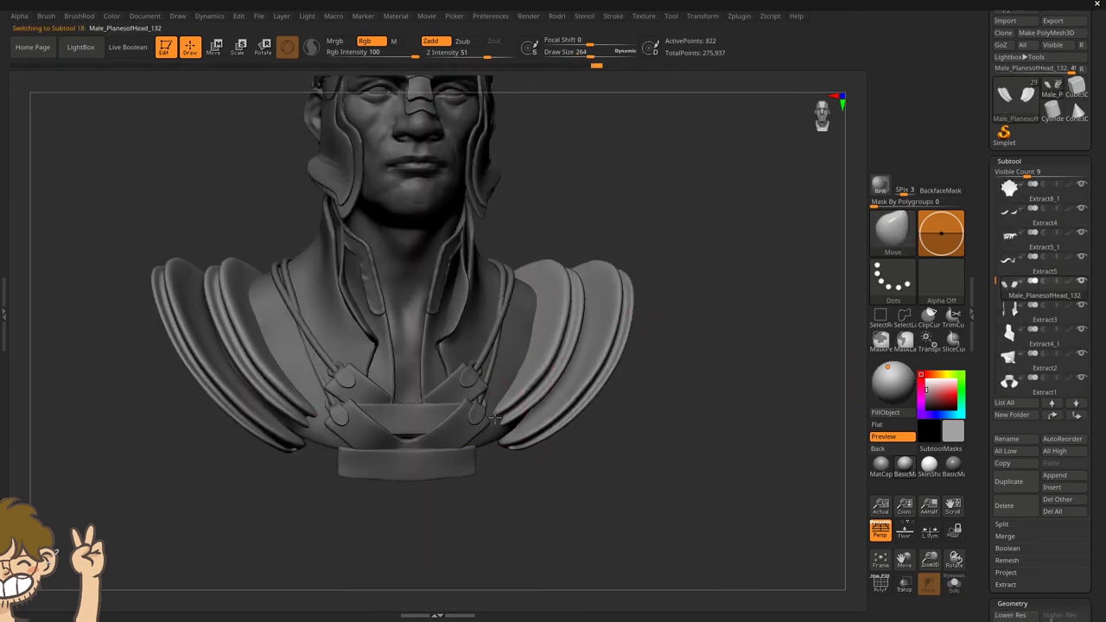
{"action": "mouse_move", "coordinate": [495, 418]}
{"action": "left_mouse_down"}
{"action": "mouse_move", "coordinate": [487, 479]}
{"action": "mouse_move", "coordinate": [403, 395]}
{"action": "mouse_move", "coordinate": [459, 446]}
{"action": "mouse_move", "coordinate": [417, 373]}
{"action": "mouse_move", "coordinate": [444, 407]}
{"action": "mouse_move", "coordinate": [415, 380]}
{"action": "mouse_move", "coordinate": [432, 355]}
{"action": "mouse_move", "coordinate": [420, 328]}
{"action": "mouse_move", "coordinate": [469, 407]}
{"action": "mouse_move", "coordinate": [656, 495]}
{"action": "mouse_move", "coordinate": [494, 210]}
{"action": "mouse_move", "coordinate": [494, 481]}
{"action": "mouse_move", "coordinate": [477, 298]}
{"action": "left_mouse_up"}
{"action": "left_click", "coordinate": [417, 373], "text": "alt"}
Select the chest straps and insert a small sphere with the IMM Primitives brush.
{"action": "left_click", "coordinate": [426, 345], "text": "alt"}
{"action": "left_click", "coordinate": [470, 407], "text": "alt"}
{"action": "left_click", "coordinate": [477, 298], "text": "alt"}
{"action": "key", "text": "space"}
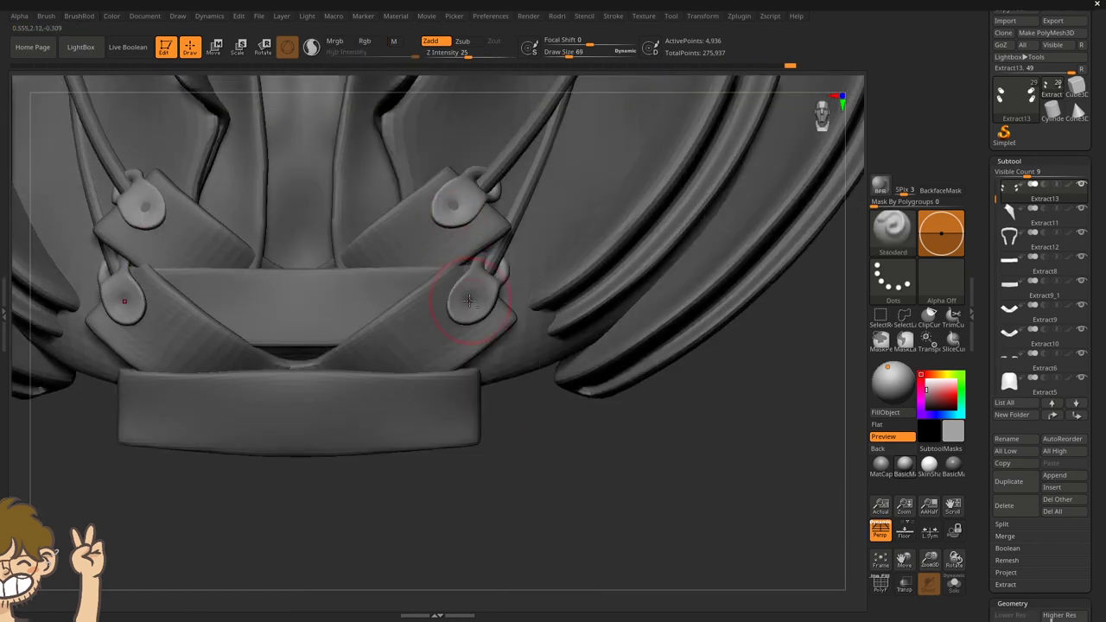
{"action": "left_click", "coordinate": [515, 444]}
{"action": "mouse_move", "coordinate": [515, 444]}
{"action": "left_mouse_down"}
{"action": "mouse_move", "coordinate": [506, 378]}
{"action": "mouse_move", "coordinate": [538, 430]}
{"action": "mouse_move", "coordinate": [513, 394]}
{"action": "left_mouse_up"}
Split the sphere into its own subtool and move it onto the strap tab as a rivet.
{"action": "key", "text": "w"}
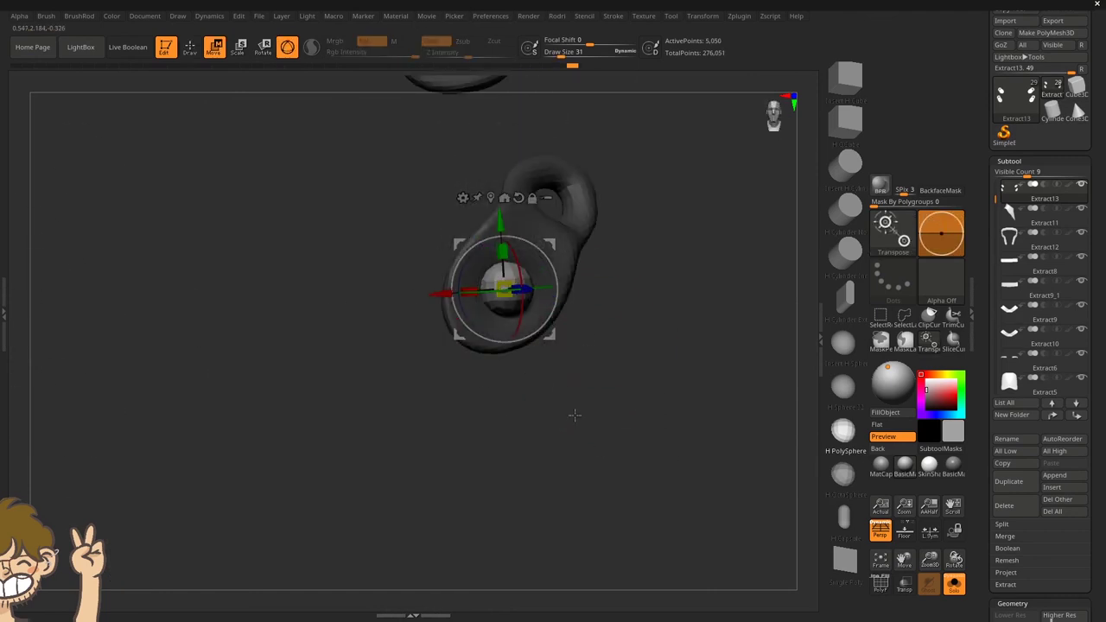
{"action": "key", "text": "space"}
{"action": "left_click", "coordinate": [596, 324]}
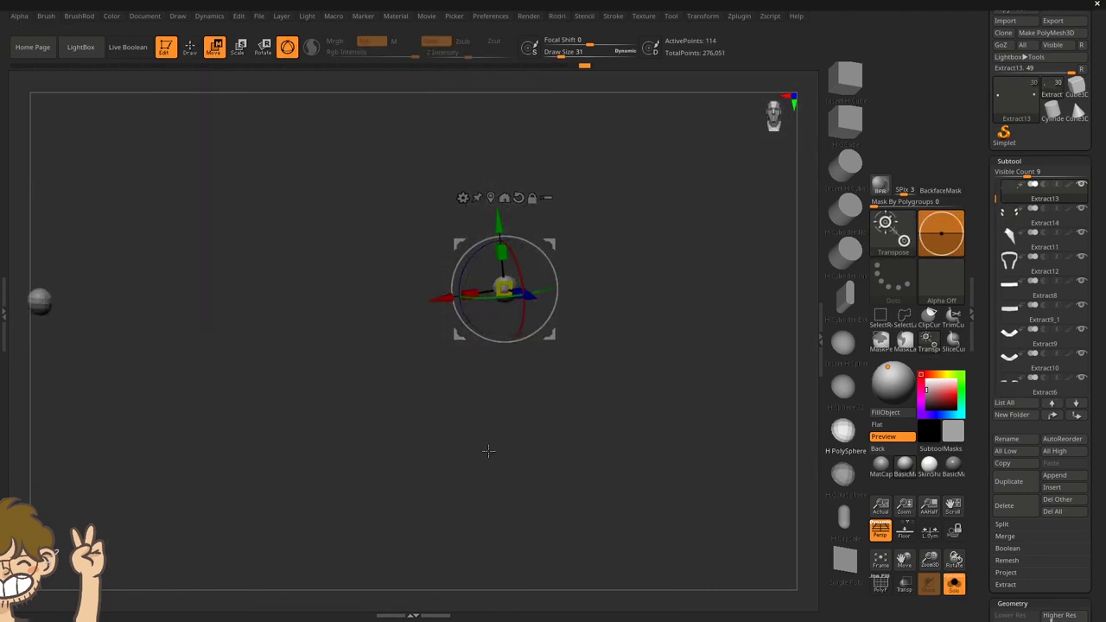
{"action": "key", "text": "space"}
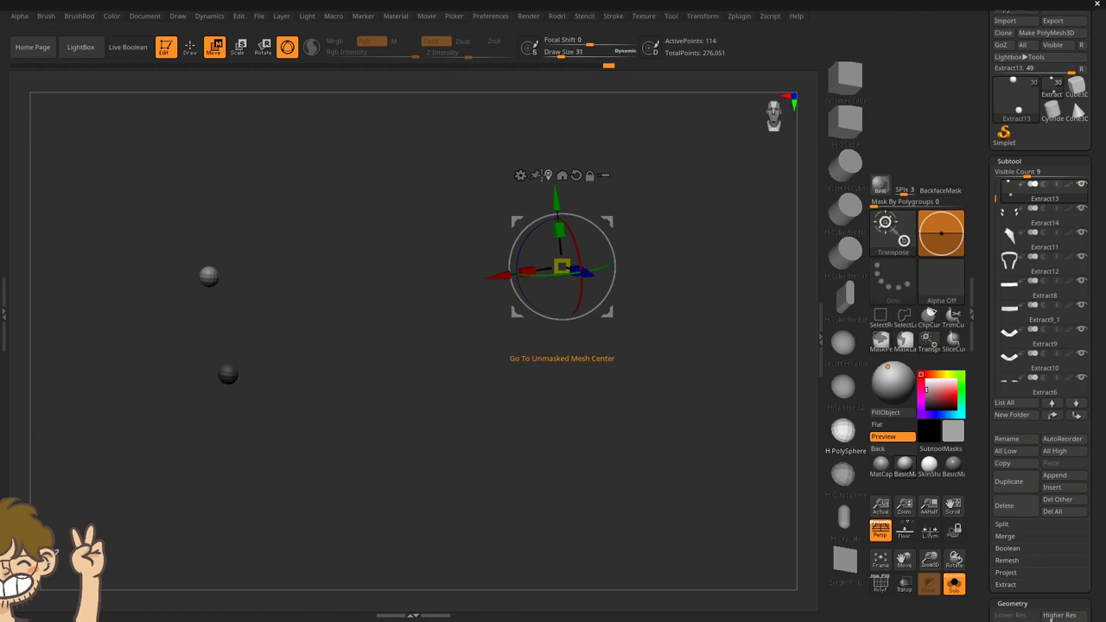
{"action": "mouse_move", "coordinate": [597, 324]}
{"action": "left_mouse_down"}
{"action": "mouse_move", "coordinate": [651, 488]}
{"action": "mouse_move", "coordinate": [286, 287]}
{"action": "left_mouse_up"}
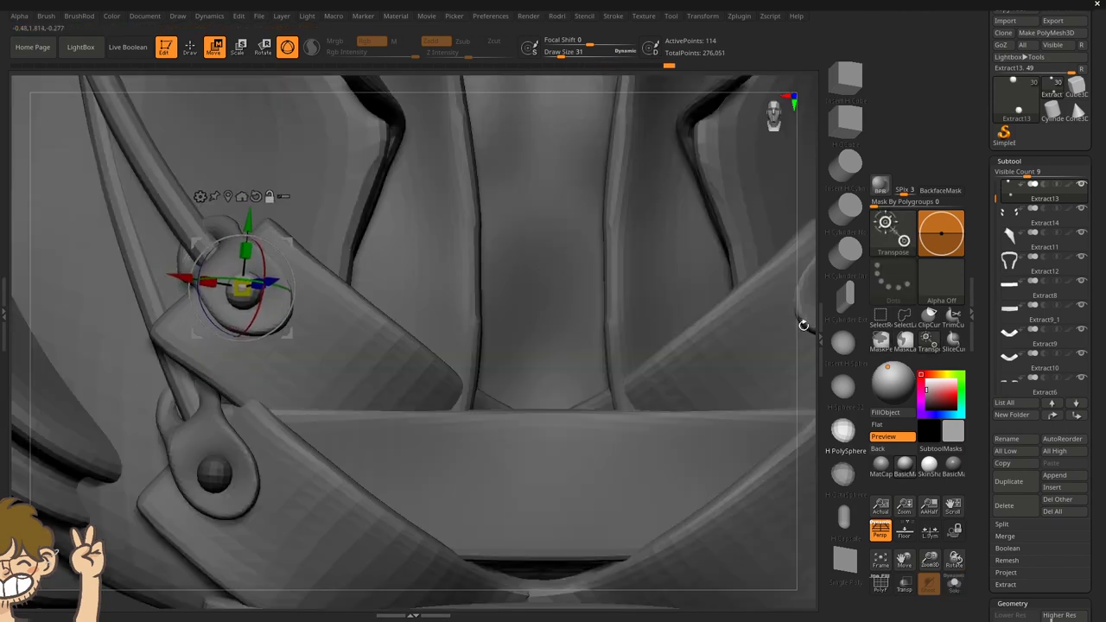
{"action": "left_click_drag", "start_coordinate": [803, 324], "coordinate": [259, 290]}
{"action": "key", "text": "space"}
Pick the Move brush, make the head active in a close side view, and set brush size to about 83.
{"action": "key", "text": "b"}
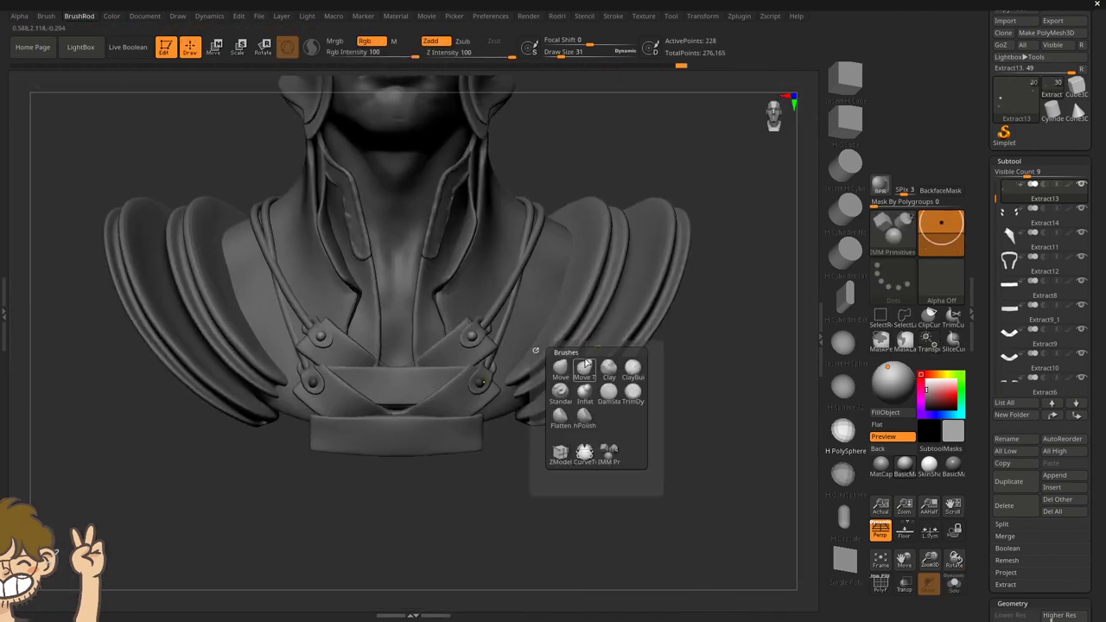
{"action": "left_click", "coordinate": [585, 364]}
{"action": "mouse_move", "coordinate": [470, 316]}
{"action": "left_mouse_down"}
{"action": "mouse_move", "coordinate": [518, 444]}
{"action": "mouse_move", "coordinate": [456, 328]}
{"action": "mouse_move", "coordinate": [584, 288]}
{"action": "mouse_move", "coordinate": [556, 333]}
{"action": "mouse_move", "coordinate": [519, 346]}
{"action": "mouse_move", "coordinate": [469, 395]}
{"action": "mouse_move", "coordinate": [570, 369]}
{"action": "mouse_move", "coordinate": [542, 358]}
{"action": "left_mouse_up"}
{"action": "left_click", "coordinate": [571, 370], "text": "alt"}
{"action": "left_click", "coordinate": [542, 358], "text": "alt"}
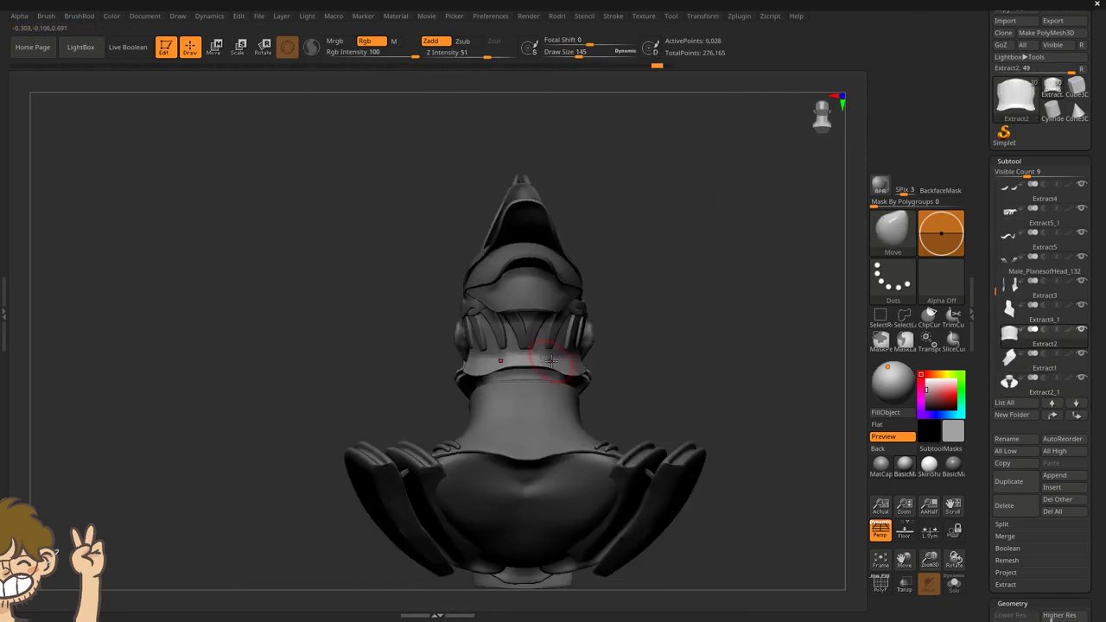
{"action": "mouse_move", "coordinate": [683, 354]}
{"action": "left_mouse_down"}
{"action": "mouse_move", "coordinate": [672, 306]}
{"action": "mouse_move", "coordinate": [548, 363]}
{"action": "left_mouse_up"}
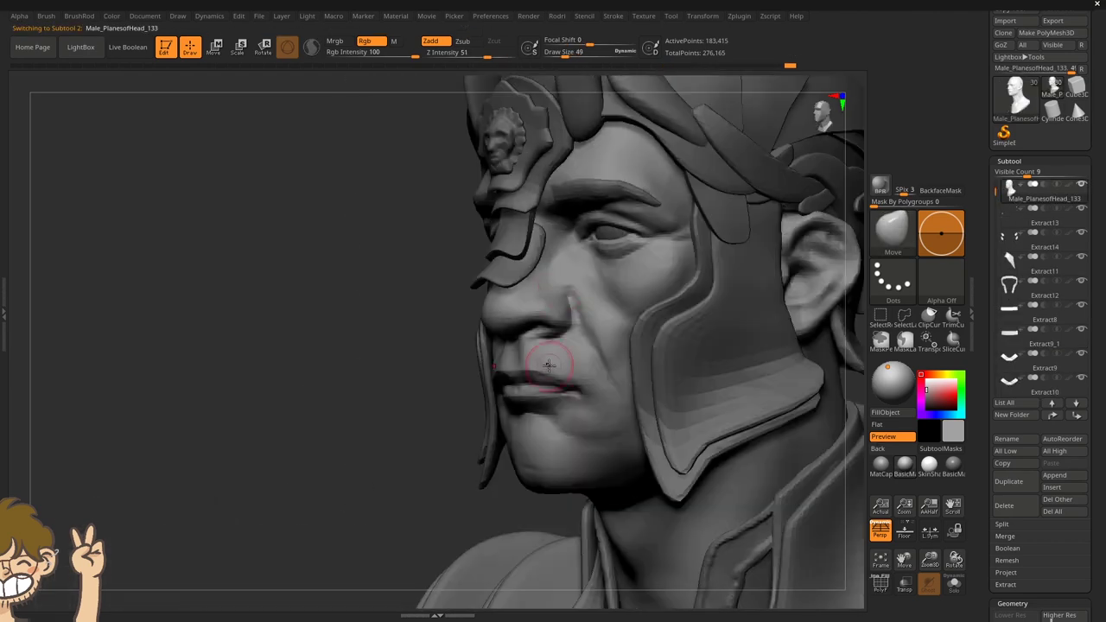
{"action": "left_click", "coordinate": [548, 363], "text": "alt"}
{"action": "key", "text": "s"}
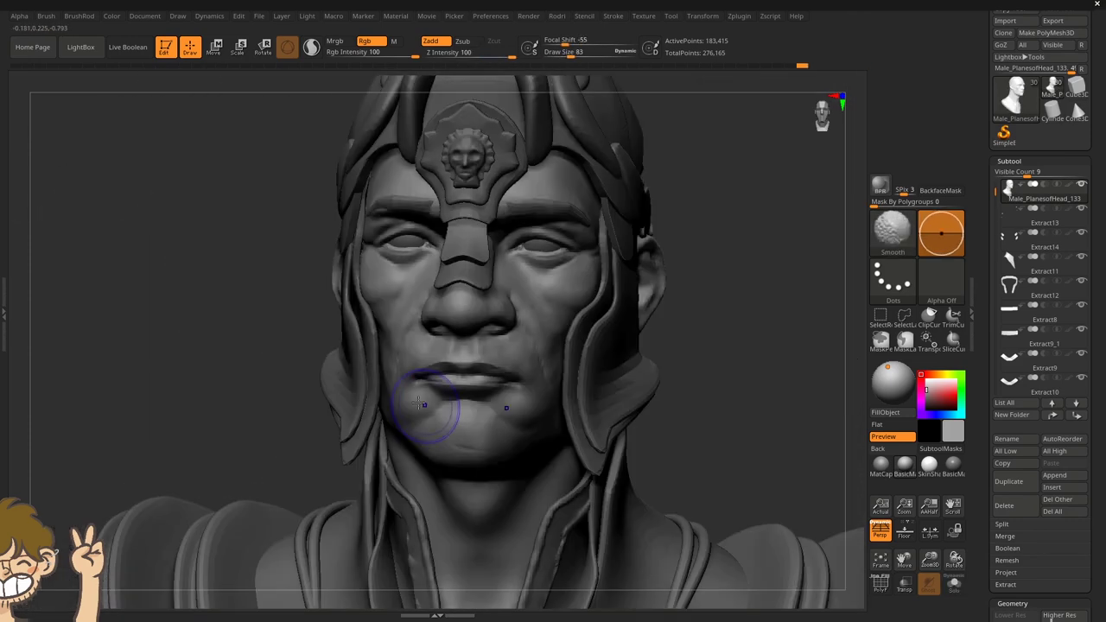
{"action": "left_click_drag", "start_coordinate": [432, 482], "coordinate": [437, 470]}
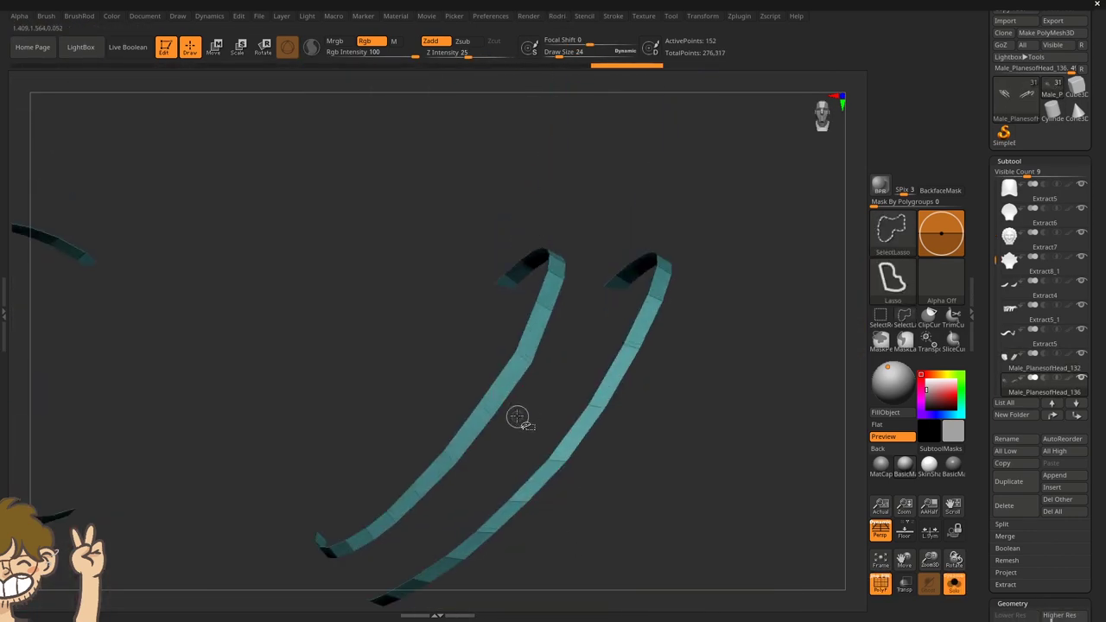
Shape the strips into shoulder fins with ZModeler, then choose the Inflate brush.
{"action": "left_click", "coordinate": [482, 522]}
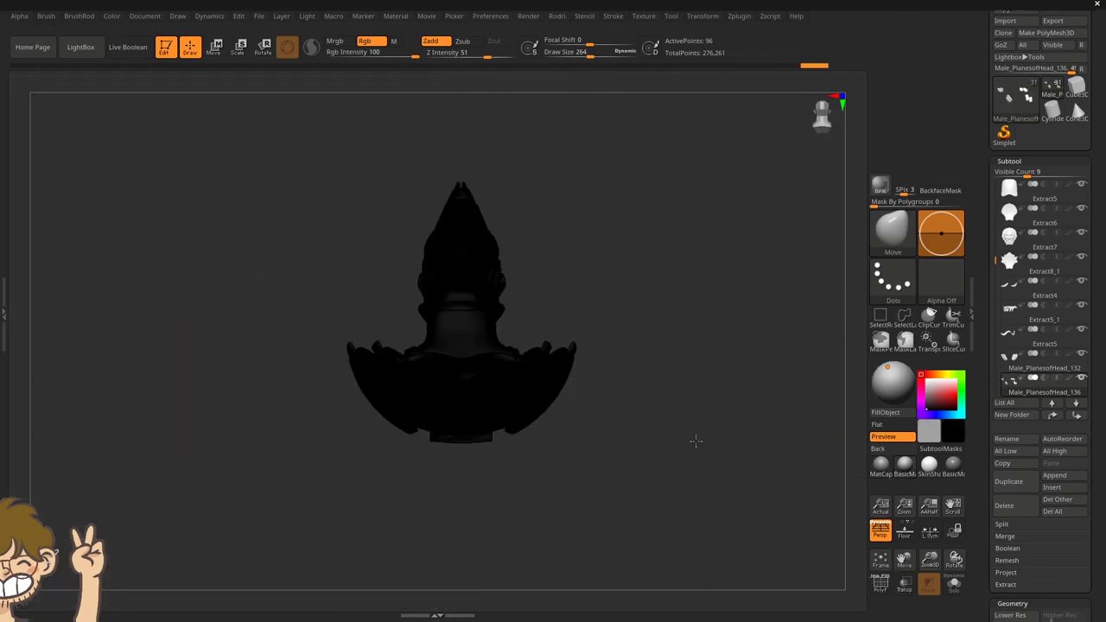
{"action": "left_click_drag", "start_coordinate": [696, 441], "coordinate": [696, 420]}
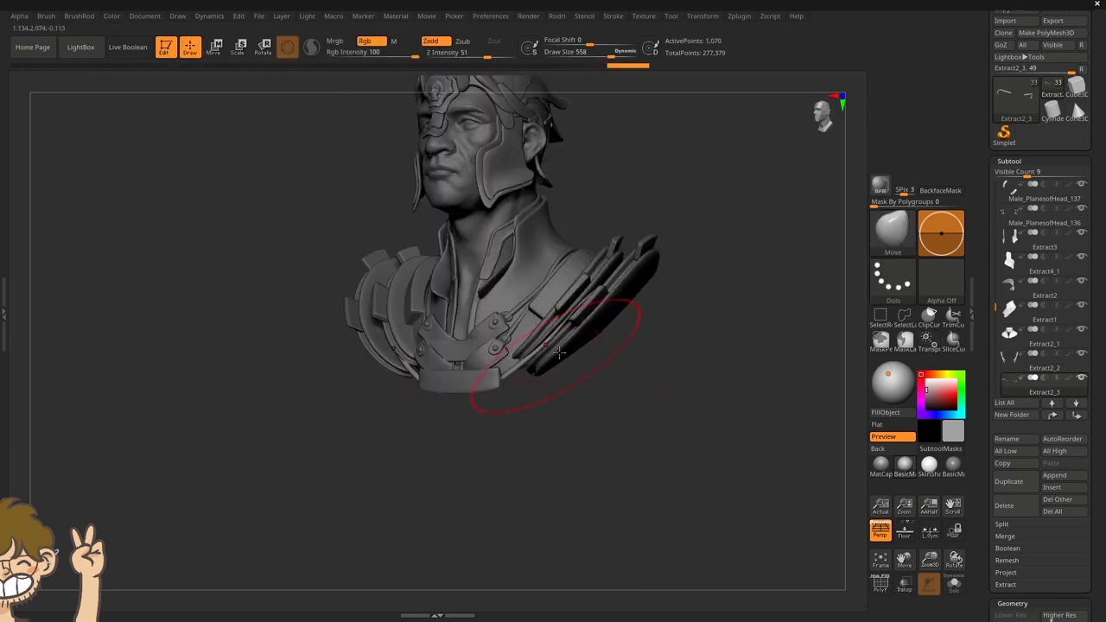
{"action": "left_click_drag", "start_coordinate": [665, 257], "coordinate": [581, 320]}
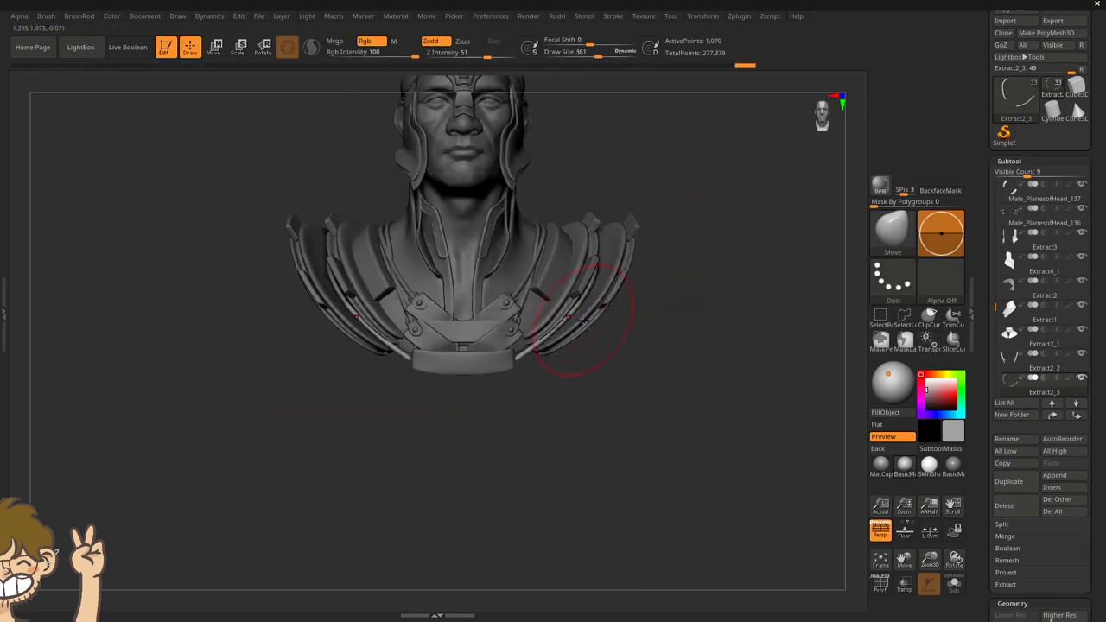
{"action": "left_click", "coordinate": [528, 360]}
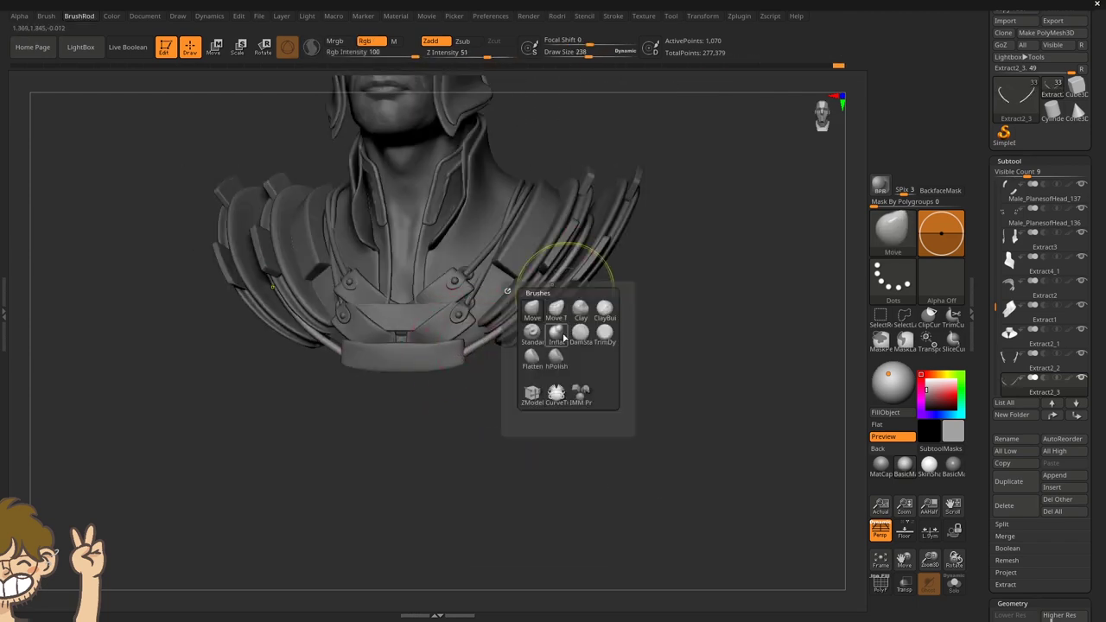
{"action": "left_click", "coordinate": [557, 334]}
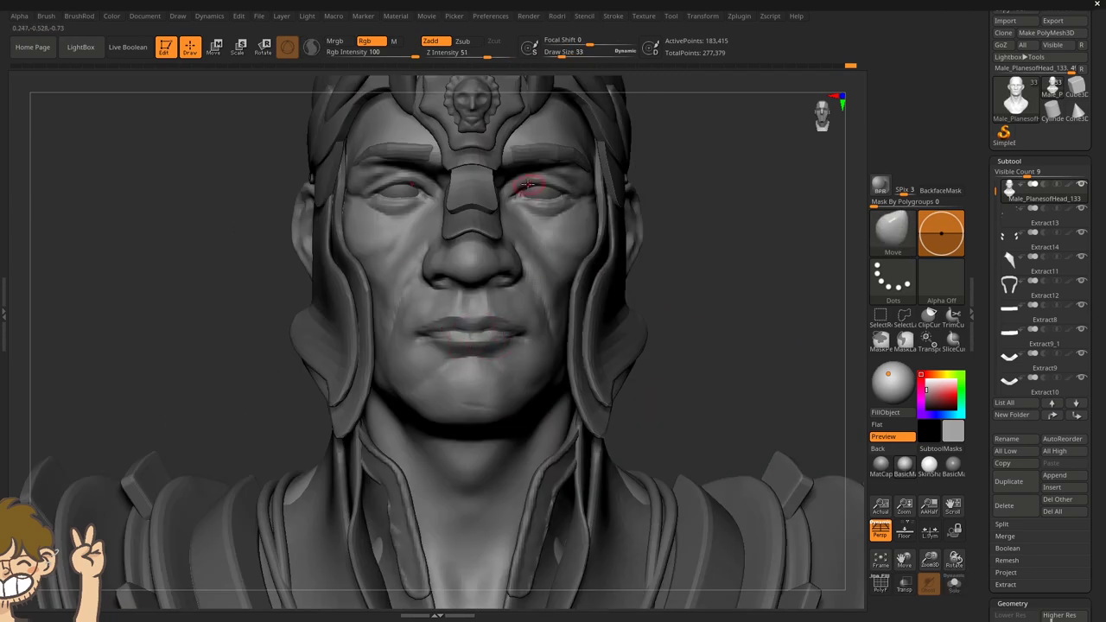
Frame the bust and orbit to a frontal close-up of the face, selecting the eyeballs and head.
{"action": "key", "text": "f"}
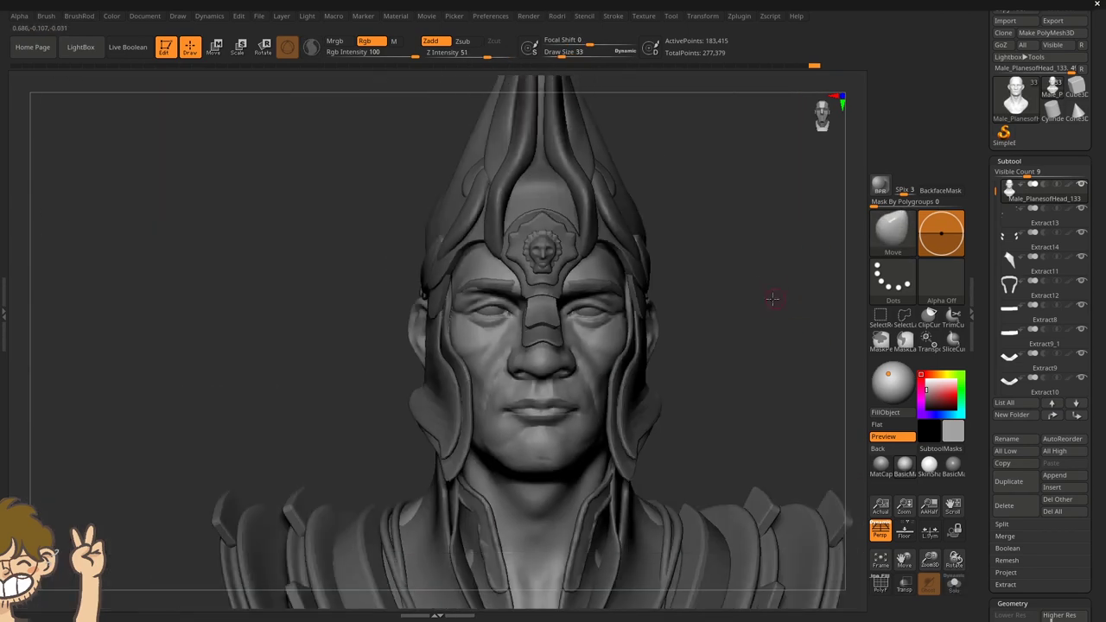
{"action": "scroll", "coordinate": [774, 301], "scroll_direction": "up", "scroll_amount": 3}
{"action": "mouse_move", "coordinate": [773, 302]}
{"action": "left_mouse_down"}
{"action": "mouse_move", "coordinate": [819, 295]}
{"action": "mouse_move", "coordinate": [691, 234]}
{"action": "mouse_move", "coordinate": [608, 268]}
{"action": "mouse_move", "coordinate": [482, 198]}
{"action": "left_mouse_up"}
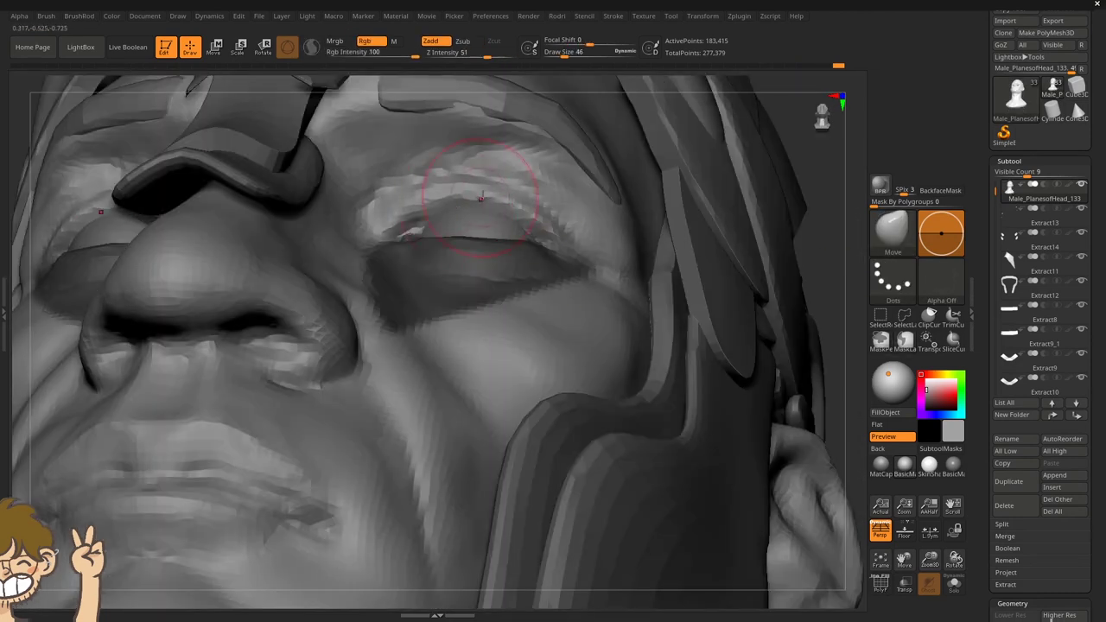
{"action": "left_click_drag", "start_coordinate": [700, 273], "coordinate": [396, 237]}
{"action": "mouse_move", "coordinate": [781, 221]}
{"action": "left_mouse_down"}
{"action": "mouse_move", "coordinate": [579, 198]}
{"action": "mouse_move", "coordinate": [647, 239]}
{"action": "left_mouse_up"}
{"action": "left_click", "coordinate": [500, 238], "text": "alt"}
{"action": "left_click_drag", "start_coordinate": [500, 238], "coordinate": [495, 227]}
{"action": "left_click", "coordinate": [496, 227], "text": "alt"}
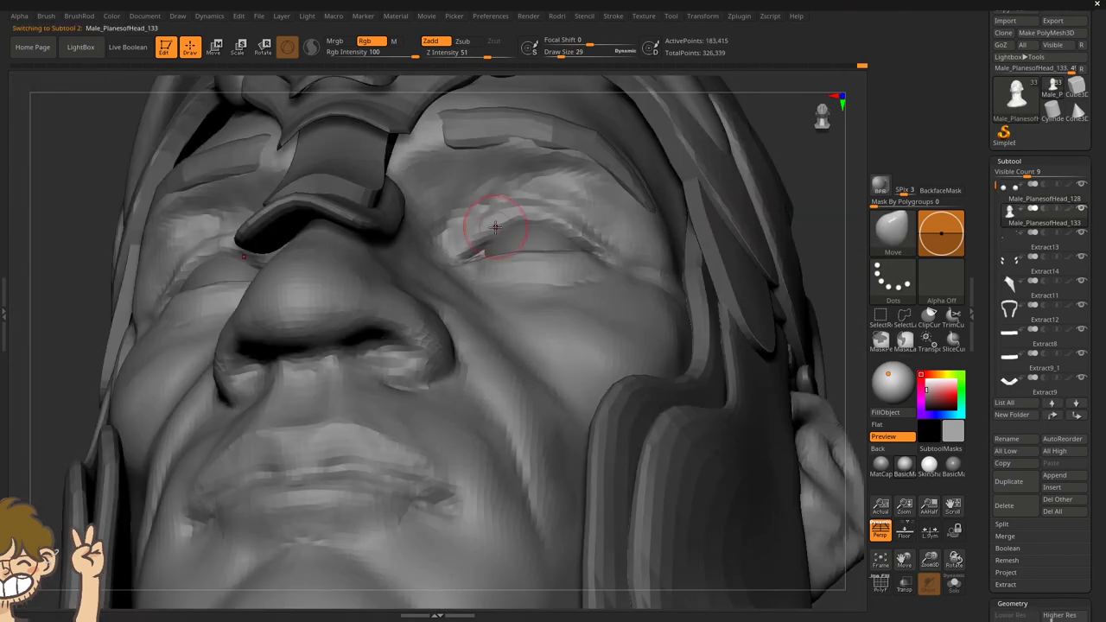
{"action": "mouse_move", "coordinate": [825, 186]}
{"action": "left_mouse_down"}
{"action": "mouse_move", "coordinate": [469, 247]}
{"action": "mouse_move", "coordinate": [531, 239]}
{"action": "left_mouse_up"}
Pick the Clay brush, solo the eyeballs, and rescale them with the Transpose gizmo to fit the sockets.
{"action": "left_click", "coordinate": [527, 235], "text": "alt"}
{"action": "key", "text": "b"}
{"action": "key", "text": "c"}
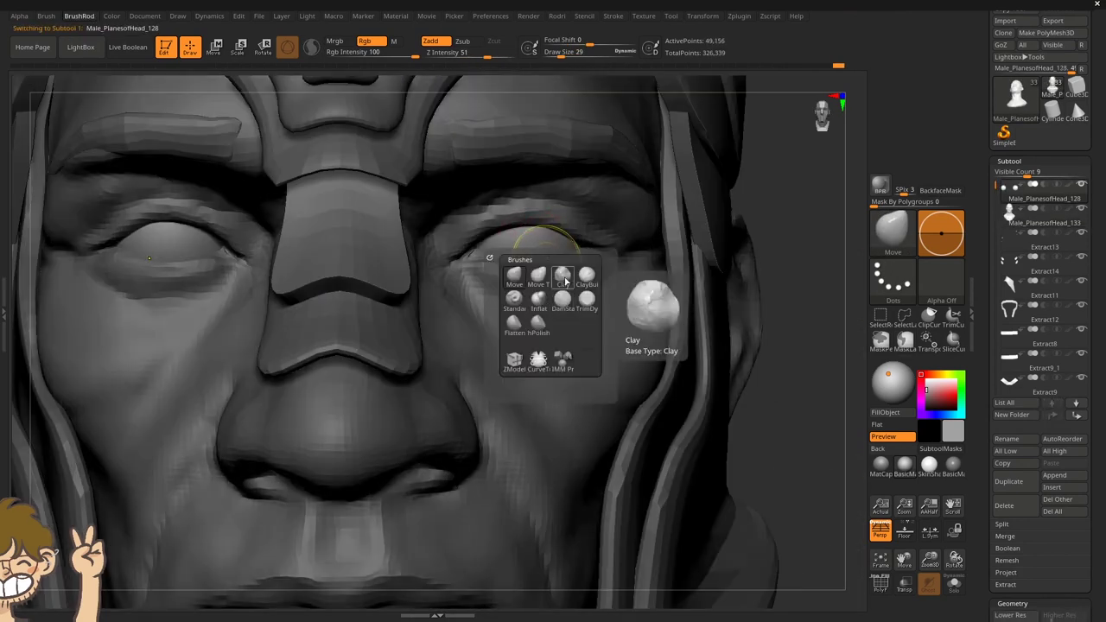
{"action": "key", "text": "l"}
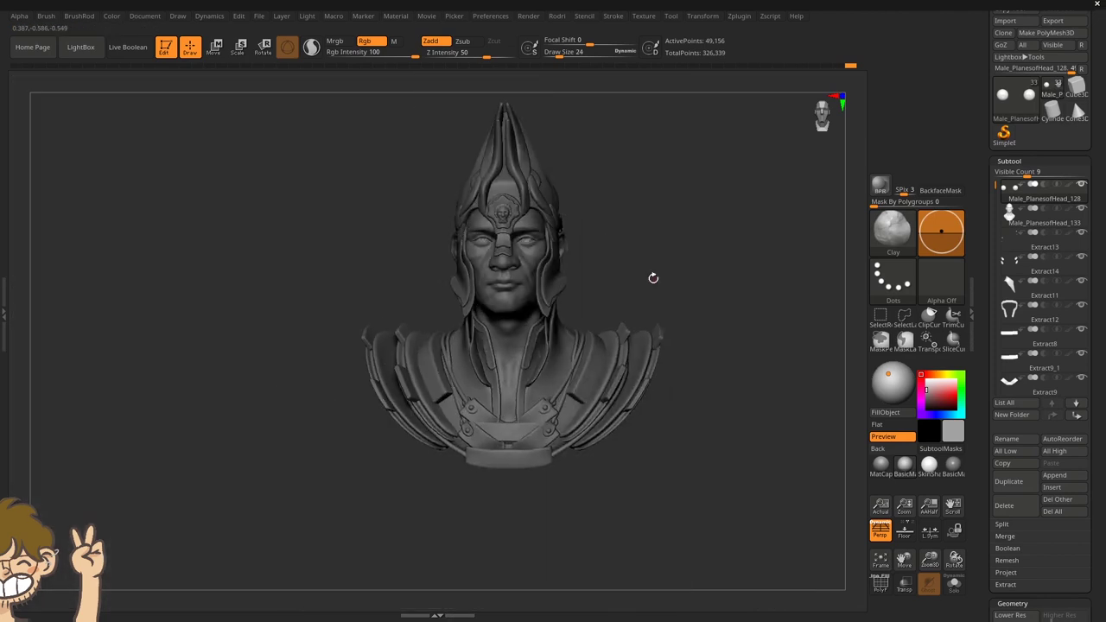
{"action": "key", "text": "ctrl+shift+s"}
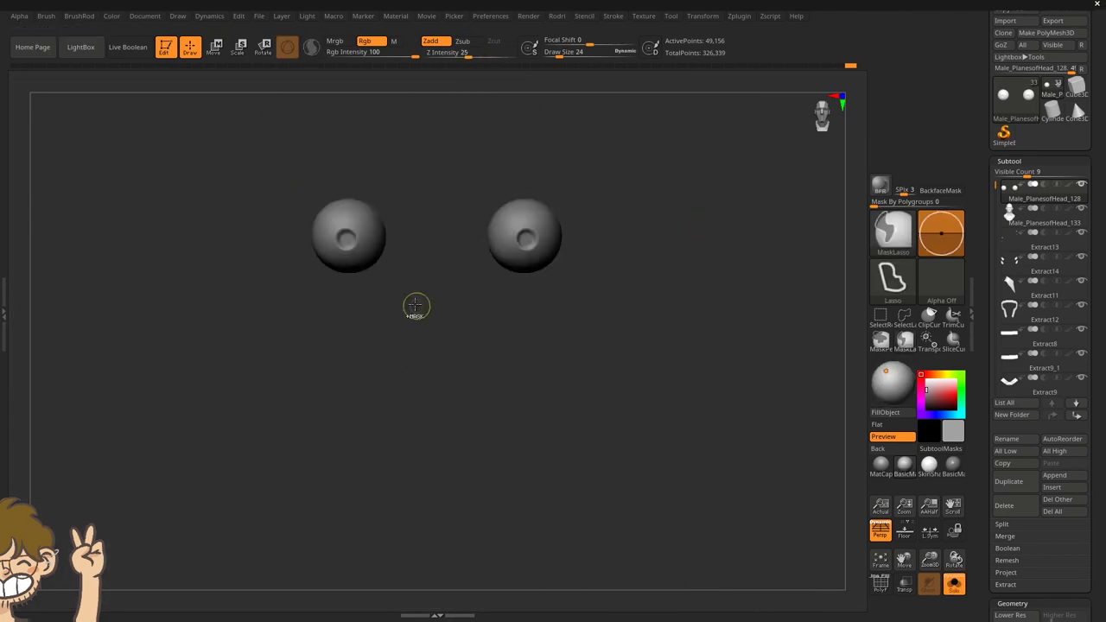
{"action": "key", "text": "ctrl+shift+s"}
{"action": "key", "text": "r"}
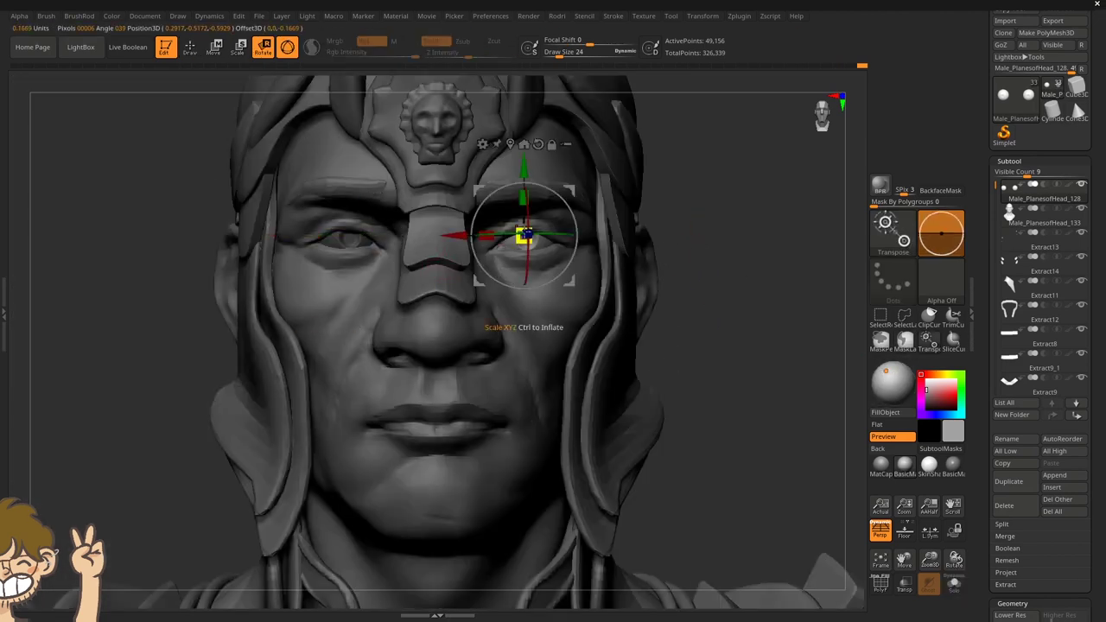
{"action": "key", "text": "q"}
Select the forehead ornament and shrink the brush for carving its small face's eyes.
{"action": "key", "text": "b"}
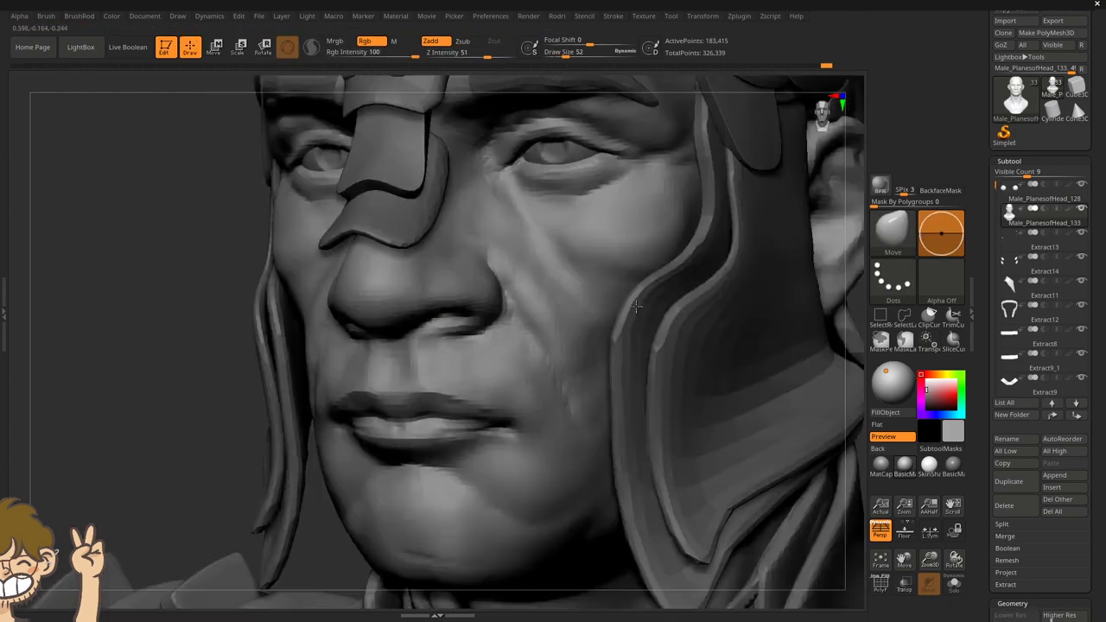
{"action": "left_click", "coordinate": [534, 307], "text": "alt"}
{"action": "key", "text": "s"}
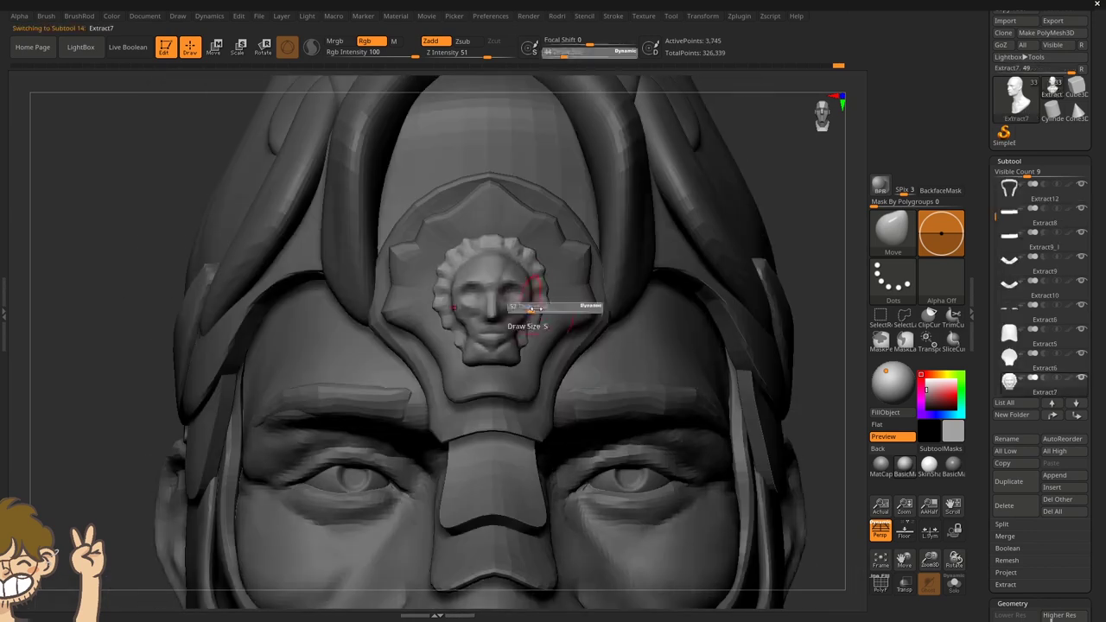
{"action": "right_click_drag", "start_coordinate": [503, 329], "coordinate": [513, 301]}
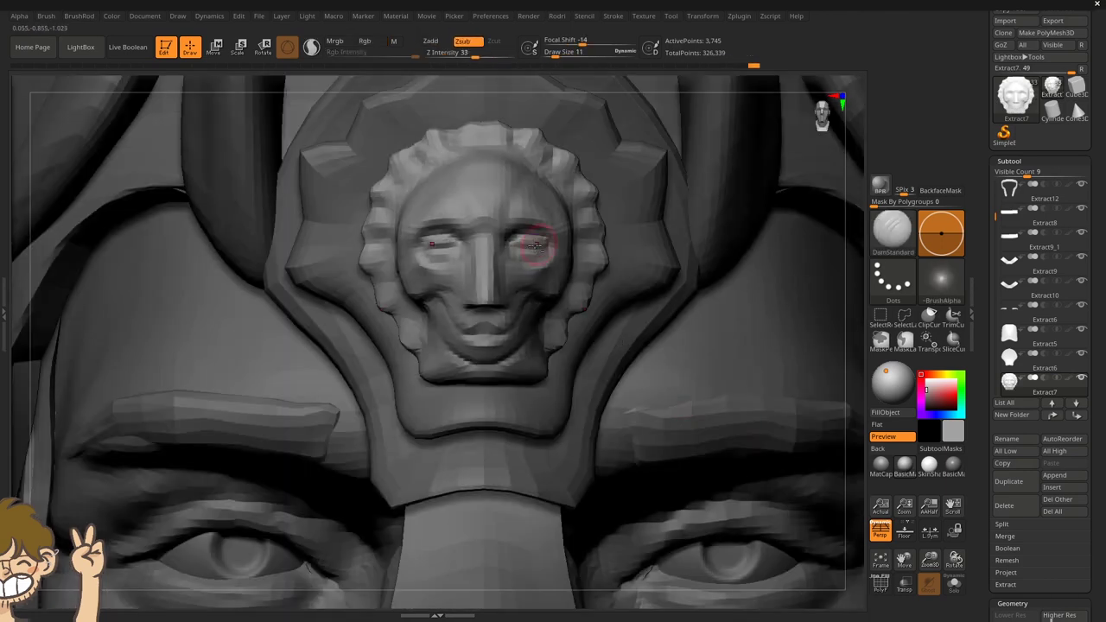
Turn on PolyF to show polygroup colours on the shoulder armor pieces, viewed from the front.
{"action": "key", "text": "b"}
{"action": "key", "text": "m"}
{"action": "key", "text": "v"}
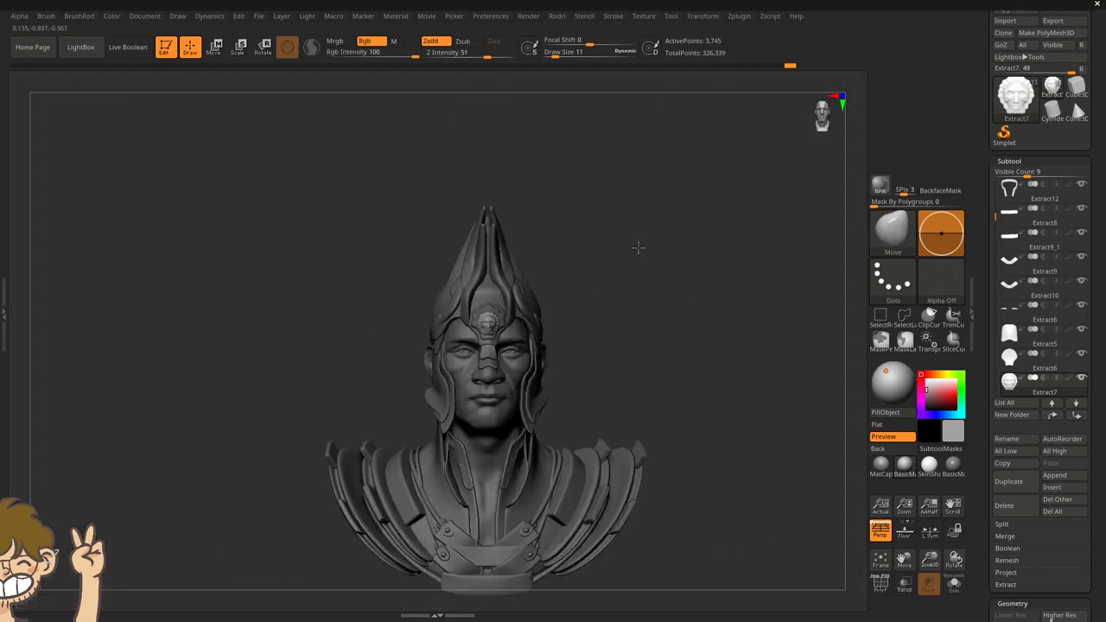
{"action": "left_click_drag", "start_coordinate": [640, 248], "coordinate": [662, 358]}
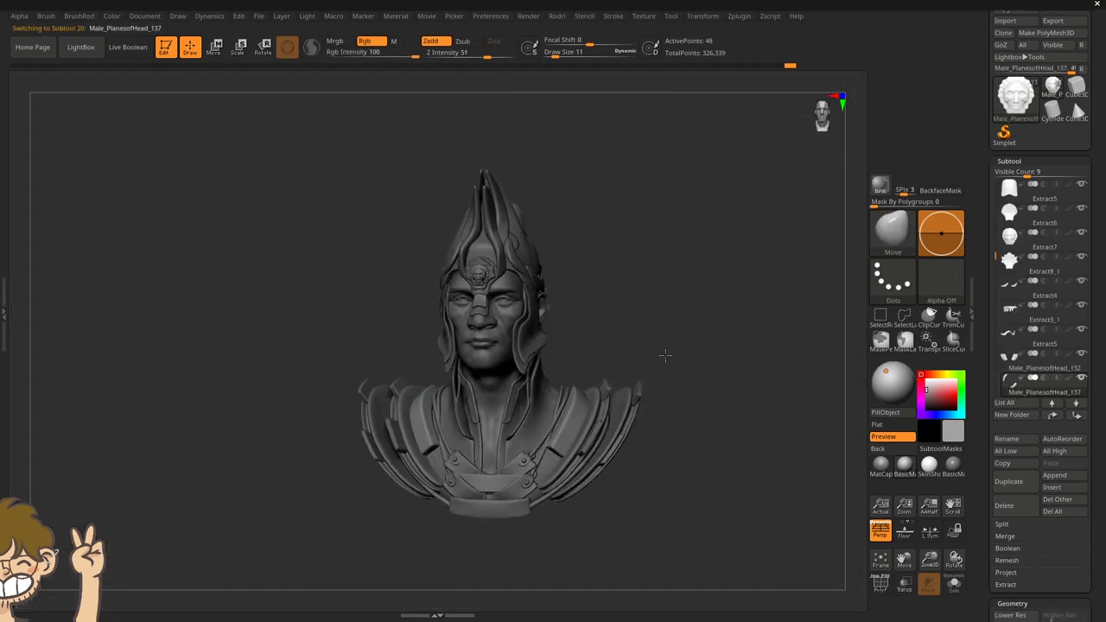
{"action": "left_click", "coordinate": [550, 346], "text": "alt"}
{"action": "left_click_drag", "start_coordinate": [304, 424], "coordinate": [320, 407]}
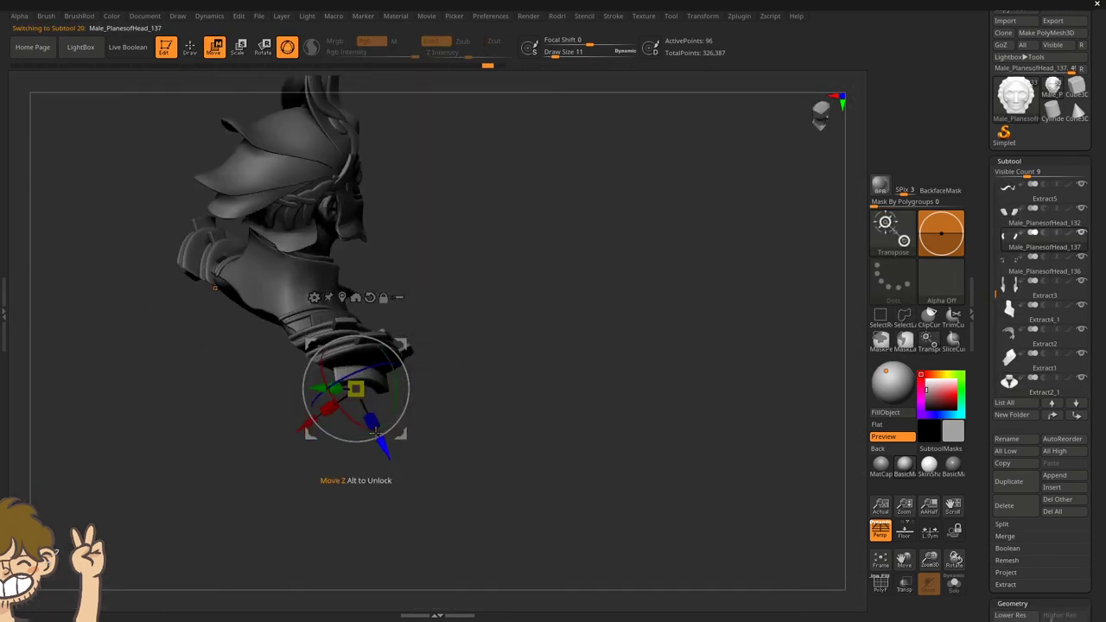
{"action": "left_click", "coordinate": [954, 583]}
{"action": "key", "text": "shift+f"}
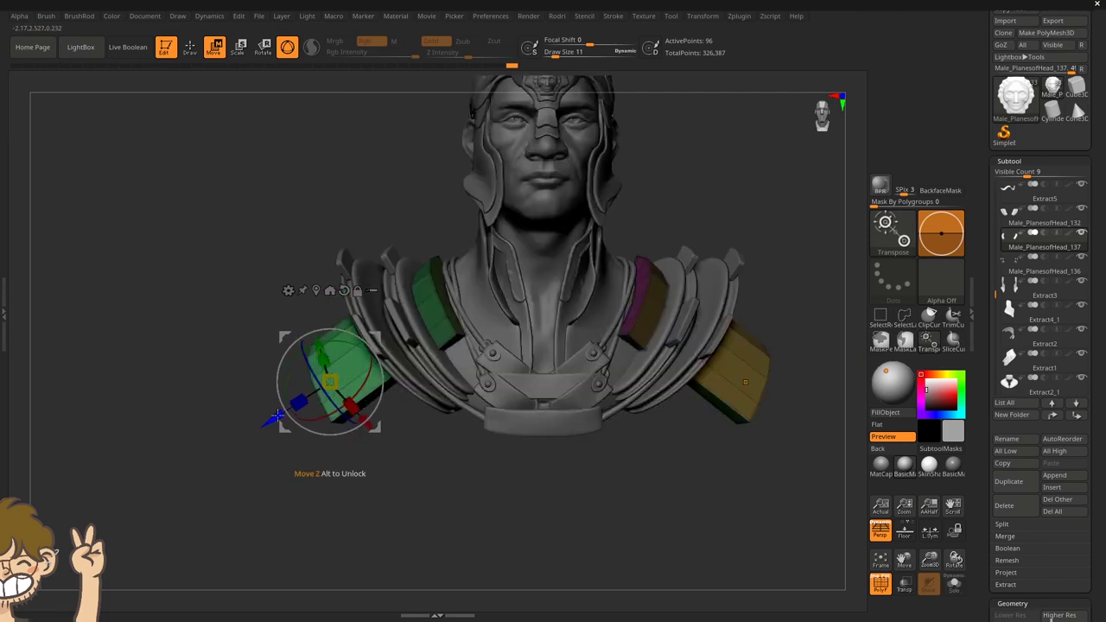
Reshape the yellow shoulder plate with the Move brush, then hide polygroups and select the head.
{"action": "key", "text": "b"}
{"action": "left_click", "coordinate": [469, 389]}
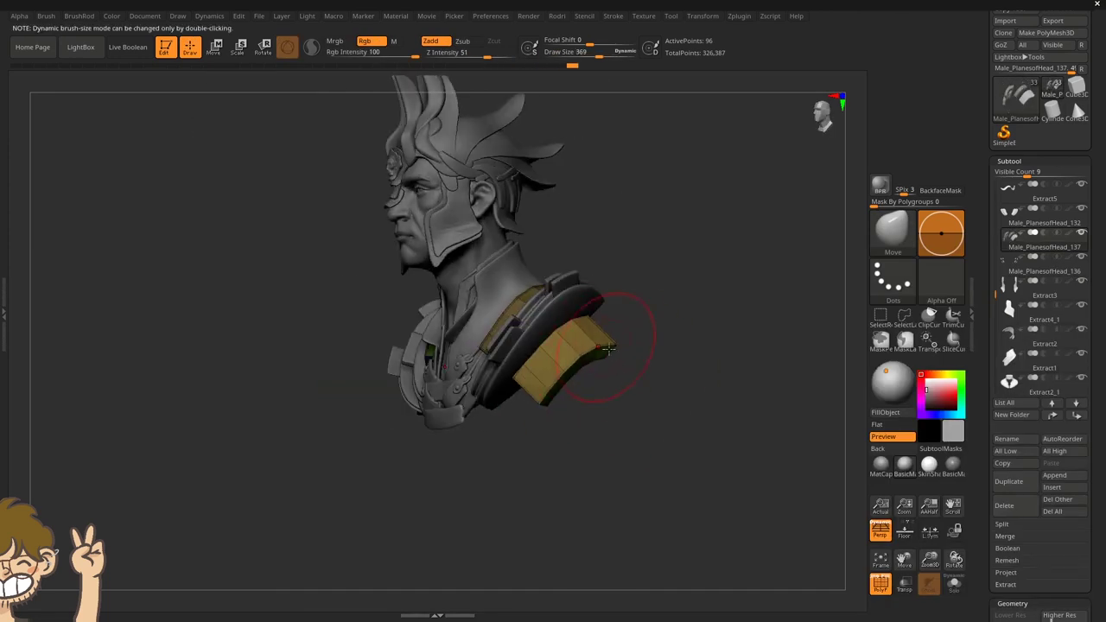
{"action": "left_click_drag", "start_coordinate": [593, 333], "coordinate": [130, 104]}
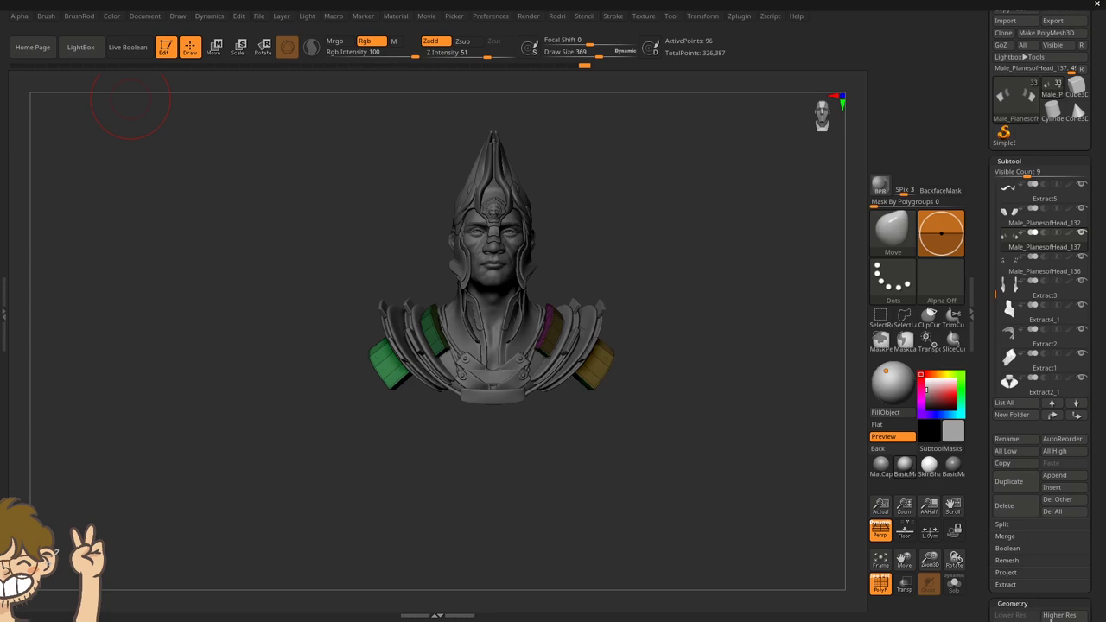
{"action": "mouse_move", "coordinate": [706, 268]}
{"action": "left_mouse_down"}
{"action": "mouse_move", "coordinate": [628, 379]}
{"action": "mouse_move", "coordinate": [661, 368]}
{"action": "mouse_move", "coordinate": [608, 267]}
{"action": "left_mouse_up"}
{"action": "key", "text": "shift+f"}
{"action": "left_click", "coordinate": [608, 267], "text": "alt"}
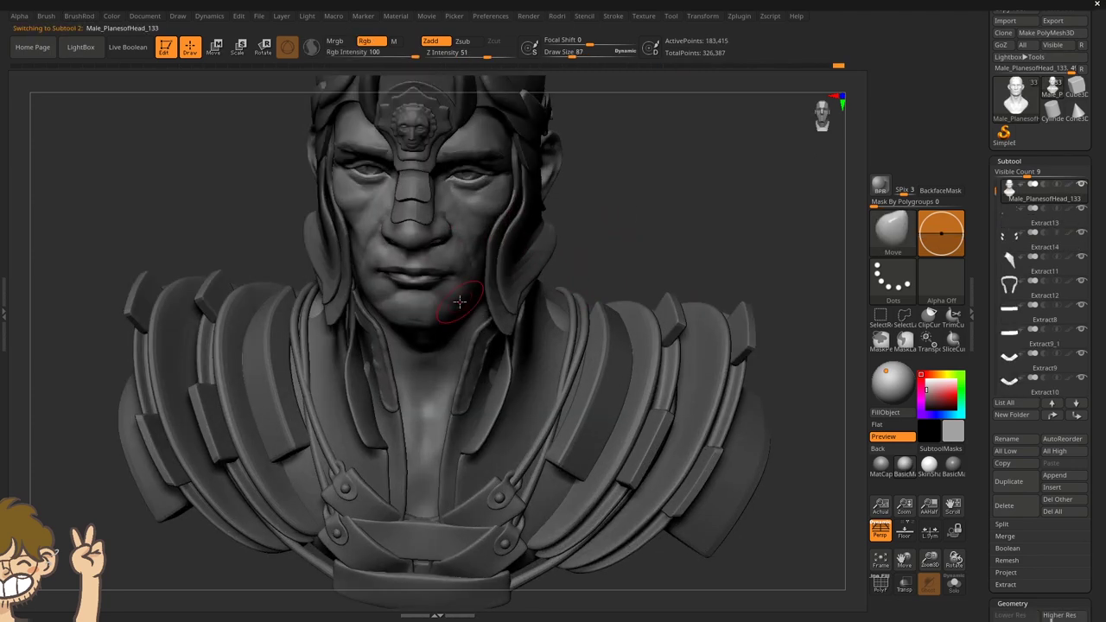
Isolate the head and switch to the Clay brush to refine the ear.
{"action": "key", "text": "shift+alt+s"}
{"action": "mouse_move", "coordinate": [446, 301]}
{"action": "left_mouse_down"}
{"action": "mouse_move", "coordinate": [506, 375]}
{"action": "mouse_move", "coordinate": [489, 386]}
{"action": "left_mouse_up"}
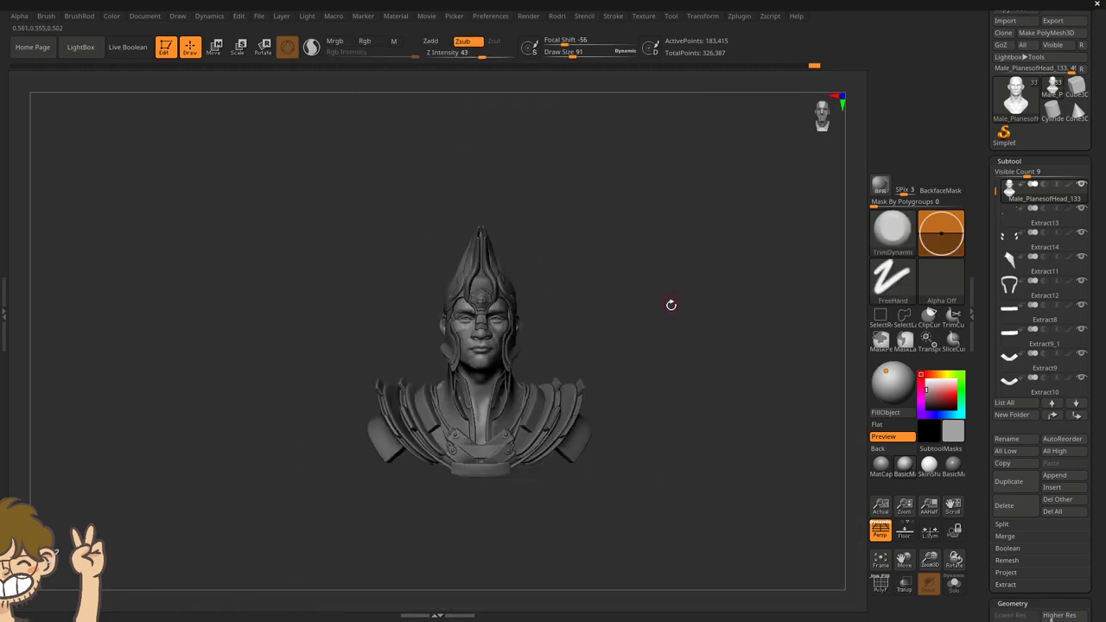
{"action": "key", "text": "b"}
{"action": "key", "text": "c"}
{"action": "key", "text": "l"}
{"action": "key", "text": "shift+alt+s"}
{"action": "mouse_move", "coordinate": [669, 304]}
{"action": "left_mouse_down"}
{"action": "mouse_move", "coordinate": [647, 337]}
{"action": "mouse_move", "coordinate": [507, 369]}
{"action": "mouse_move", "coordinate": [469, 309]}
{"action": "mouse_move", "coordinate": [518, 329]}
{"action": "mouse_move", "coordinate": [603, 314]}
{"action": "mouse_move", "coordinate": [556, 258]}
{"action": "left_mouse_up"}
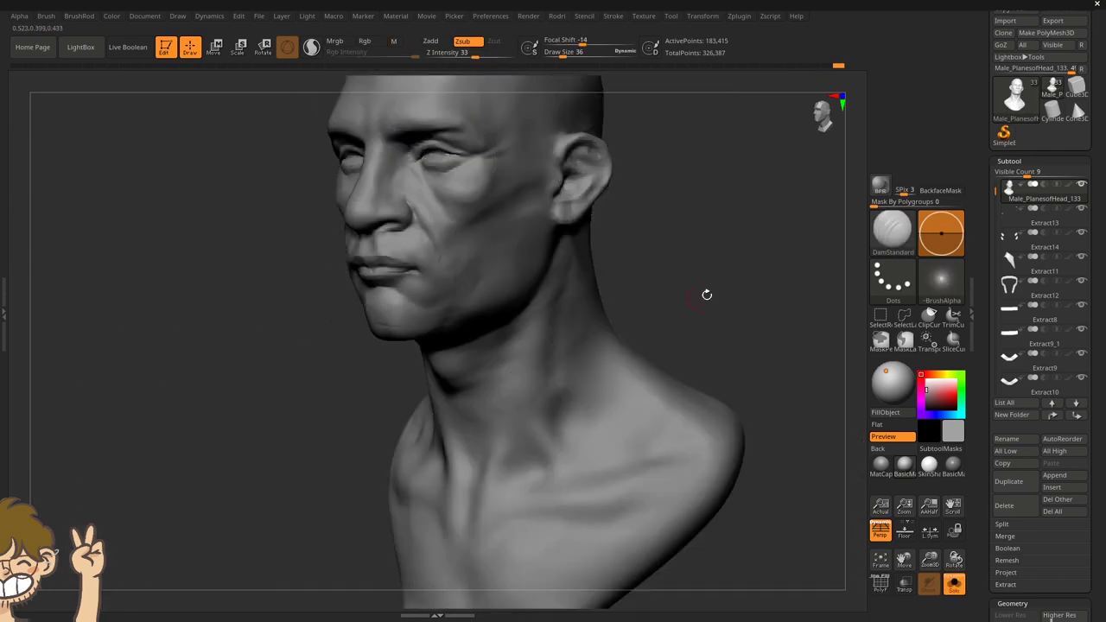
Switch to the Standard brush and resize it to carve forehead and brow creases.
{"action": "mouse_move", "coordinate": [706, 294]}
{"action": "left_mouse_down"}
{"action": "mouse_move", "coordinate": [543, 299]}
{"action": "mouse_move", "coordinate": [516, 205]}
{"action": "left_mouse_up"}
{"action": "key", "text": "b"}
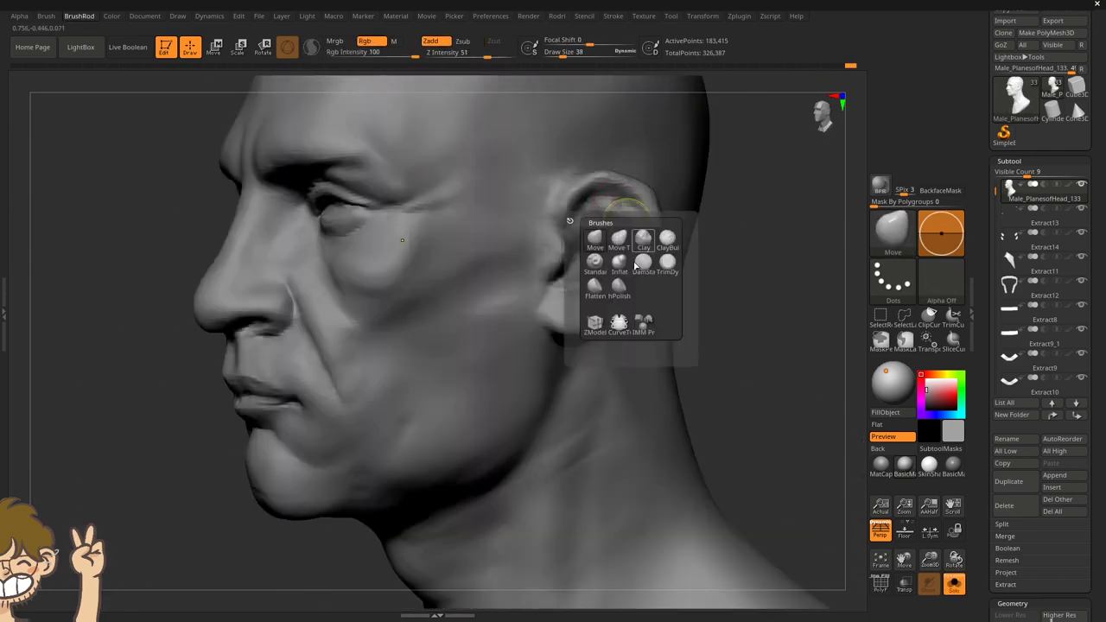
{"action": "key", "text": "s"}
{"action": "key", "text": "t"}
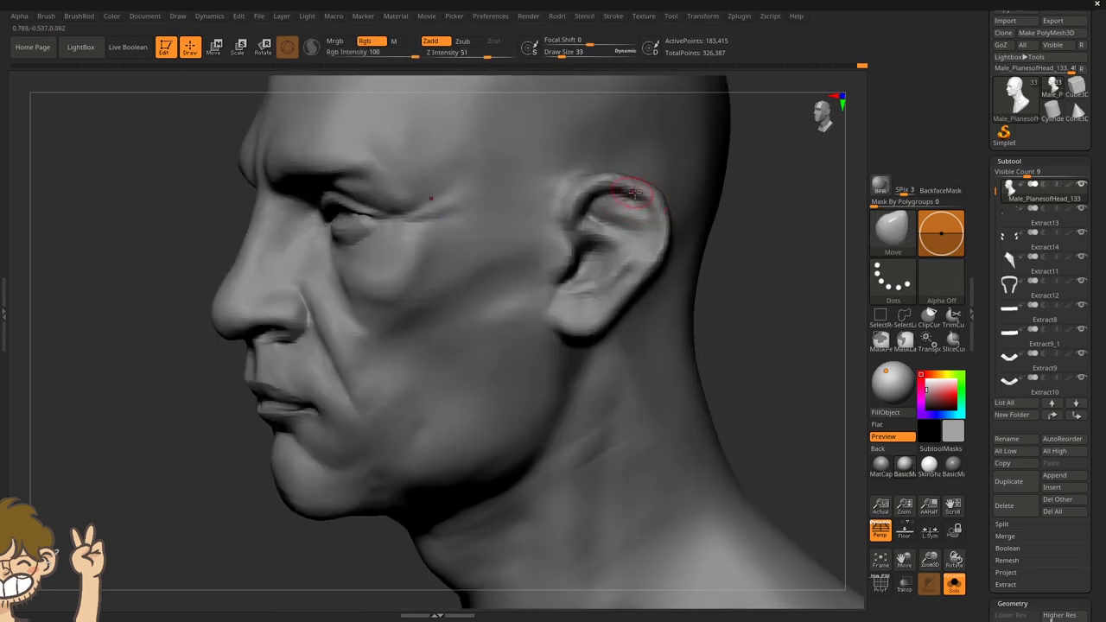
{"action": "key", "text": "s"}
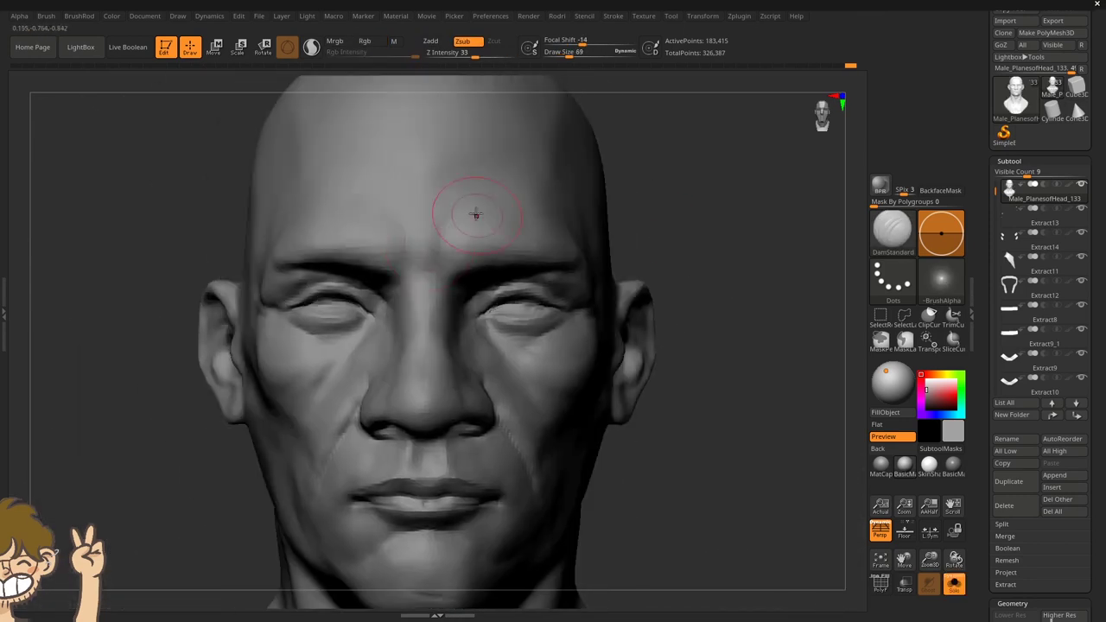
{"action": "right_click_drag", "start_coordinate": [475, 215], "coordinate": [451, 290]}
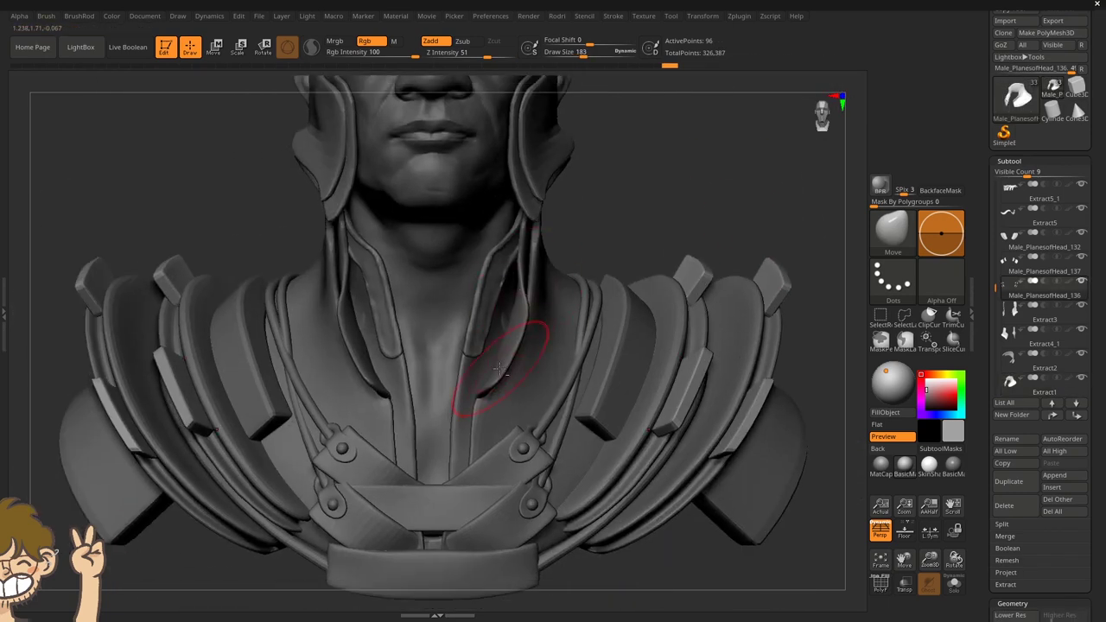
Select Extract1, pick the DamStandard brush, and isolate the bare head.
{"action": "left_click", "coordinate": [497, 350], "text": "alt"}
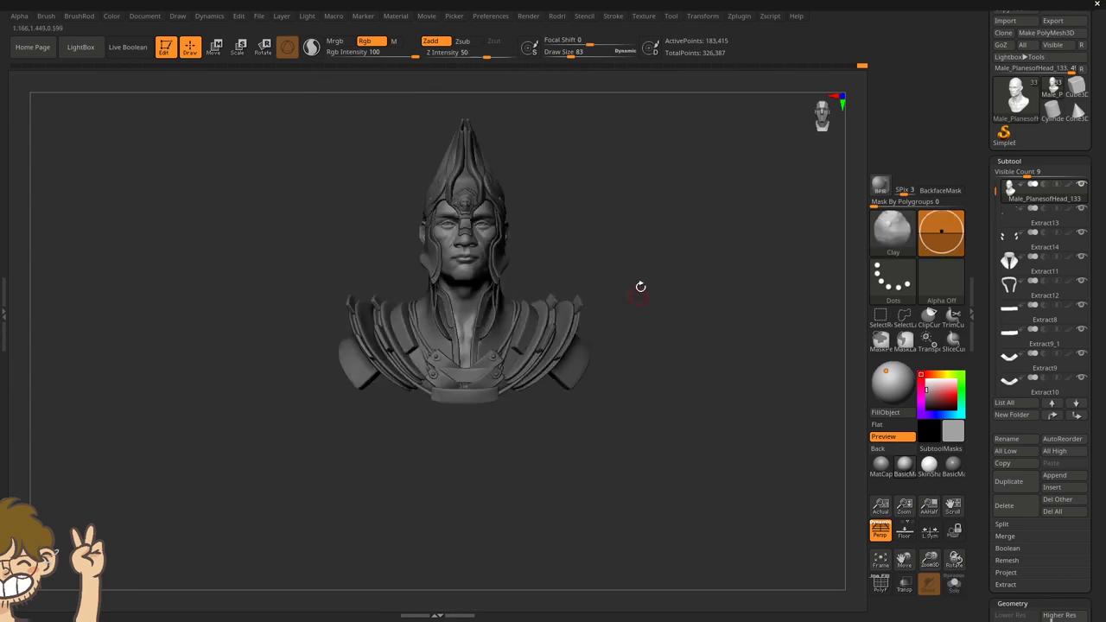
{"action": "key", "text": "b"}
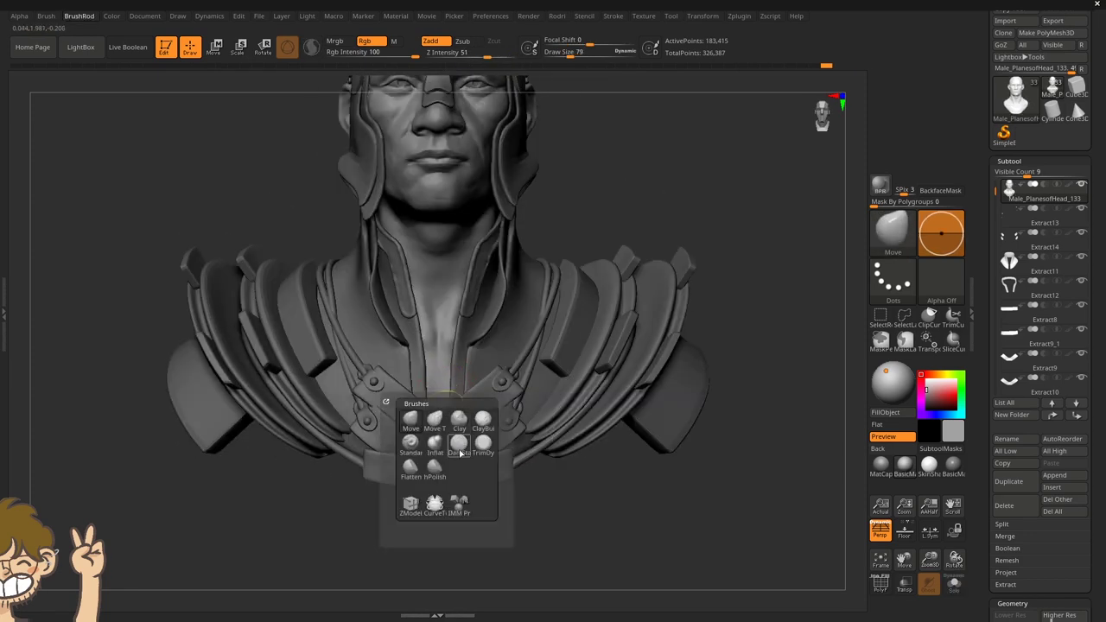
{"action": "key", "text": "d"}
{"action": "key", "text": "s"}
{"action": "key", "text": "shift+ctrl+s"}
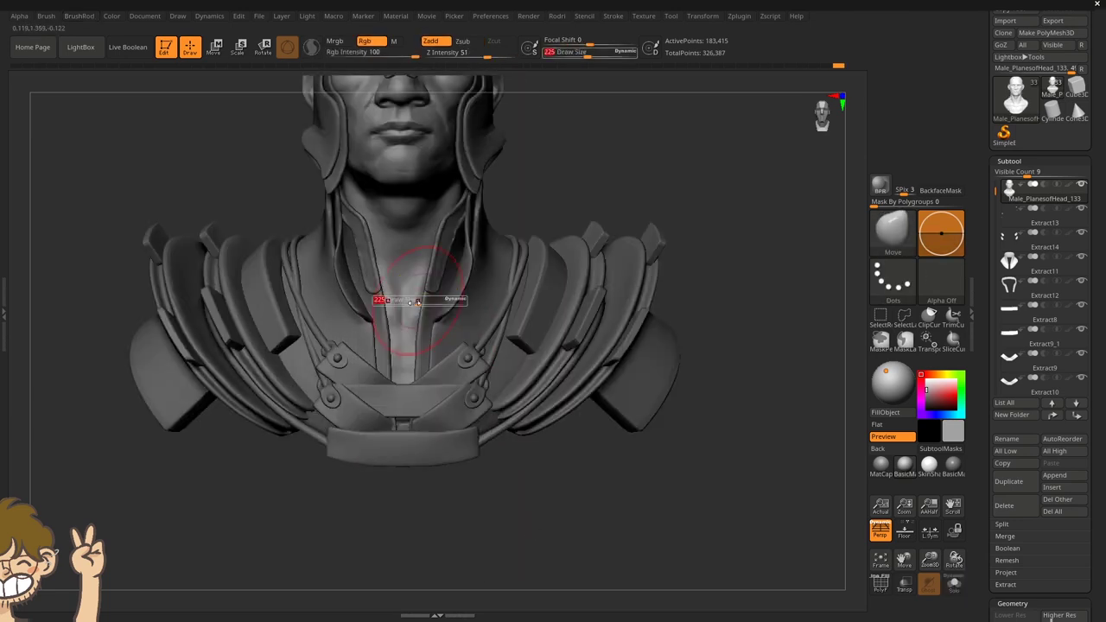
{"action": "mouse_move", "coordinate": [383, 296]}
{"action": "left_mouse_down"}
{"action": "mouse_move", "coordinate": [395, 254]}
{"action": "mouse_move", "coordinate": [620, 201]}
{"action": "mouse_move", "coordinate": [553, 224]}
{"action": "left_mouse_up"}
Smooth the neck and collarbone surface, checking the bust from the front and above.
{"action": "key", "text": "shift+ctrl+s"}
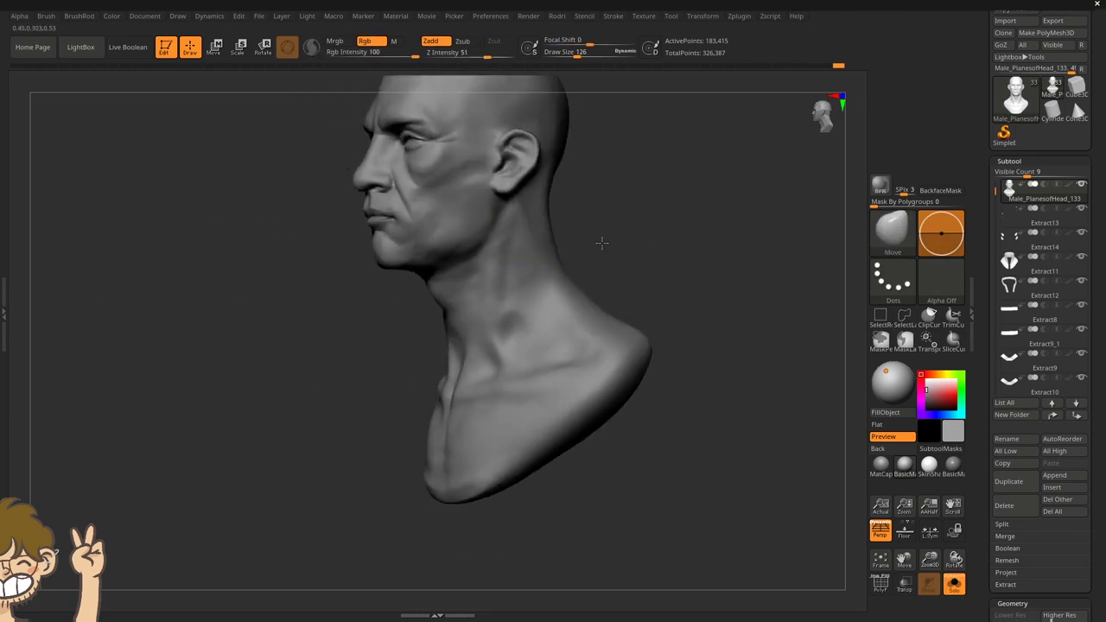
{"action": "left_click_drag", "start_coordinate": [605, 259], "coordinate": [482, 296]}
{"action": "mouse_move", "coordinate": [605, 294]}
{"action": "left_mouse_down"}
{"action": "mouse_move", "coordinate": [660, 311]}
{"action": "mouse_move", "coordinate": [648, 264]}
{"action": "mouse_move", "coordinate": [462, 323]}
{"action": "mouse_move", "coordinate": [526, 271]}
{"action": "mouse_move", "coordinate": [711, 280]}
{"action": "mouse_move", "coordinate": [669, 299]}
{"action": "mouse_move", "coordinate": [726, 208]}
{"action": "mouse_move", "coordinate": [565, 198]}
{"action": "mouse_move", "coordinate": [593, 326]}
{"action": "mouse_move", "coordinate": [474, 259]}
{"action": "mouse_move", "coordinate": [469, 234]}
{"action": "mouse_move", "coordinate": [432, 271]}
{"action": "mouse_move", "coordinate": [488, 275]}
{"action": "left_mouse_up"}
{"action": "mouse_move", "coordinate": [387, 293]}
{"action": "left_mouse_down"}
{"action": "mouse_move", "coordinate": [370, 259]}
{"action": "mouse_move", "coordinate": [530, 247]}
{"action": "mouse_move", "coordinate": [556, 279]}
{"action": "mouse_move", "coordinate": [493, 266]}
{"action": "mouse_move", "coordinate": [709, 285]}
{"action": "mouse_move", "coordinate": [627, 306]}
{"action": "mouse_move", "coordinate": [519, 217]}
{"action": "left_mouse_up"}
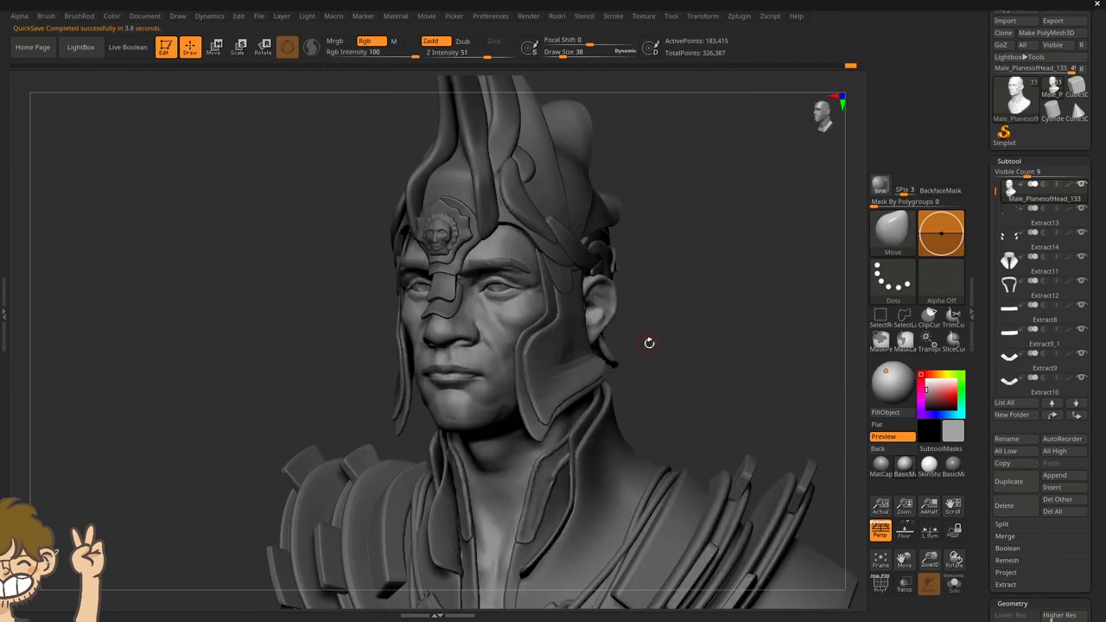
{"action": "left_click_drag", "start_coordinate": [649, 343], "coordinate": [660, 343]}
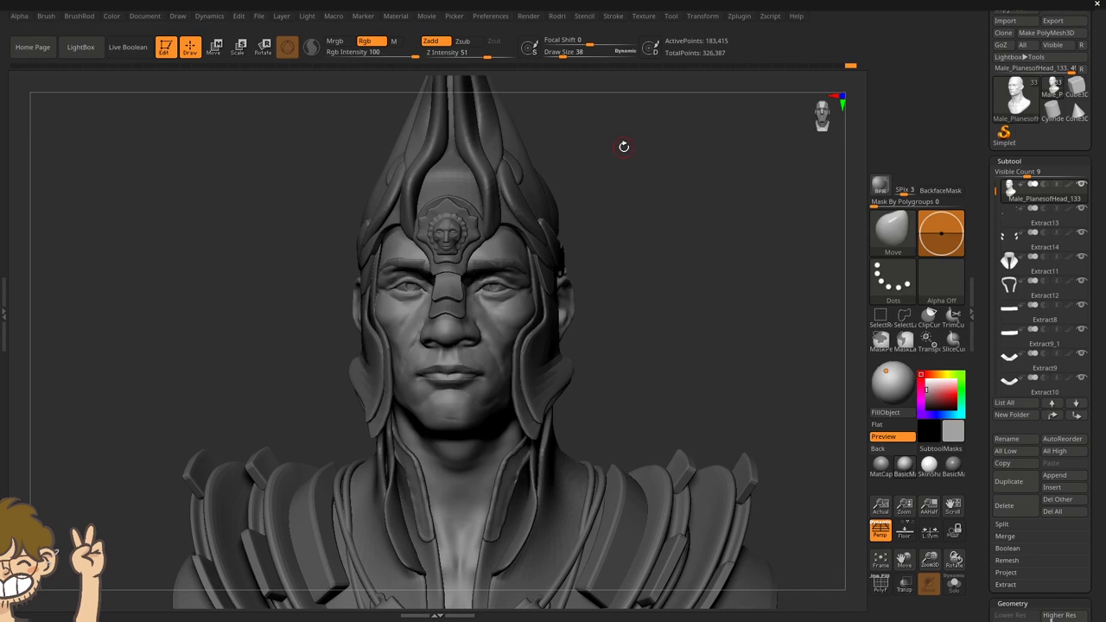
{"action": "left_click_drag", "start_coordinate": [624, 147], "coordinate": [605, 268]}
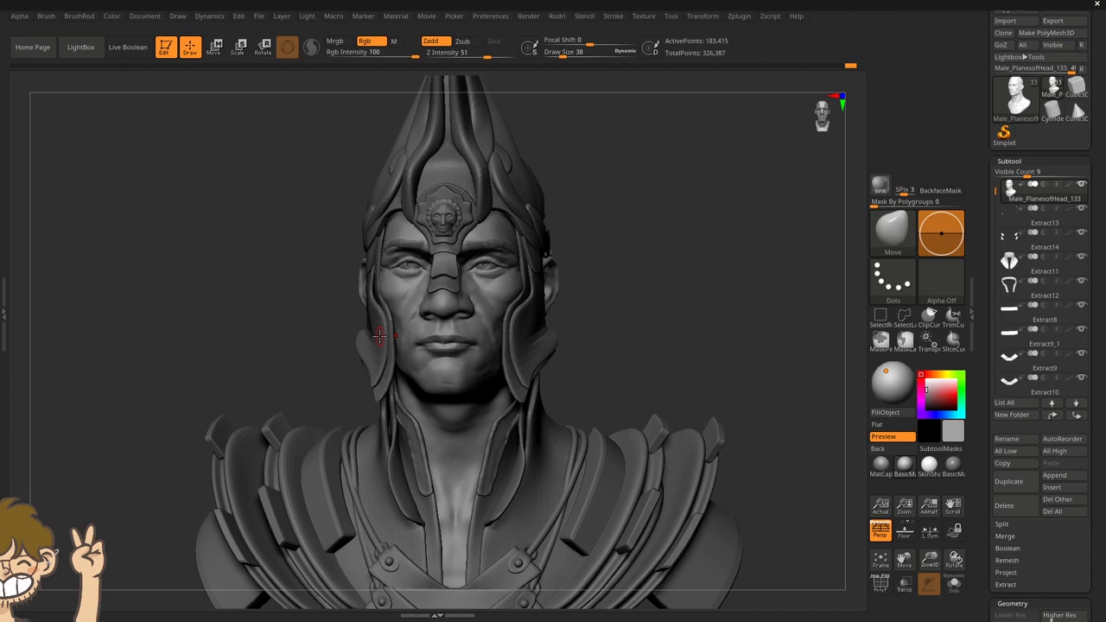
Select the helmet crest and smooth its side fin.
{"action": "left_click_drag", "start_coordinate": [558, 293], "coordinate": [605, 324]}
{"action": "left_click_drag", "start_coordinate": [631, 229], "coordinate": [550, 284]}
{"action": "left_click", "coordinate": [518, 218], "text": "alt"}
{"action": "key", "text": "s"}
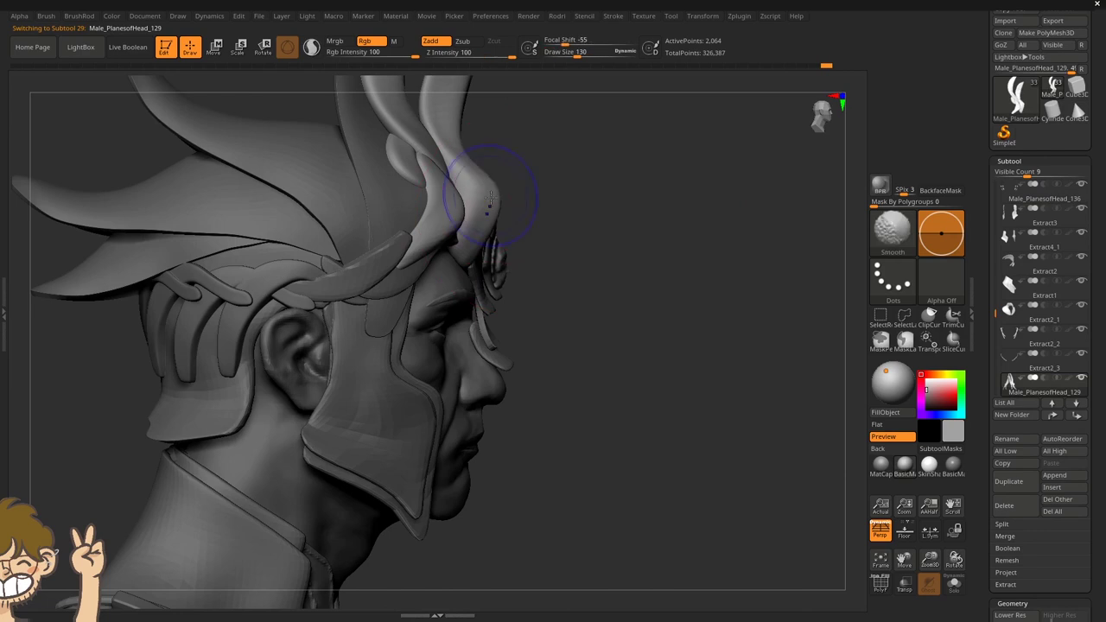
{"action": "mouse_move", "coordinate": [490, 199]}
{"action": "left_mouse_down"}
{"action": "mouse_move", "coordinate": [519, 224]}
{"action": "mouse_move", "coordinate": [451, 266]}
{"action": "mouse_move", "coordinate": [637, 239]}
{"action": "mouse_move", "coordinate": [424, 210]}
{"action": "mouse_move", "coordinate": [582, 279]}
{"action": "mouse_move", "coordinate": [578, 199]}
{"action": "mouse_move", "coordinate": [564, 340]}
{"action": "mouse_move", "coordinate": [470, 197]}
{"action": "mouse_move", "coordinate": [610, 239]}
{"action": "mouse_move", "coordinate": [544, 218]}
{"action": "mouse_move", "coordinate": [598, 181]}
{"action": "mouse_move", "coordinate": [553, 208]}
{"action": "mouse_move", "coordinate": [456, 205]}
{"action": "mouse_move", "coordinate": [543, 321]}
{"action": "mouse_move", "coordinate": [480, 315]}
{"action": "mouse_move", "coordinate": [518, 302]}
{"action": "mouse_move", "coordinate": [428, 286]}
{"action": "mouse_move", "coordinate": [363, 345]}
{"action": "left_mouse_up"}
Reselect the head subtool and pick a warm skin-tone brown as the paint colour.
{"action": "left_click", "coordinate": [469, 198], "text": "alt"}
{"action": "left_click", "coordinate": [488, 312], "text": "alt"}
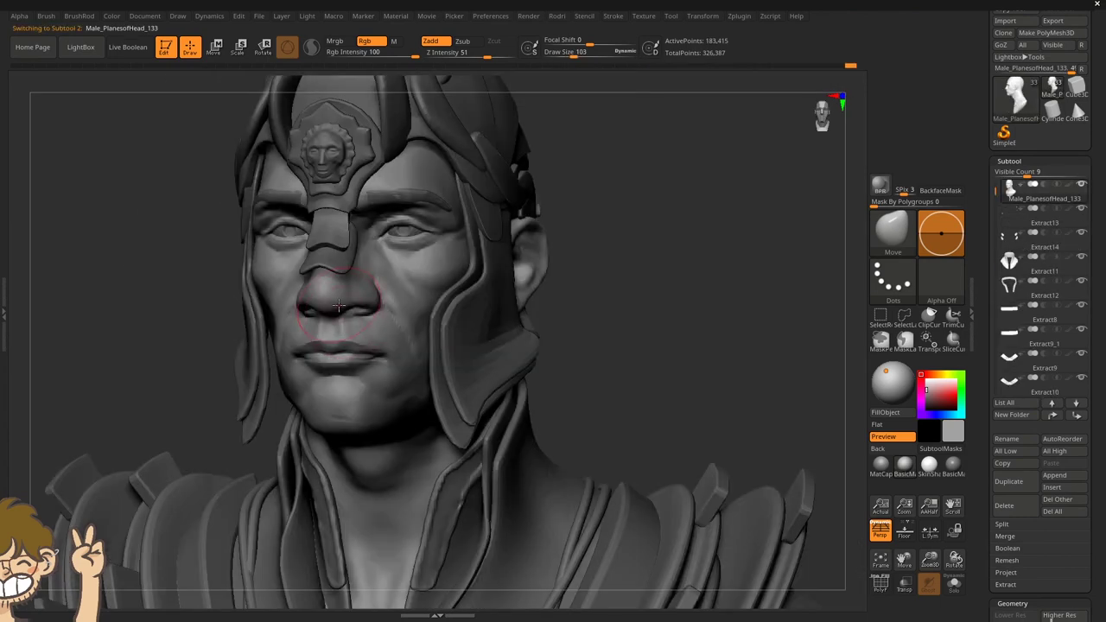
{"action": "left_click", "coordinate": [355, 358], "text": "alt"}
{"action": "key", "text": "s"}
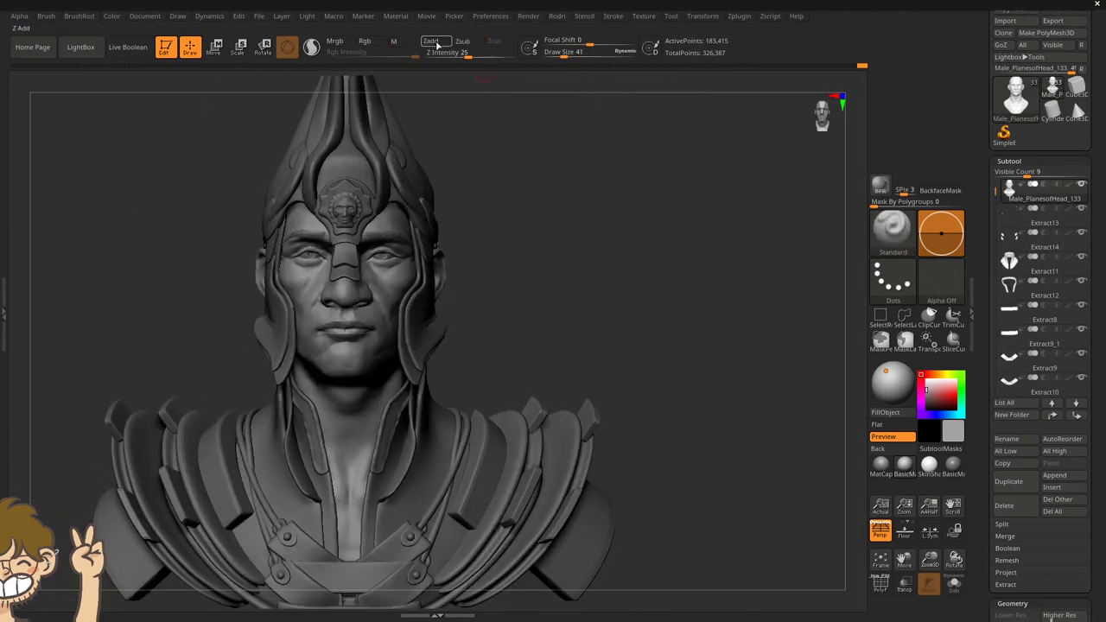
{"action": "left_click", "coordinate": [935, 391]}
{"action": "mouse_move", "coordinate": [696, 371]}
{"action": "left_mouse_down"}
{"action": "mouse_move", "coordinate": [593, 301]}
{"action": "mouse_move", "coordinate": [393, 416]}
{"action": "left_mouse_up"}
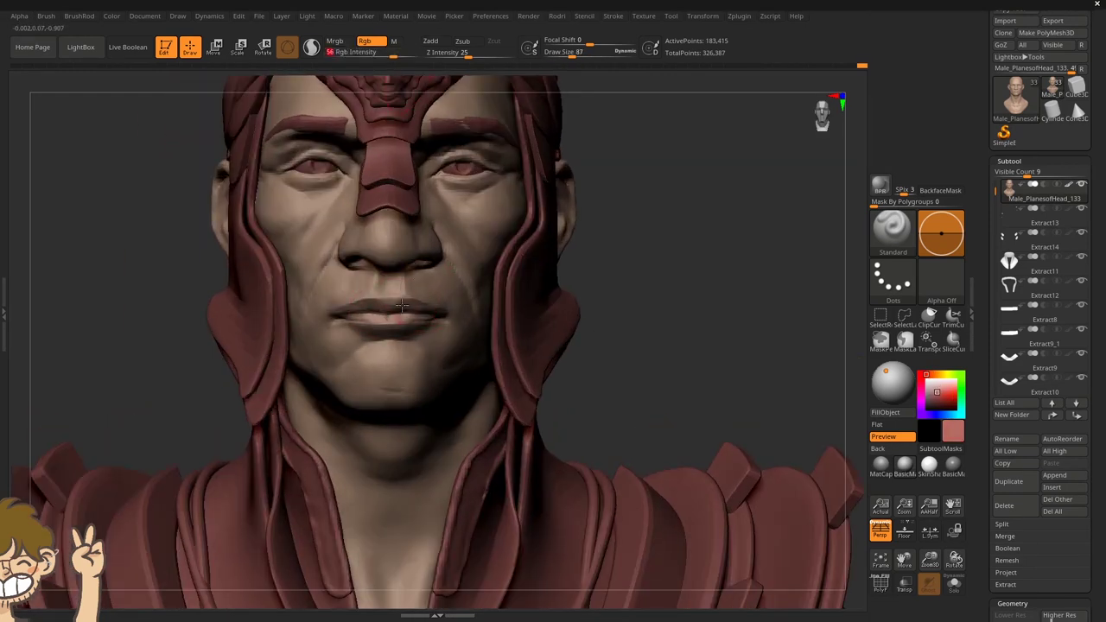
Switch to DragRect strokes and polypaint the face in brown skin tones.
{"action": "mouse_move", "coordinate": [402, 305]}
{"action": "right_mouse_down"}
{"action": "mouse_move", "coordinate": [455, 350]}
{"action": "mouse_move", "coordinate": [705, 298]}
{"action": "right_mouse_up"}
{"action": "left_click", "coordinate": [586, 291]}
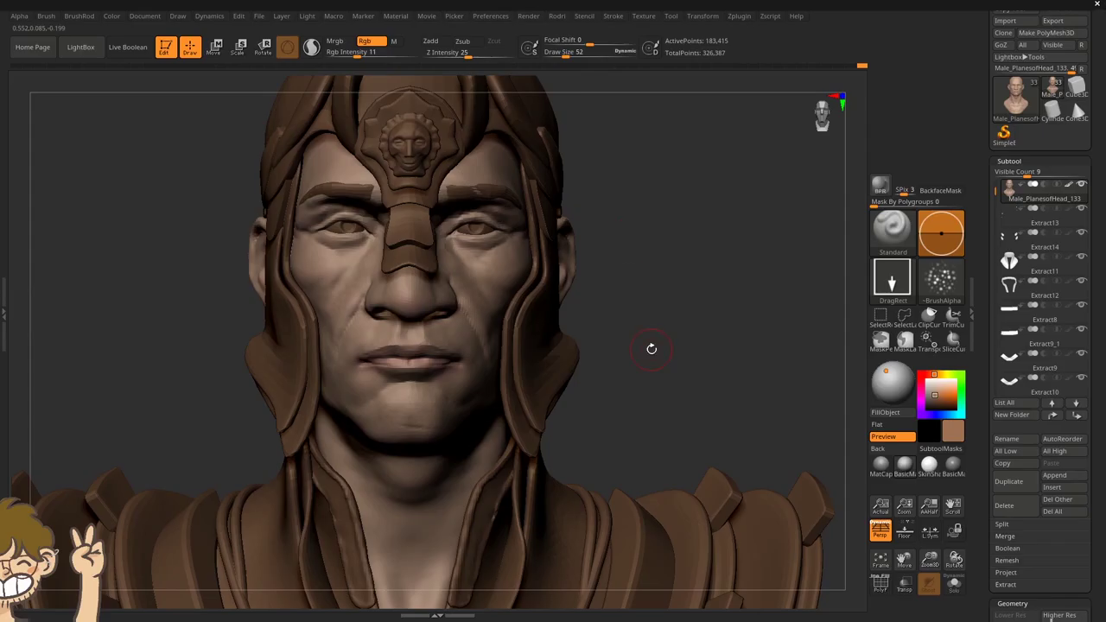
{"action": "left_click_drag", "start_coordinate": [652, 346], "coordinate": [609, 309]}
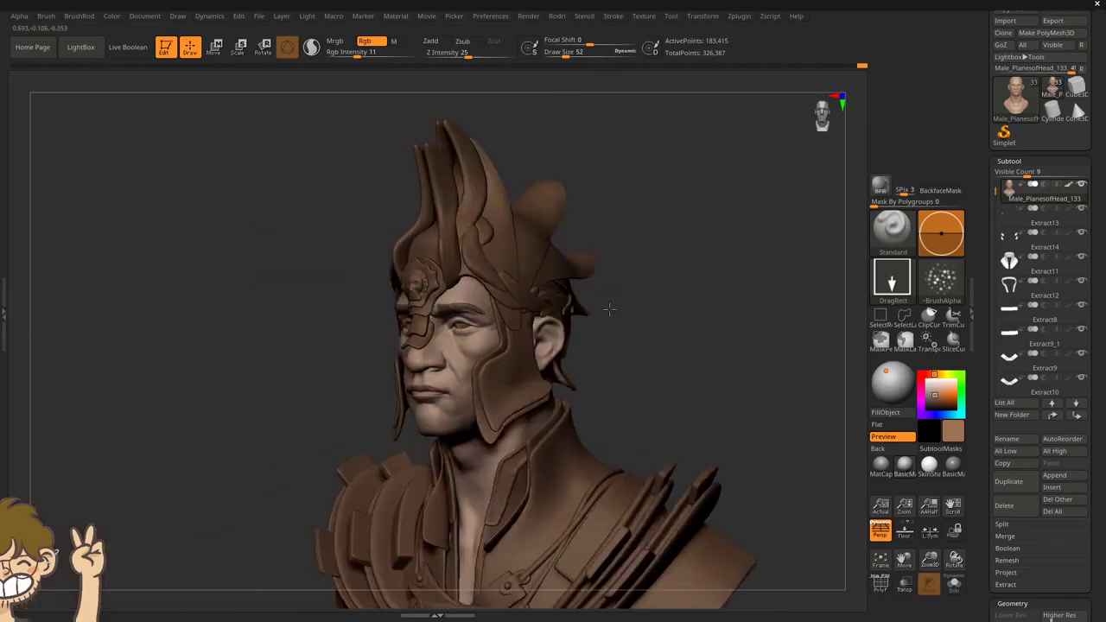
{"action": "left_click", "coordinate": [419, 309]}
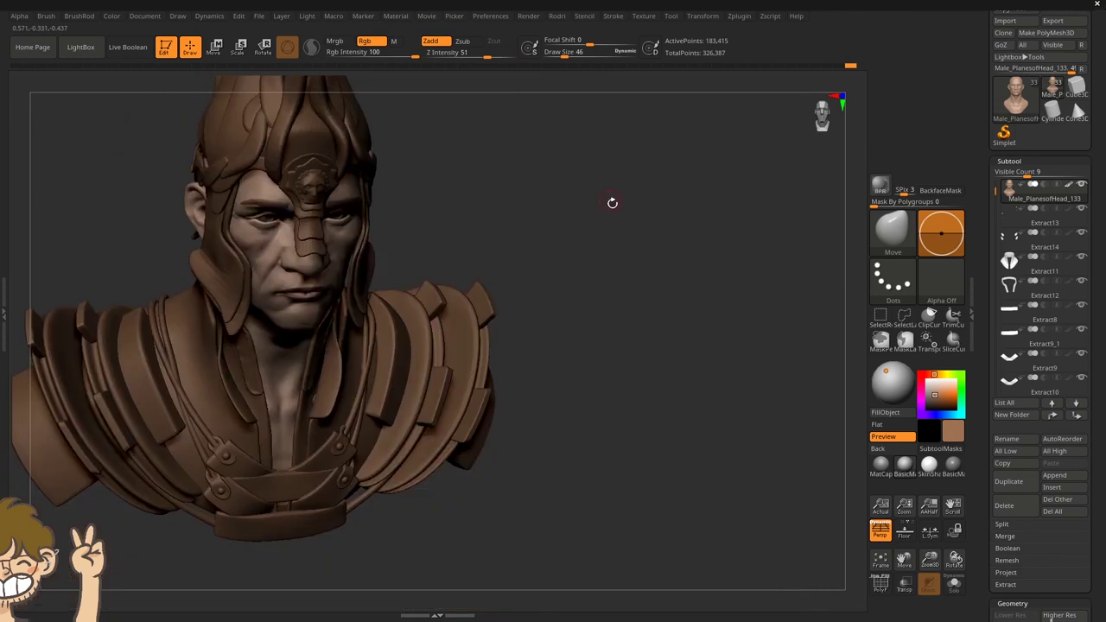
Select the Extract6 piece and choose ClayBuildup, checking the painted head from several angles.
{"action": "left_click", "coordinate": [552, 183], "text": "alt"}
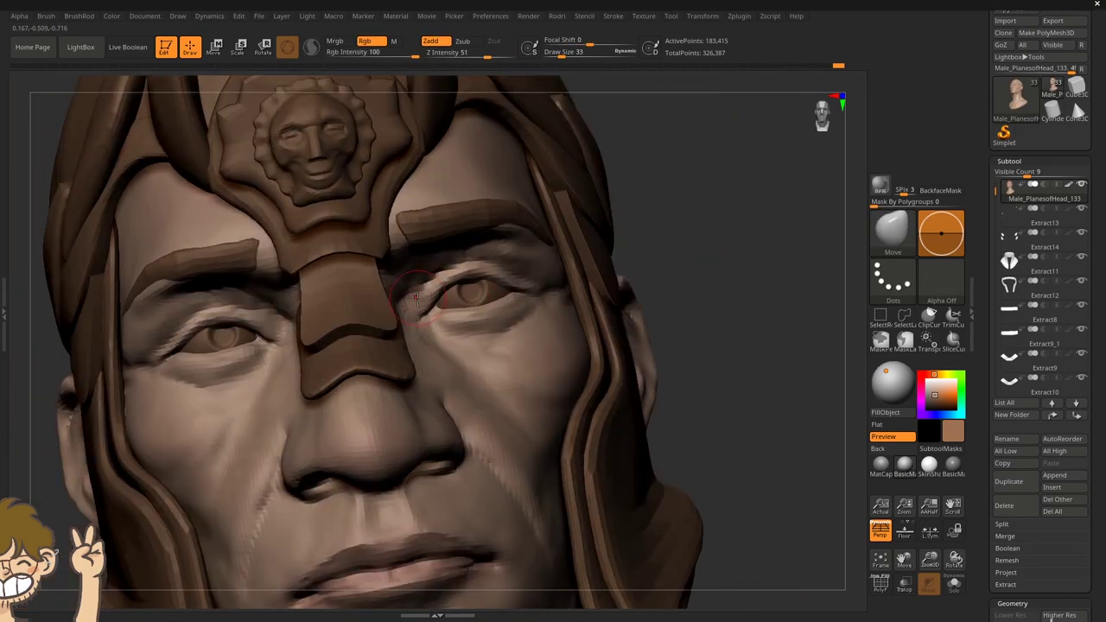
{"action": "left_click_drag", "start_coordinate": [658, 233], "coordinate": [436, 294]}
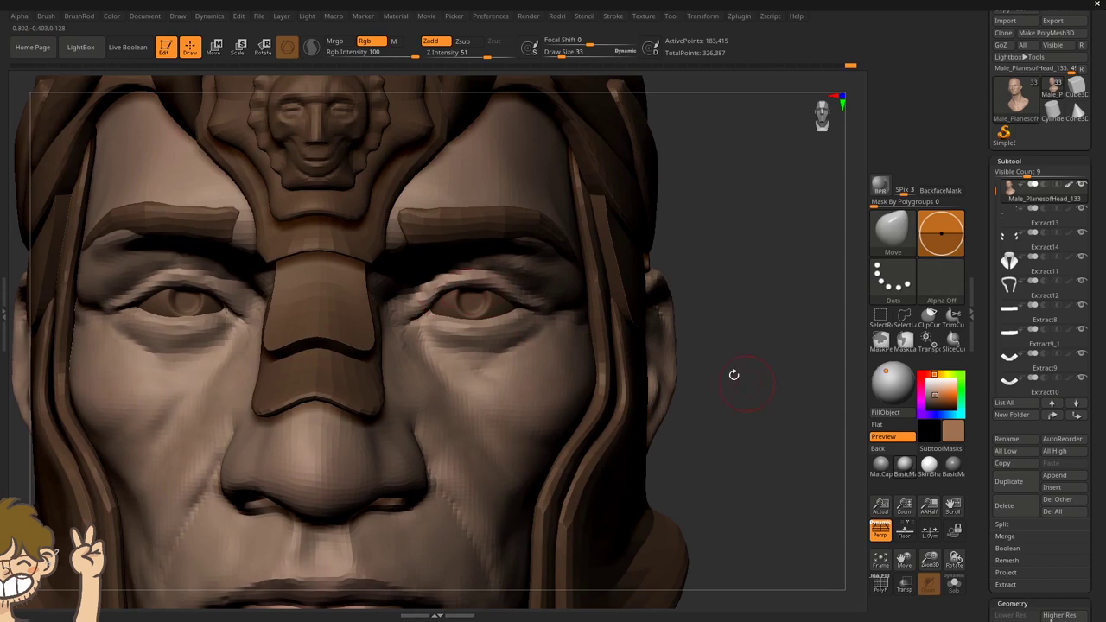
{"action": "left_click_drag", "start_coordinate": [734, 375], "coordinate": [430, 309]}
{"action": "mouse_move", "coordinate": [452, 291]}
{"action": "right_mouse_down"}
{"action": "mouse_move", "coordinate": [480, 304]}
{"action": "mouse_move", "coordinate": [553, 293]}
{"action": "right_mouse_up"}
{"action": "left_click", "coordinate": [561, 329]}
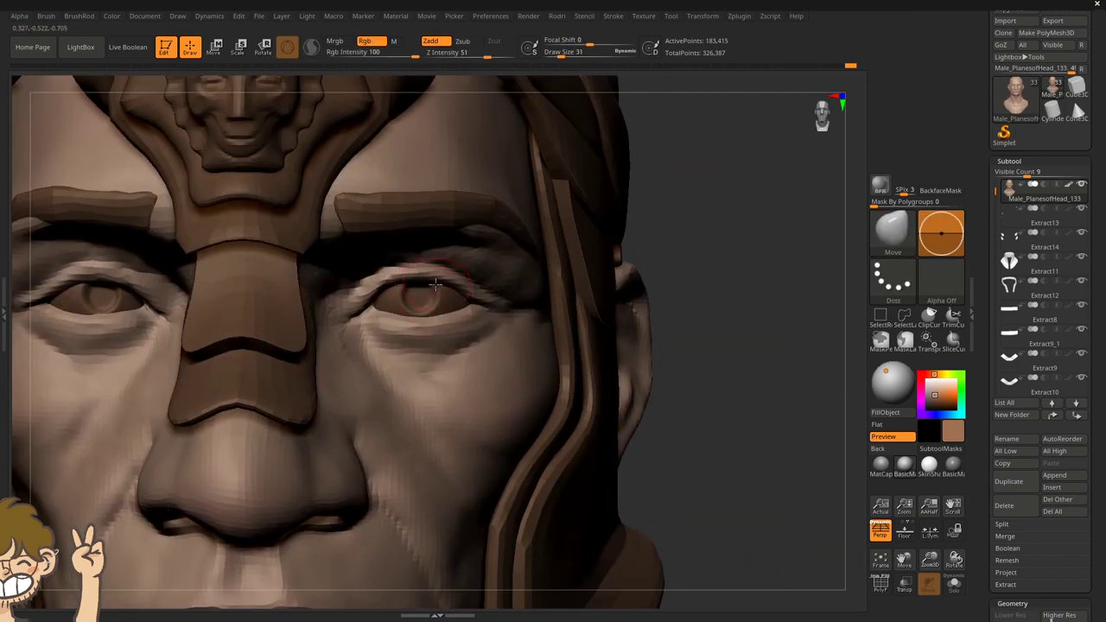
{"action": "right_click_drag", "start_coordinate": [435, 283], "coordinate": [477, 350]}
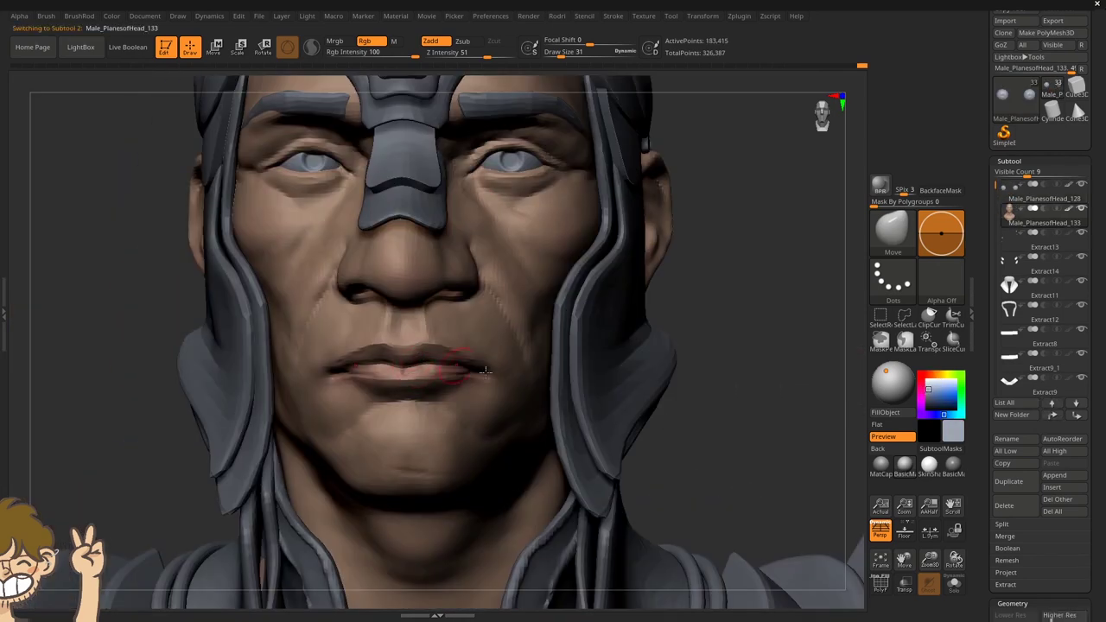
Orbit and zoom around the helmet to inspect its sides and the ear in profile.
{"action": "mouse_move", "coordinate": [486, 372]}
{"action": "right_mouse_down"}
{"action": "mouse_move", "coordinate": [418, 361]}
{"action": "mouse_move", "coordinate": [505, 391]}
{"action": "right_mouse_up"}
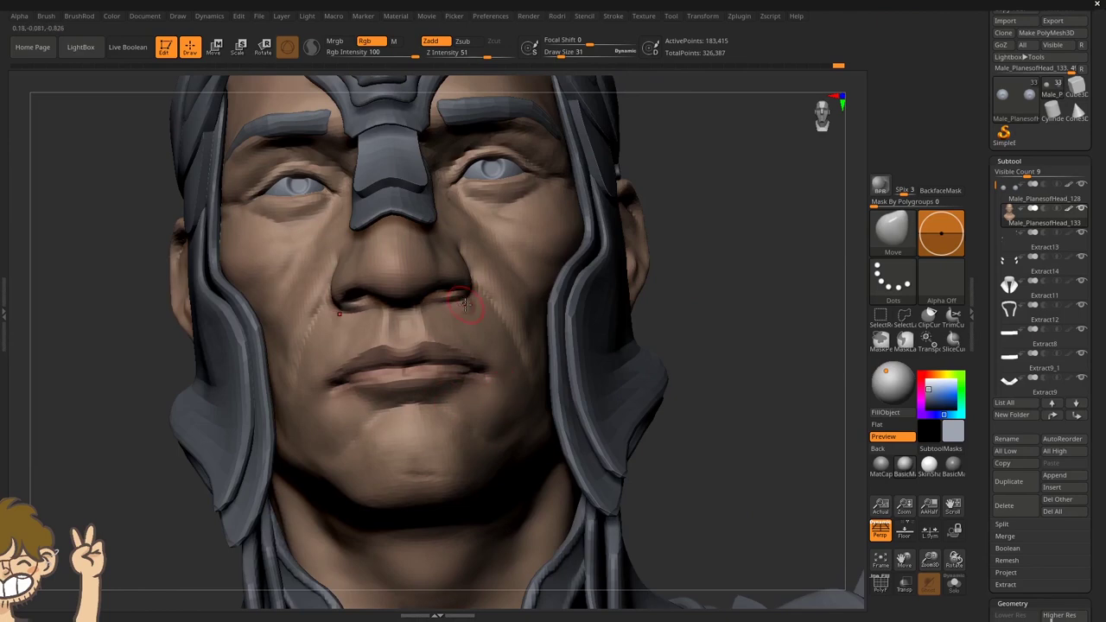
{"action": "right_click_drag", "start_coordinate": [465, 302], "coordinate": [450, 249]}
{"action": "mouse_move", "coordinate": [743, 287]}
{"action": "right_mouse_down"}
{"action": "mouse_move", "coordinate": [456, 217]}
{"action": "mouse_move", "coordinate": [551, 271]}
{"action": "right_mouse_up"}
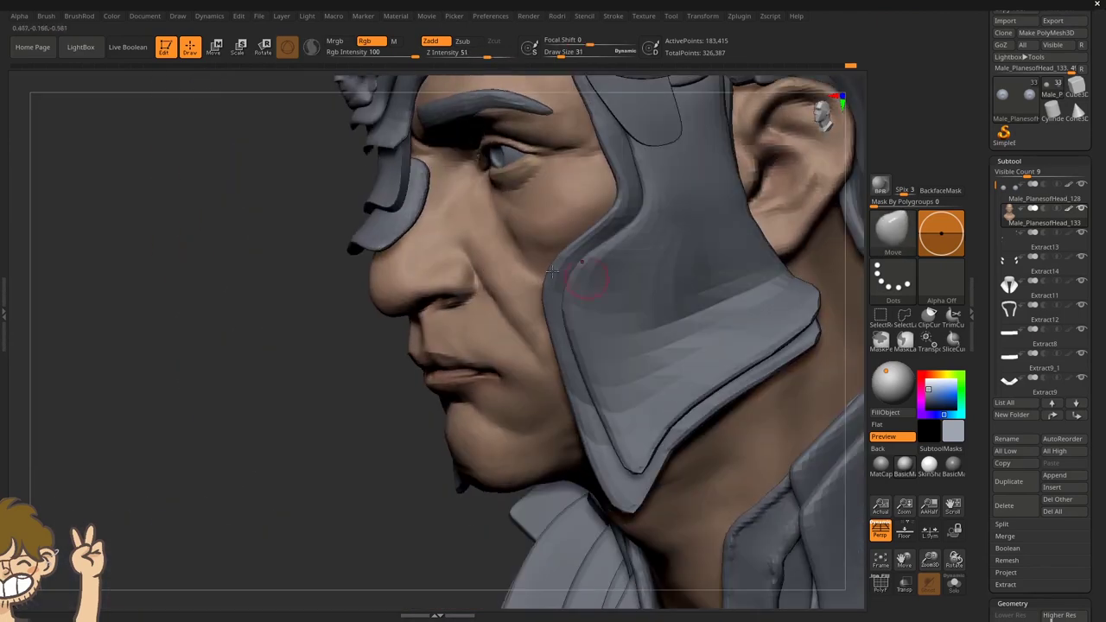
{"action": "key", "text": "f"}
{"action": "right_click_drag", "start_coordinate": [741, 289], "coordinate": [595, 223], "text": "ctrl"}
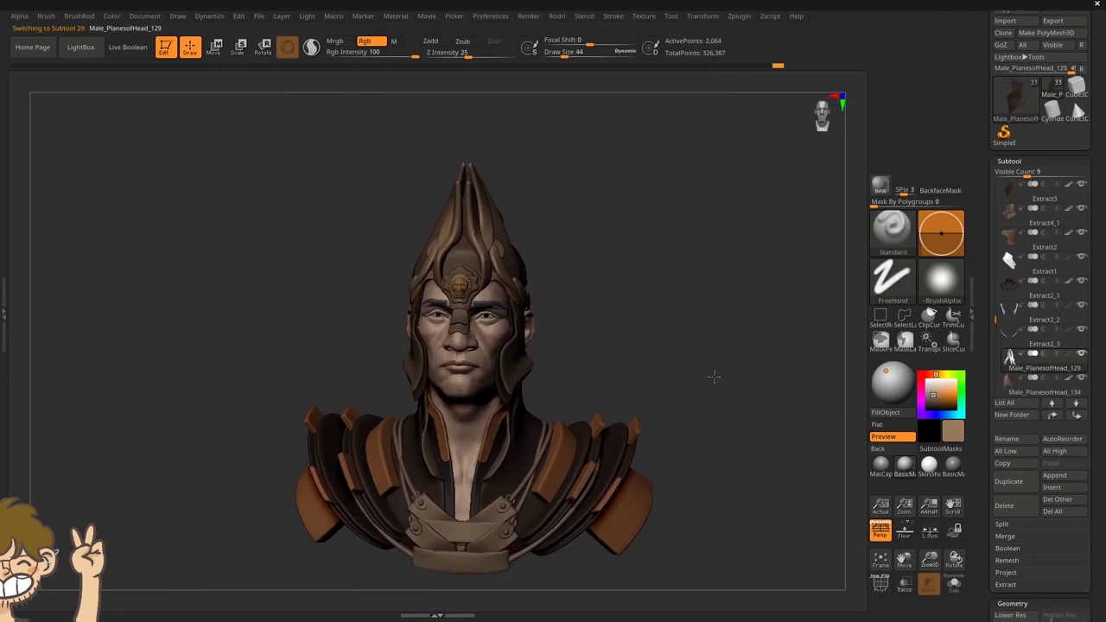
{"action": "mouse_move", "coordinate": [711, 375]}
{"action": "right_mouse_down", "text": "ctrl"}
{"action": "mouse_move", "coordinate": [689, 425]}
{"action": "mouse_move", "coordinate": [762, 429]}
{"action": "right_mouse_up", "text": "ctrl"}
{"action": "right_click_drag", "start_coordinate": [479, 501], "coordinate": [514, 503], "text": "ctrl"}
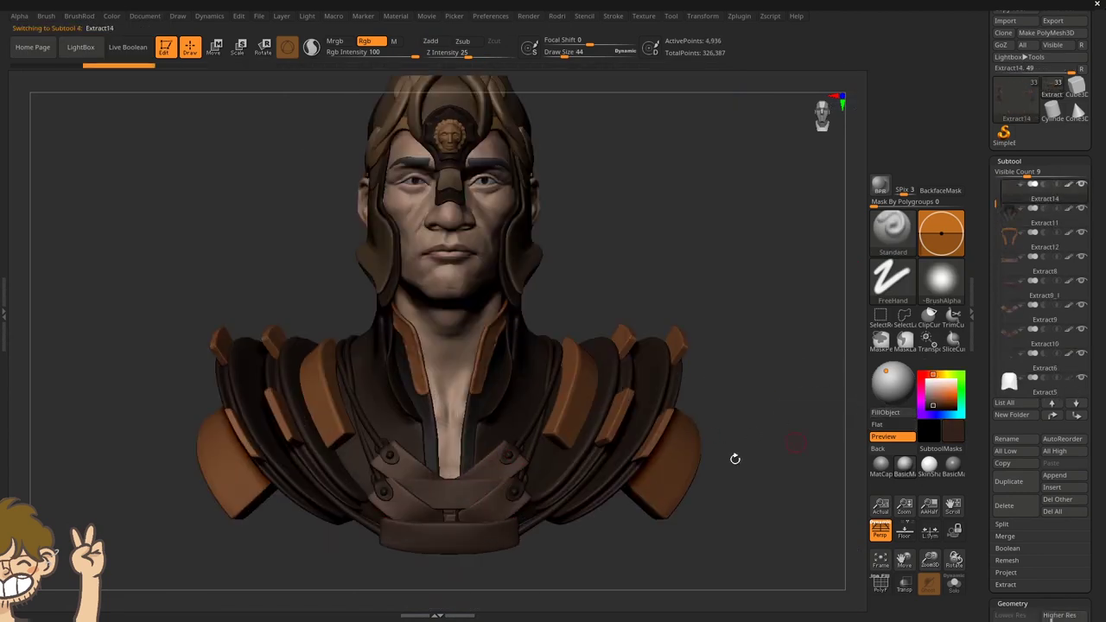
Select the Extract2_2 collar part and fill its trims and rivets with lighter tan.
{"action": "left_click", "coordinate": [855, 370], "text": "alt"}
{"action": "mouse_move", "coordinate": [514, 283]}
{"action": "right_mouse_down"}
{"action": "mouse_move", "coordinate": [521, 328]}
{"action": "mouse_move", "coordinate": [708, 469]}
{"action": "mouse_move", "coordinate": [563, 453]}
{"action": "right_mouse_up"}
{"action": "key", "text": "c"}
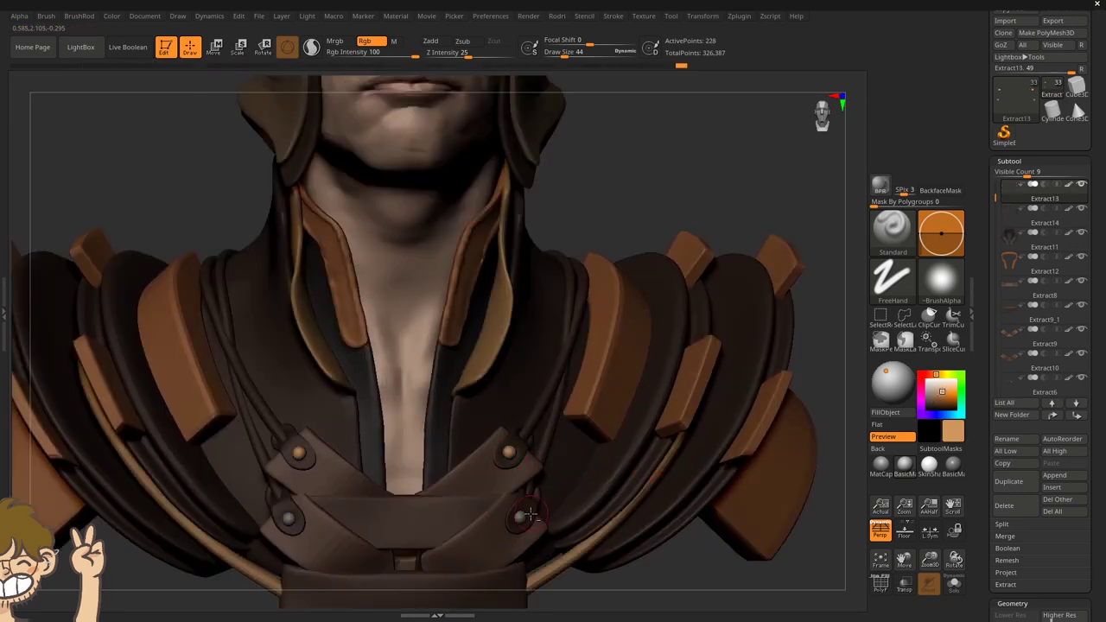
{"action": "key", "text": "f"}
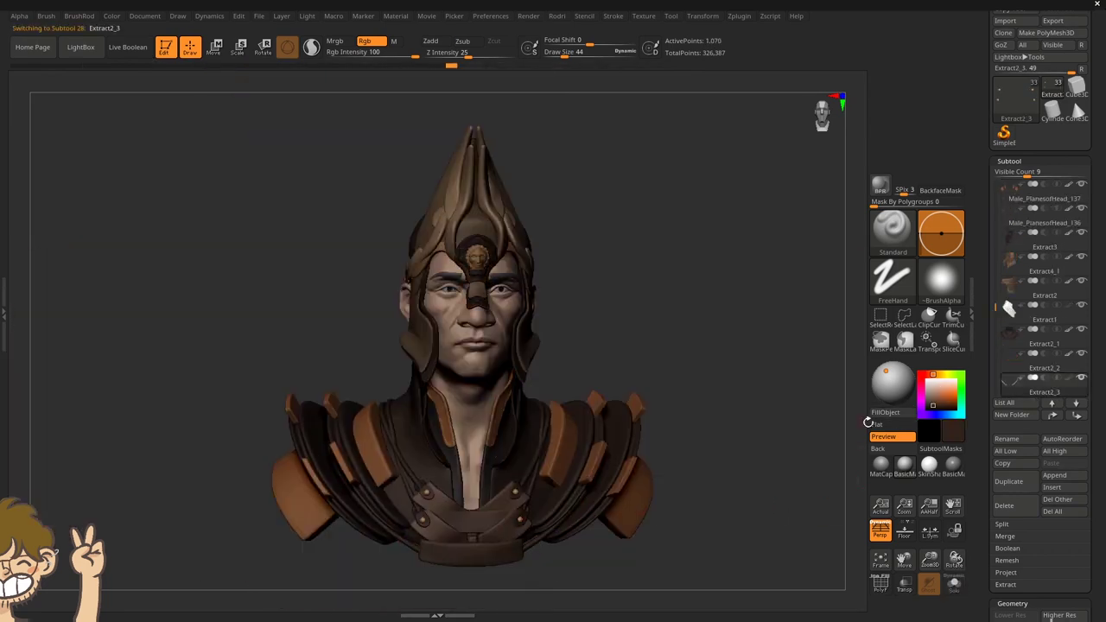
{"action": "right_click_drag", "start_coordinate": [778, 337], "coordinate": [648, 315], "text": "ctrl"}
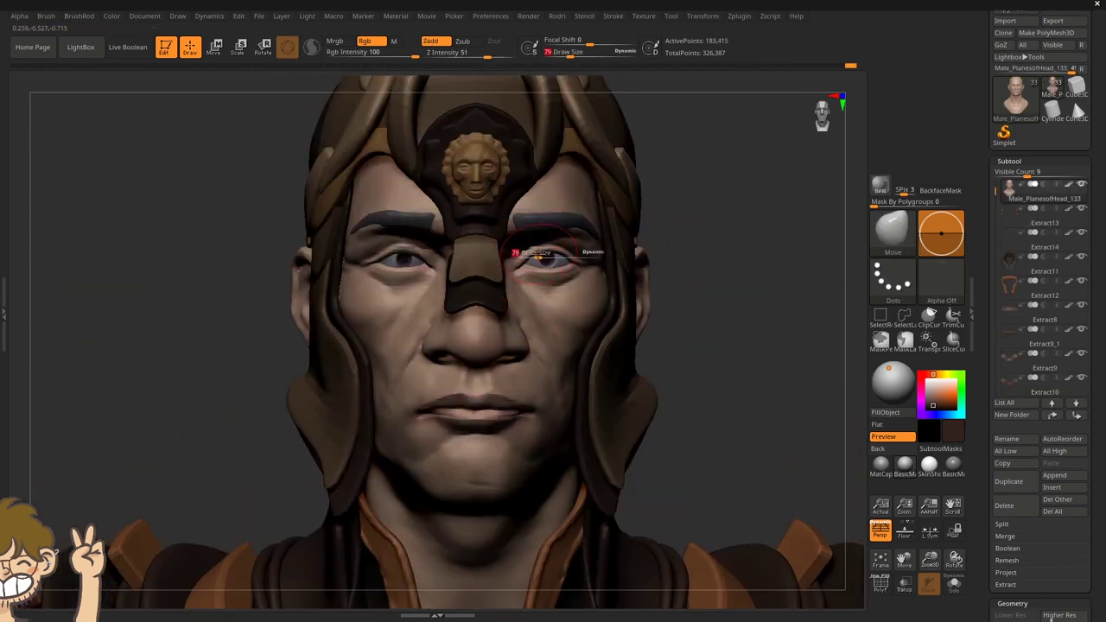
{"action": "right_click_drag", "start_coordinate": [535, 255], "coordinate": [588, 271]}
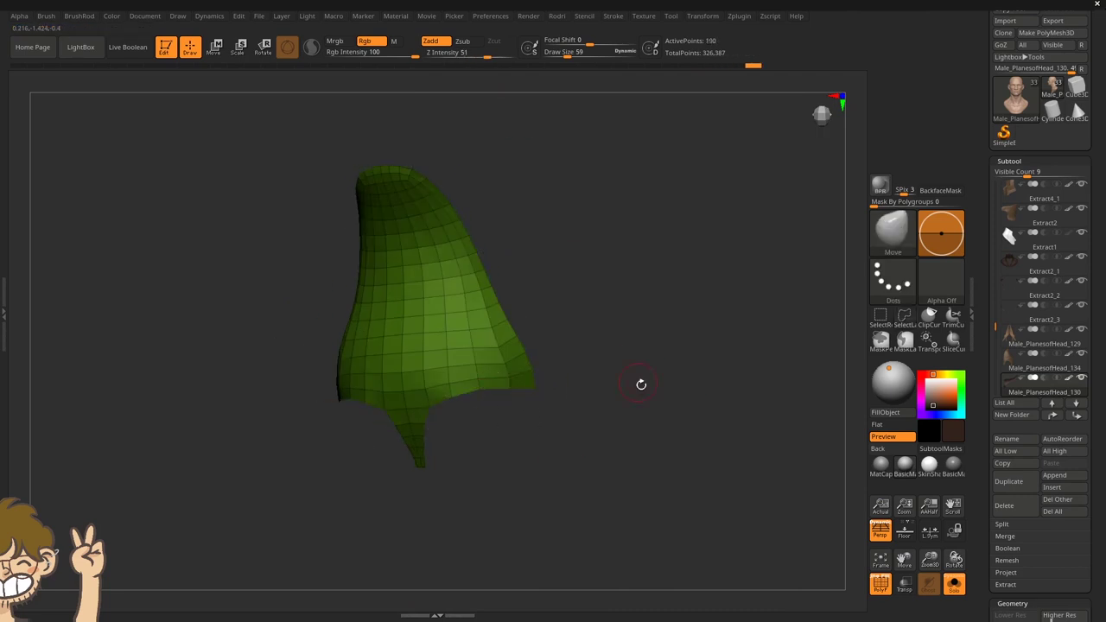
Turn off Solo and reposition the dark wing fin on the helmet with the Move gizmo.
{"action": "mouse_move", "coordinate": [641, 384]}
{"action": "left_mouse_down"}
{"action": "mouse_move", "coordinate": [622, 388]}
{"action": "mouse_move", "coordinate": [580, 239]}
{"action": "left_mouse_up"}
{"action": "left_click", "coordinate": [738, 96]}
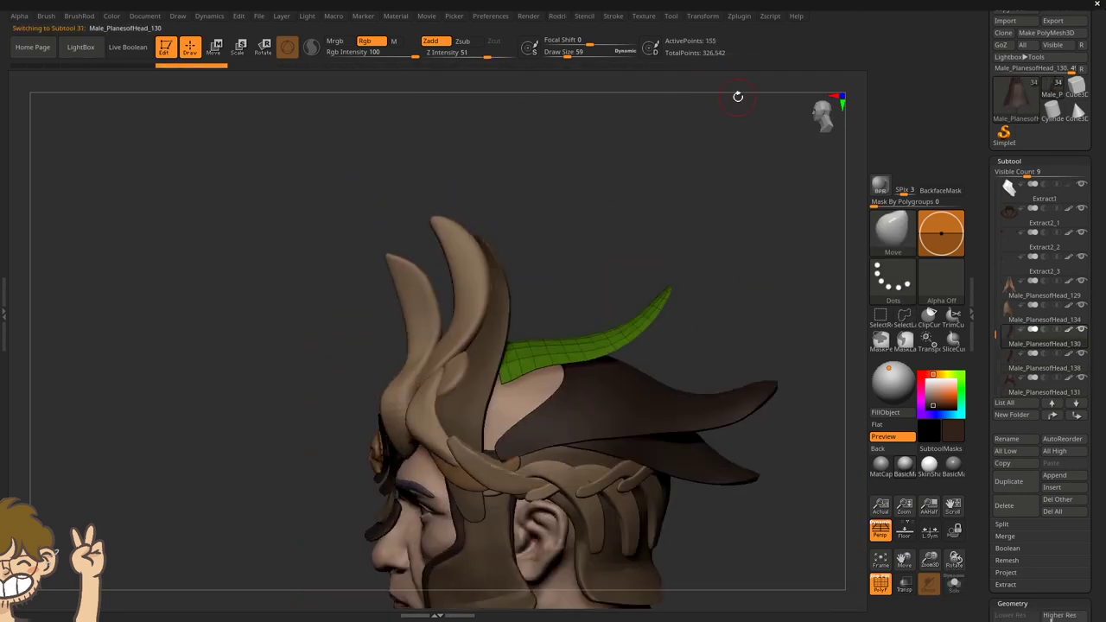
{"action": "left_click_drag", "start_coordinate": [738, 96], "coordinate": [721, 341]}
{"action": "left_click", "coordinate": [721, 340], "text": "alt"}
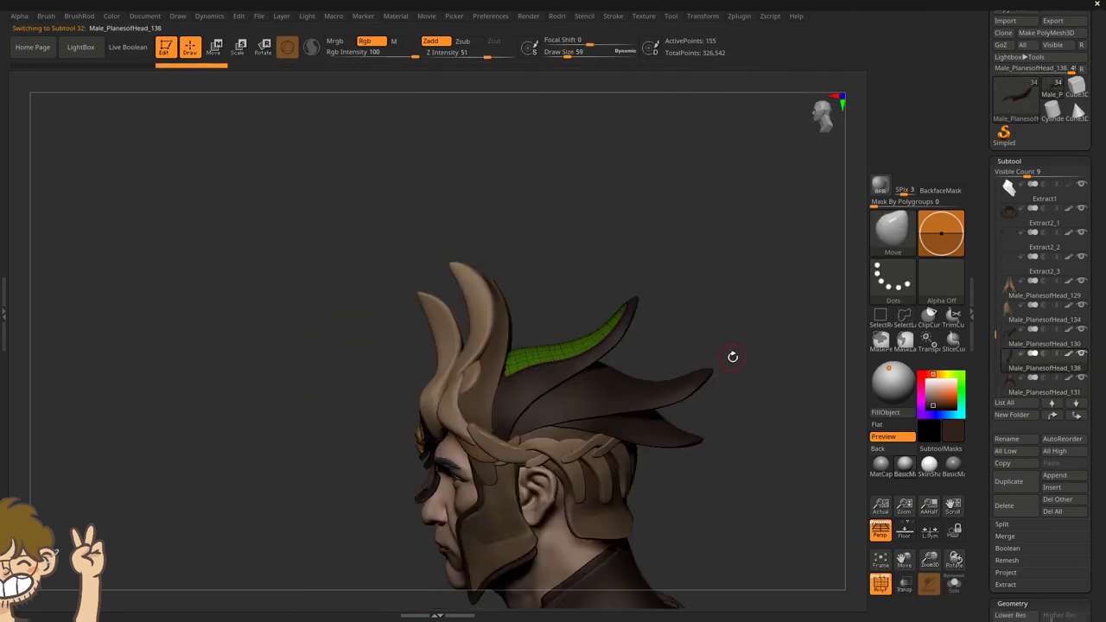
{"action": "key", "text": "w"}
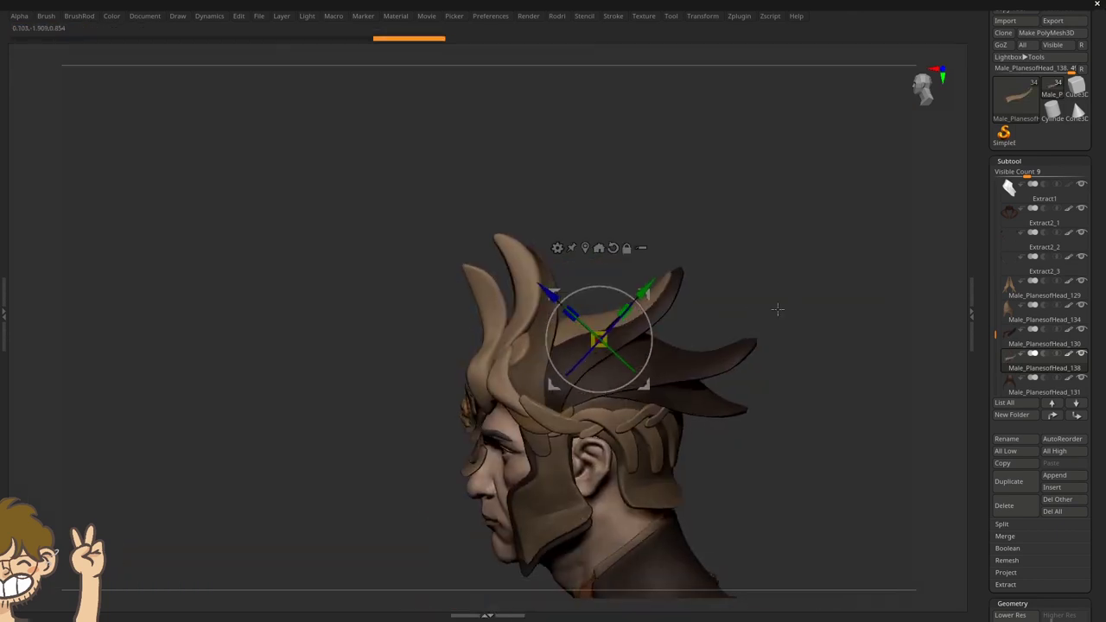
Select the Male_PlanesofHead_139 wing fin and reshape it with the Move brush.
{"action": "left_click", "coordinate": [556, 321], "text": "alt"}
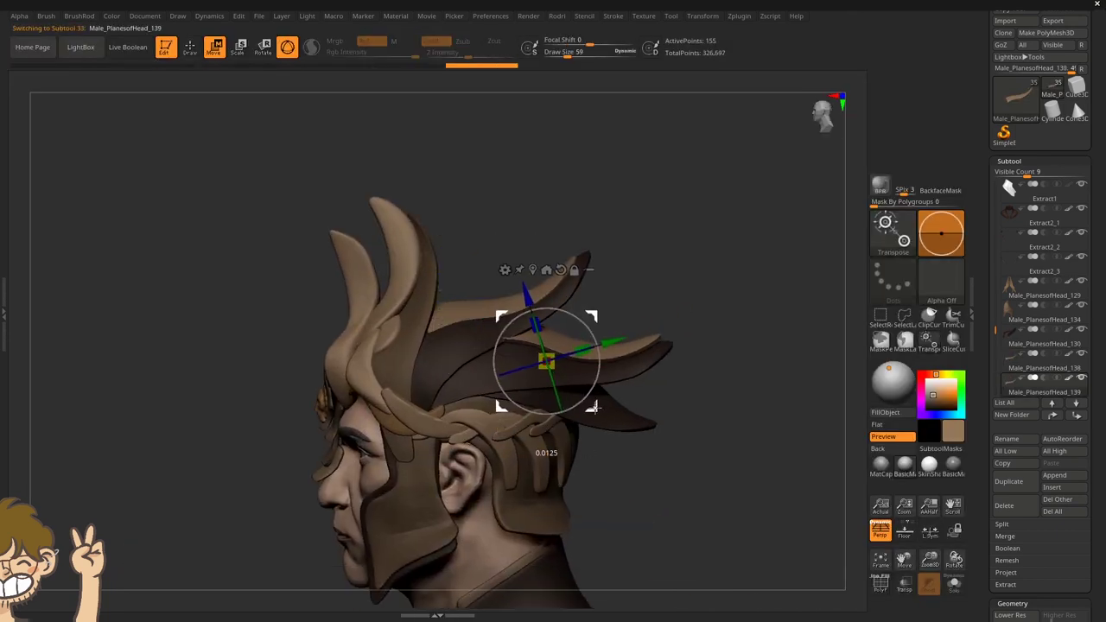
{"action": "key", "text": "q"}
{"action": "mouse_move", "coordinate": [704, 329]}
{"action": "left_mouse_down"}
{"action": "mouse_move", "coordinate": [506, 404]}
{"action": "mouse_move", "coordinate": [507, 345]}
{"action": "mouse_move", "coordinate": [605, 383]}
{"action": "mouse_move", "coordinate": [573, 271]}
{"action": "left_mouse_up"}
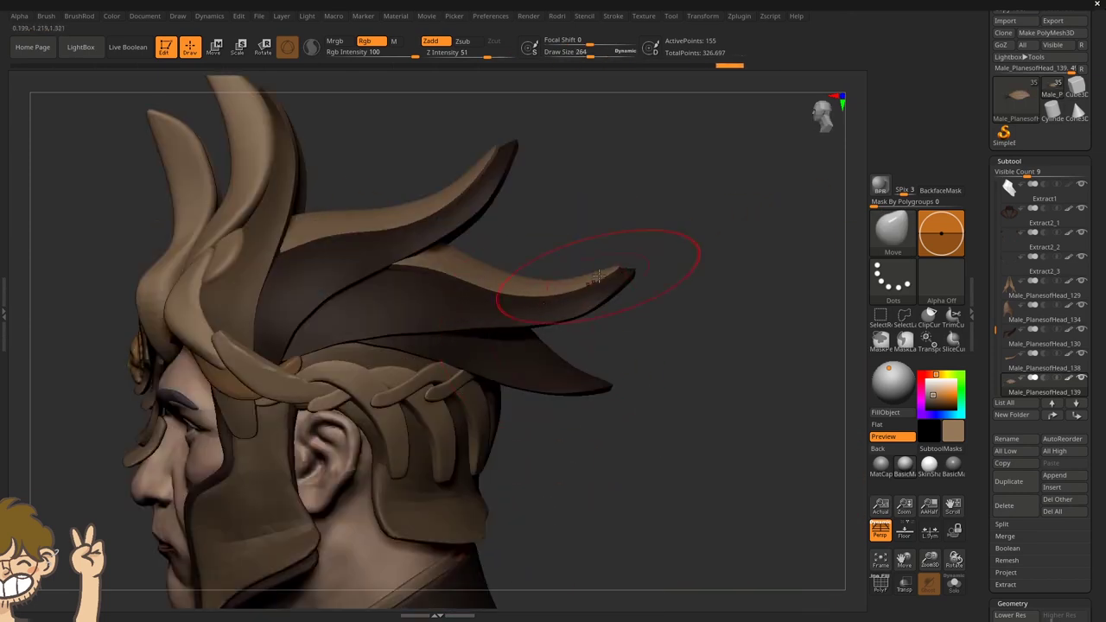
Reposition and reshape another wing fin, checking it from behind the helmet.
{"action": "left_click", "coordinate": [562, 340], "text": "alt"}
{"action": "key", "text": "w"}
{"action": "key", "text": "q"}
{"action": "mouse_move", "coordinate": [561, 341]}
{"action": "left_mouse_down"}
{"action": "mouse_move", "coordinate": [469, 285]}
{"action": "mouse_move", "coordinate": [531, 352]}
{"action": "mouse_move", "coordinate": [605, 371]}
{"action": "mouse_move", "coordinate": [592, 383]}
{"action": "mouse_move", "coordinate": [557, 355]}
{"action": "left_mouse_up"}
{"action": "scroll", "coordinate": [558, 355], "scroll_direction": "up", "scroll_amount": 3}
{"action": "key", "text": "f"}
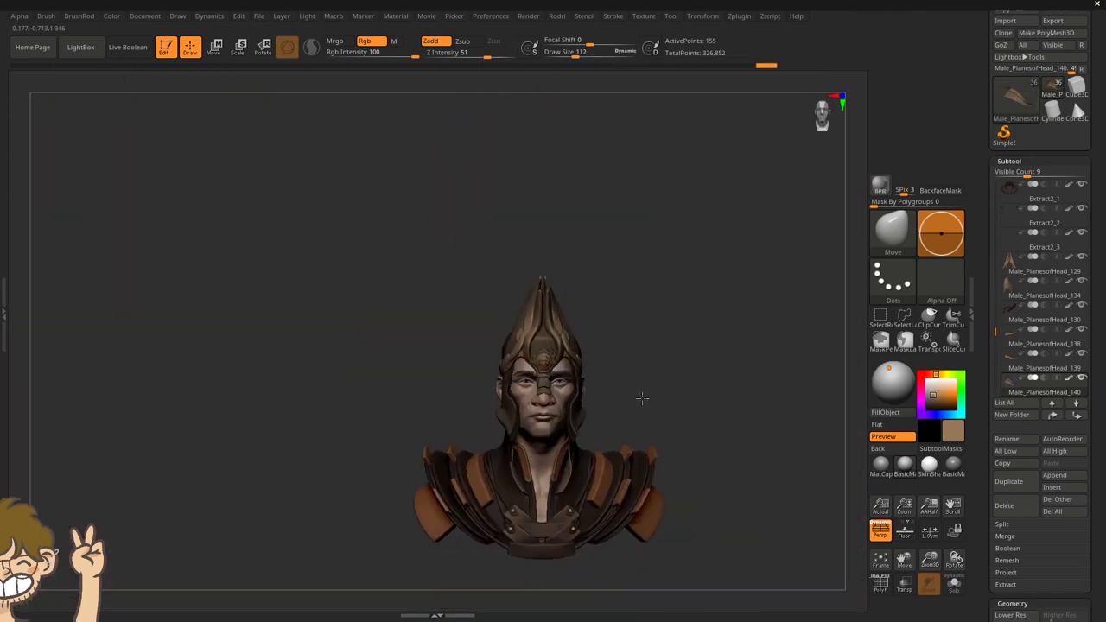
{"action": "left_click_drag", "start_coordinate": [639, 397], "coordinate": [781, 385]}
{"action": "scroll", "coordinate": [695, 330], "scroll_direction": "up", "scroll_amount": 2}
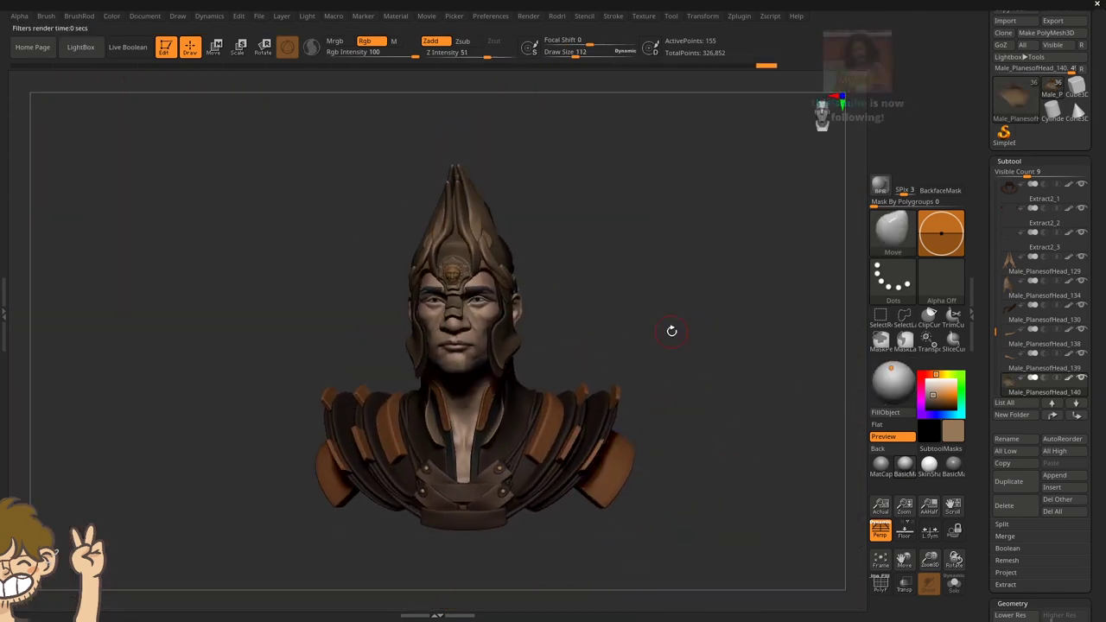
{"action": "scroll", "coordinate": [668, 336], "scroll_direction": "up", "scroll_amount": 3}
{"action": "key", "text": "b"}
{"action": "left_click", "coordinate": [484, 380]}
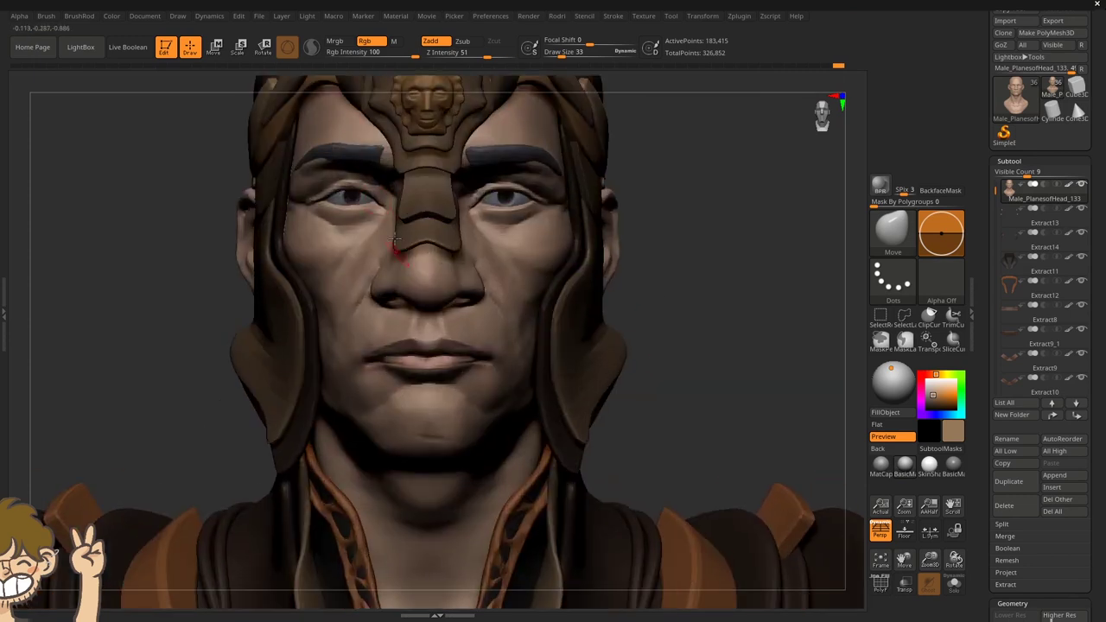
Orbit the bust to check its sides, ending on a straight front view.
{"action": "left_click_drag", "start_coordinate": [324, 194], "coordinate": [705, 386]}
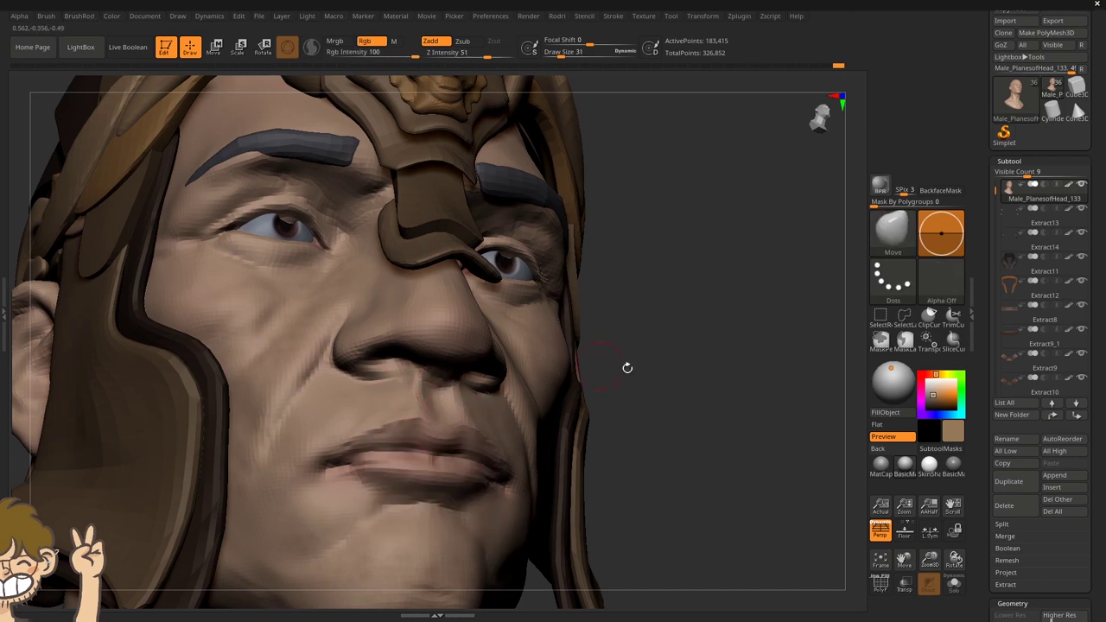
{"action": "left_click_drag", "start_coordinate": [627, 368], "coordinate": [446, 373]}
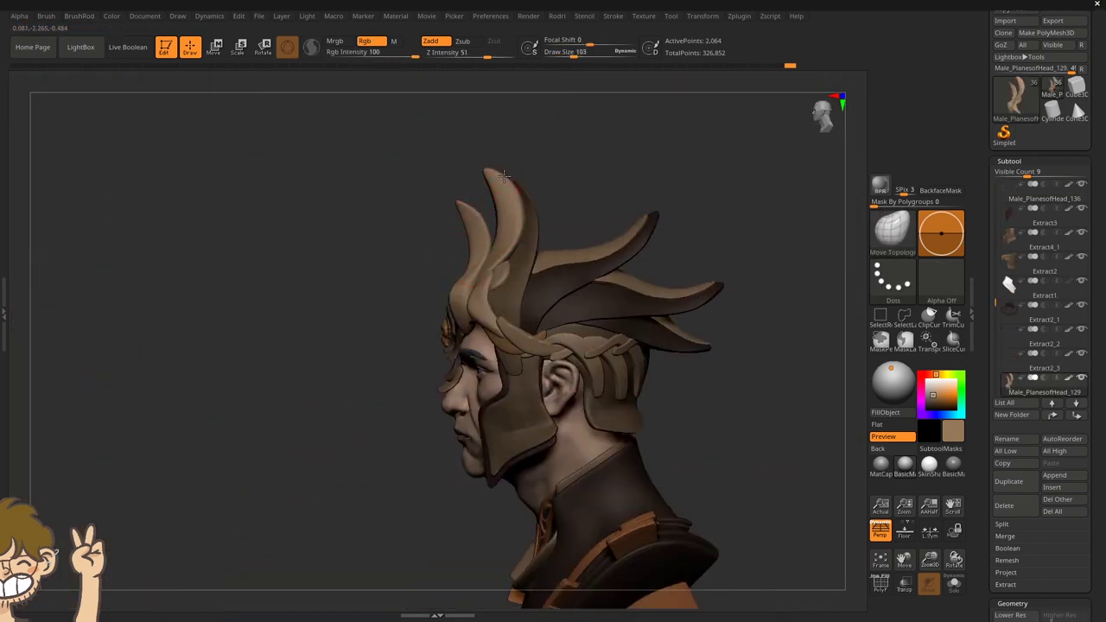
{"action": "left_click_drag", "start_coordinate": [504, 176], "coordinate": [542, 252]}
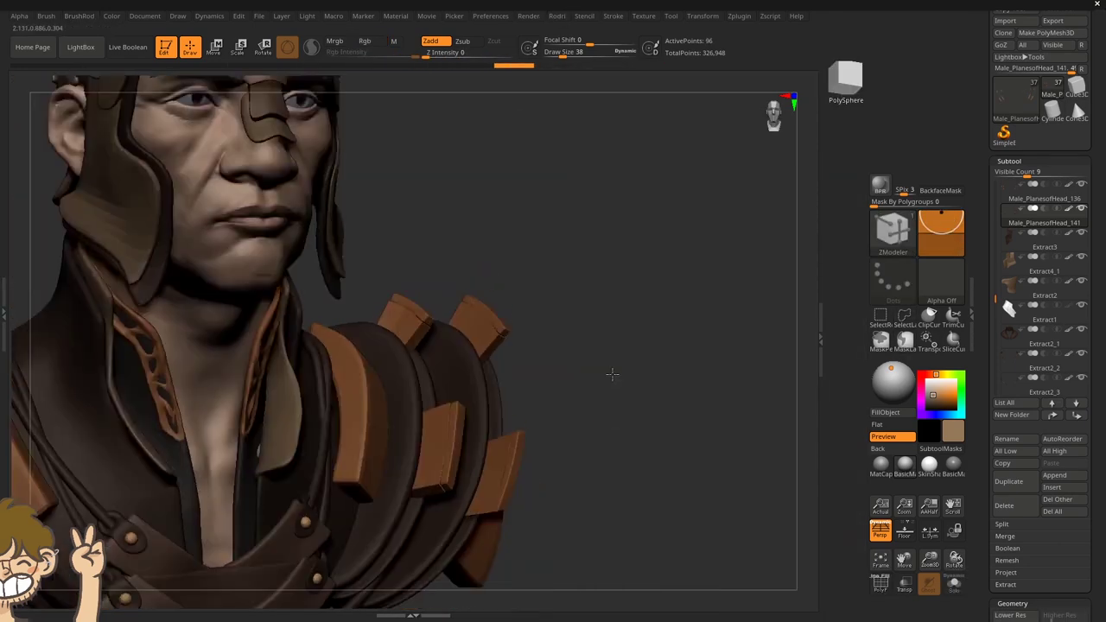
Turn the armoured bust from a three-quarter view to face forward.
{"action": "left_click_drag", "start_coordinate": [636, 400], "coordinate": [594, 400]}
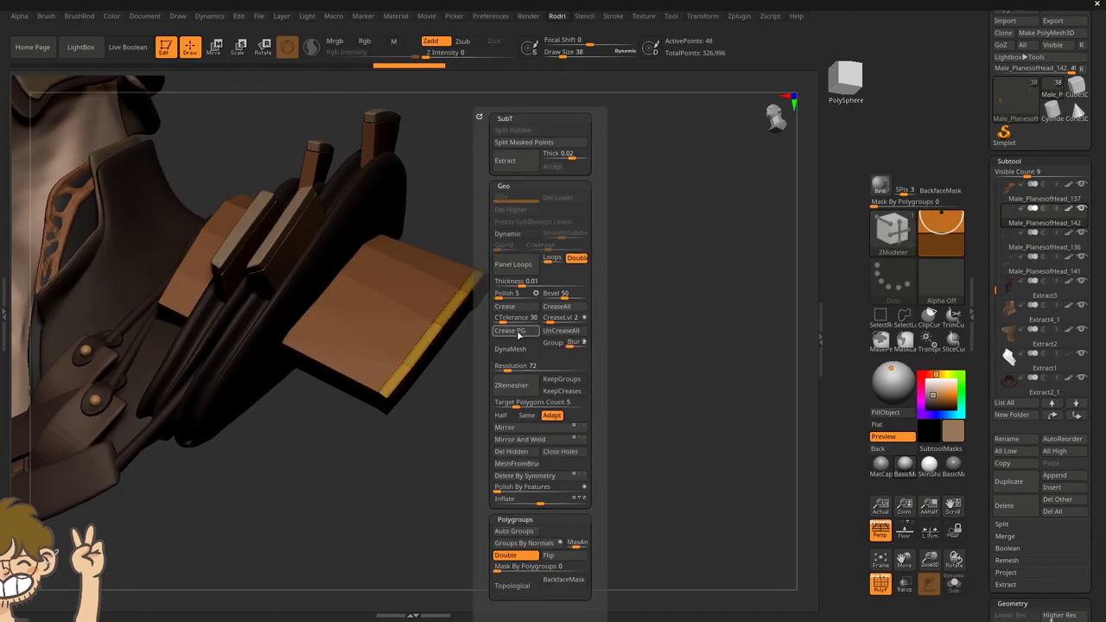
{"action": "left_click_drag", "start_coordinate": [531, 420], "coordinate": [558, 387]}
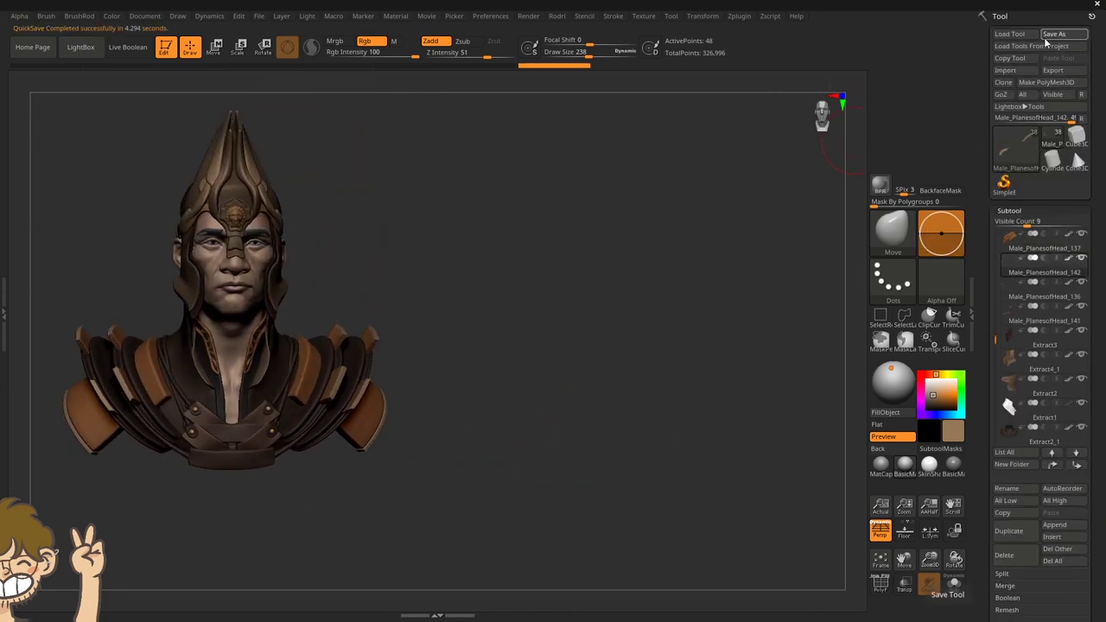
Save the tool as Head_07, then enlarge the bust at the left in three-quarter view.
{"action": "key", "text": "ctrl+s"}
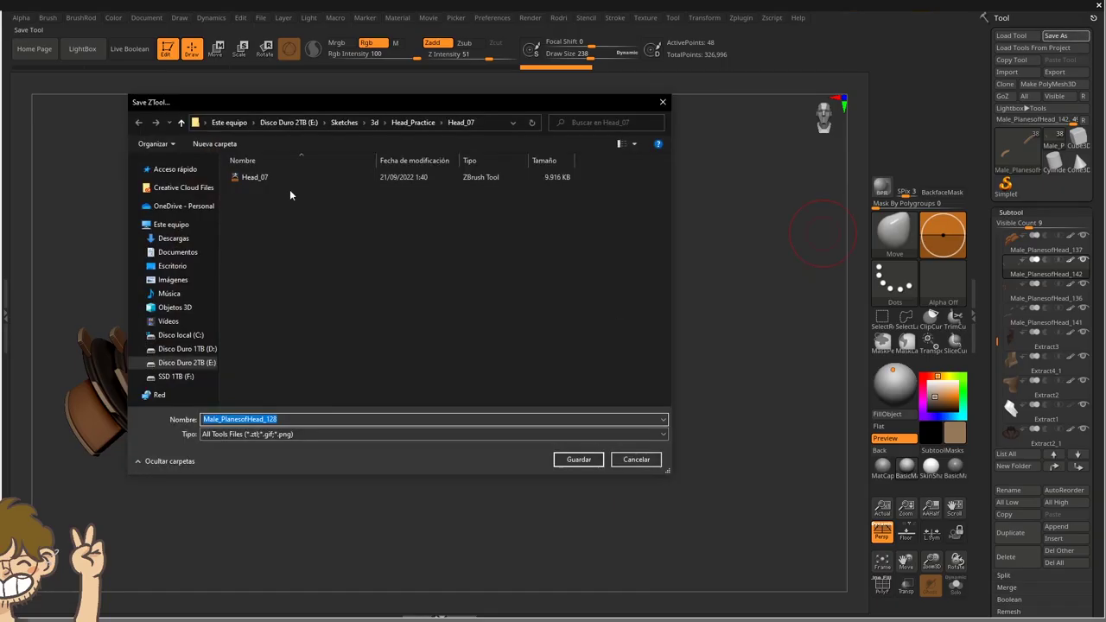
{"action": "left_click", "coordinate": [413, 121]}
{"action": "left_click", "coordinate": [578, 459]}
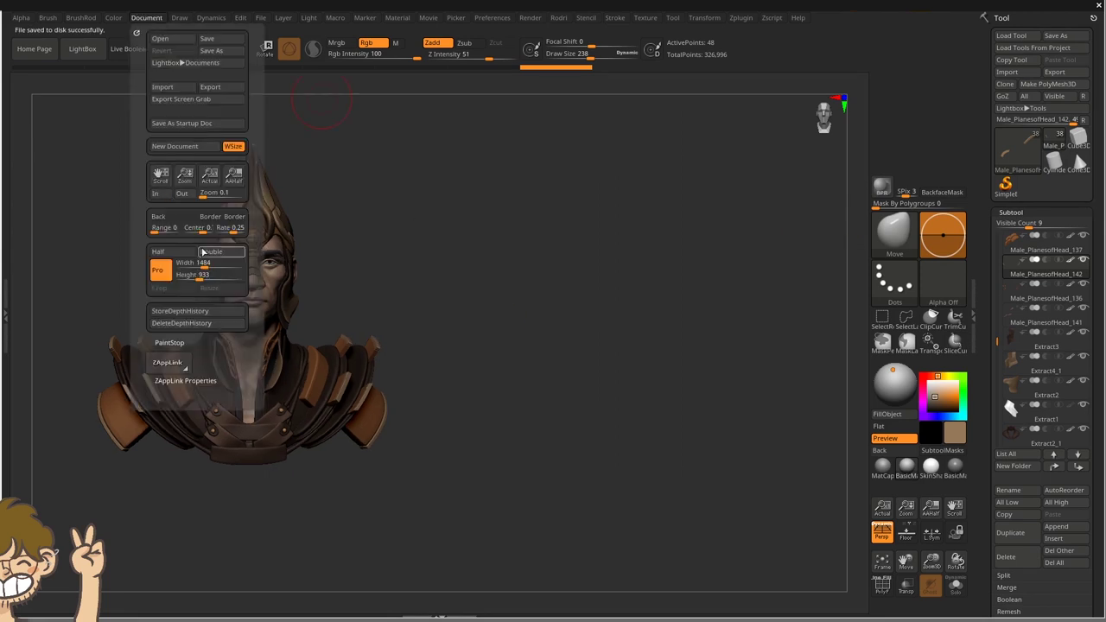
{"action": "mouse_move", "coordinate": [583, 412]}
{"action": "left_mouse_down"}
{"action": "mouse_move", "coordinate": [518, 415]}
{"action": "mouse_move", "coordinate": [490, 274]}
{"action": "left_mouse_up"}
{"action": "left_click_drag", "start_coordinate": [405, 178], "coordinate": [518, 208]}
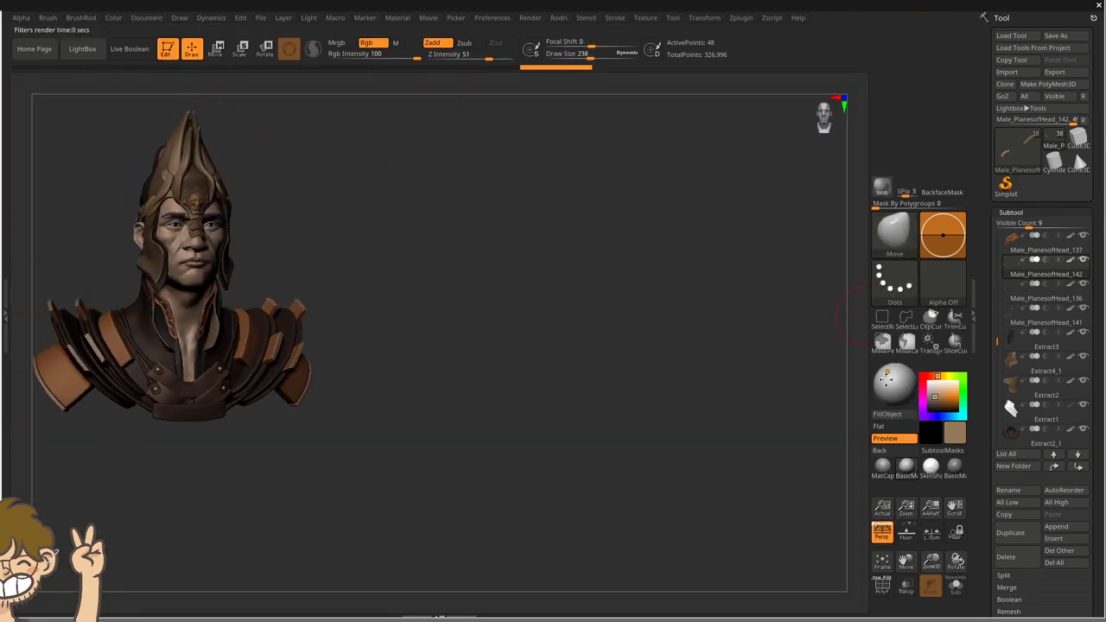
Snapshot the bust, add a front-facing copy lit from the right, then re-render the side view.
{"action": "left_click", "coordinate": [283, 17]}
{"action": "left_click", "coordinate": [341, 265]}
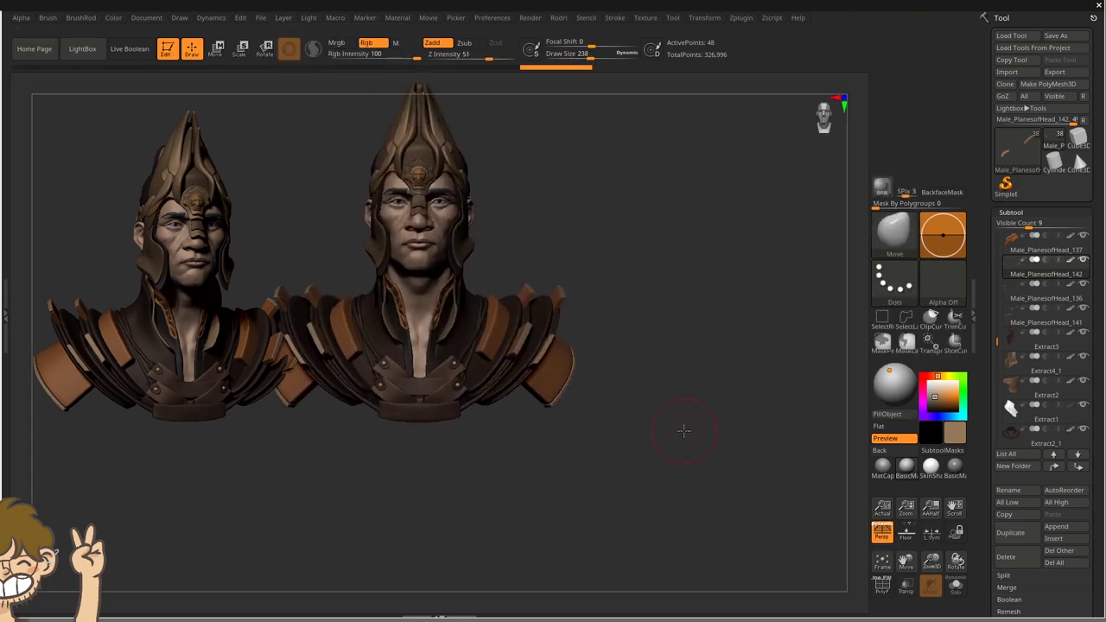
{"action": "mouse_move", "coordinate": [683, 429]}
{"action": "left_mouse_down"}
{"action": "mouse_move", "coordinate": [699, 450]}
{"action": "mouse_move", "coordinate": [706, 534]}
{"action": "left_mouse_up"}
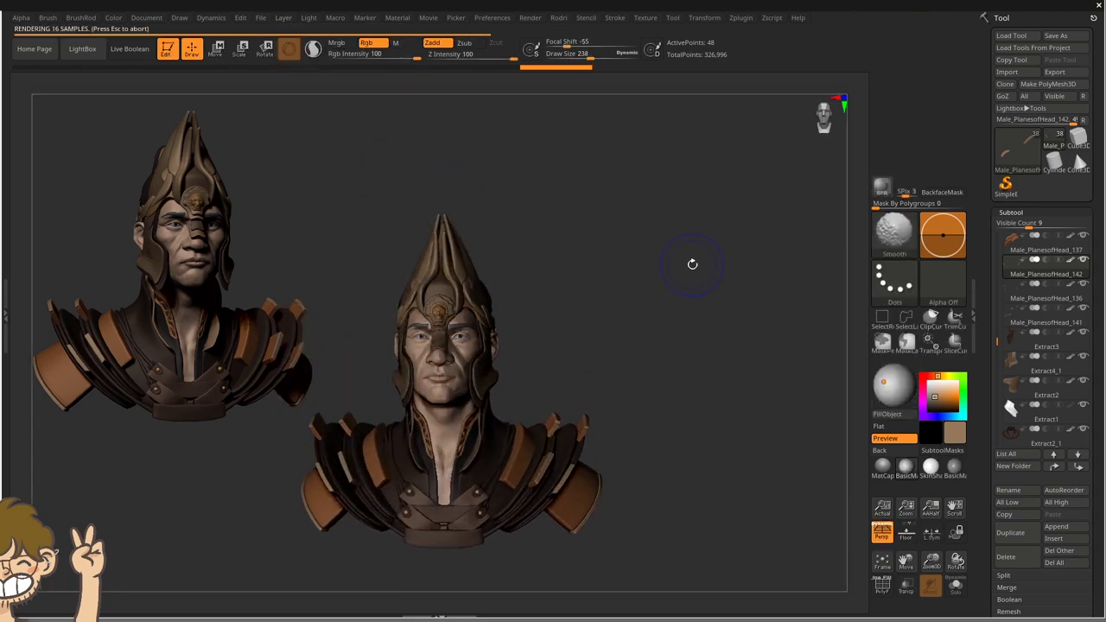
{"action": "left_click", "coordinate": [901, 371]}
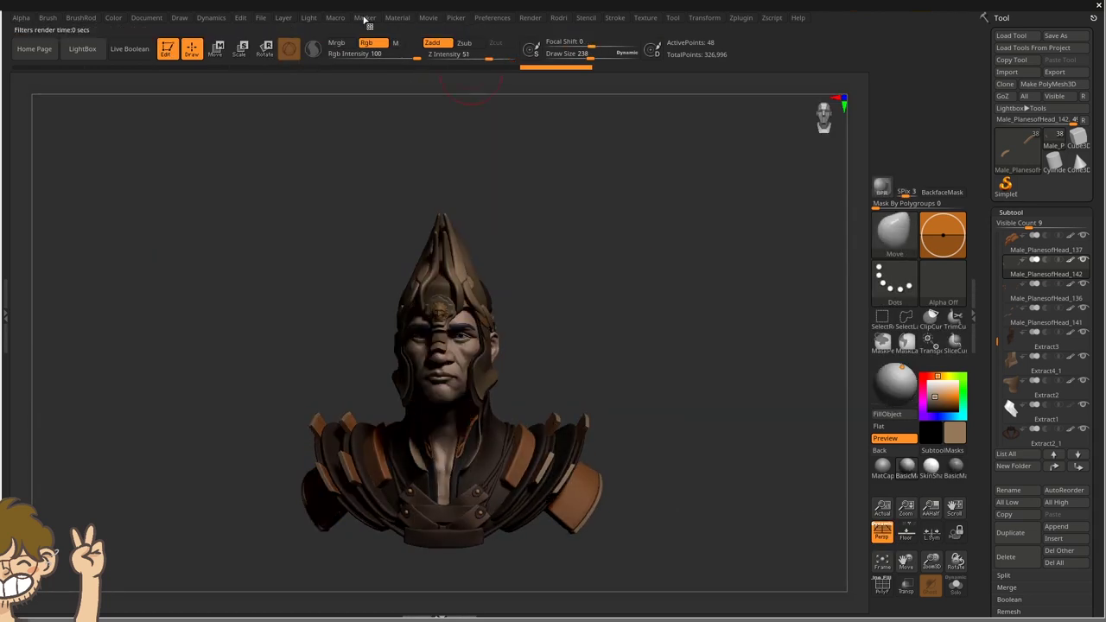
{"action": "left_click", "coordinate": [890, 381]}
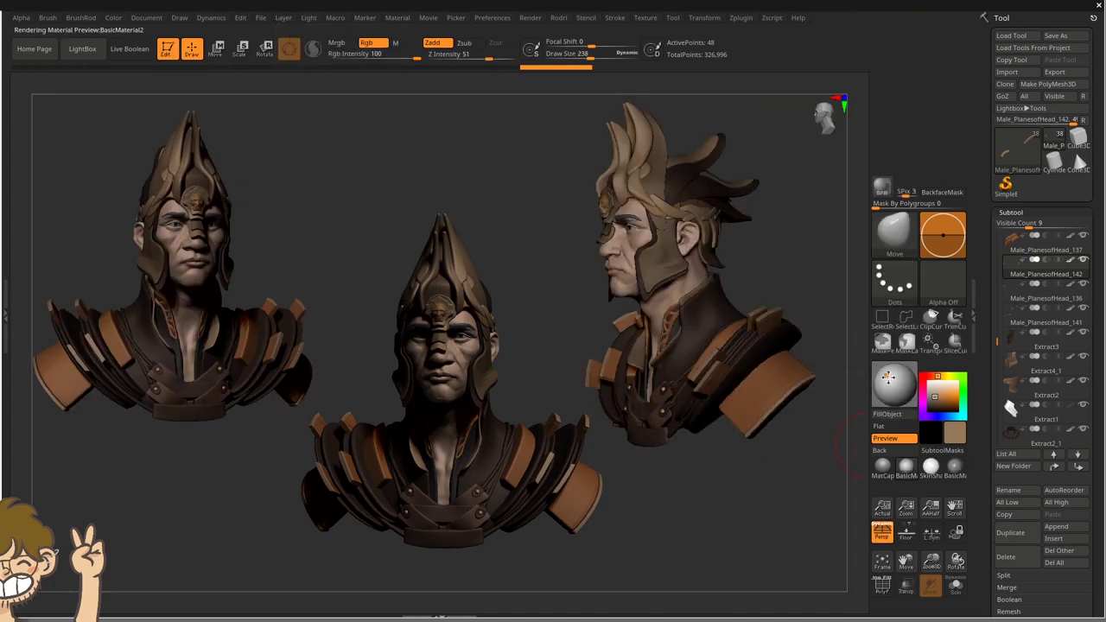
{"action": "key", "text": "ctrl+n"}
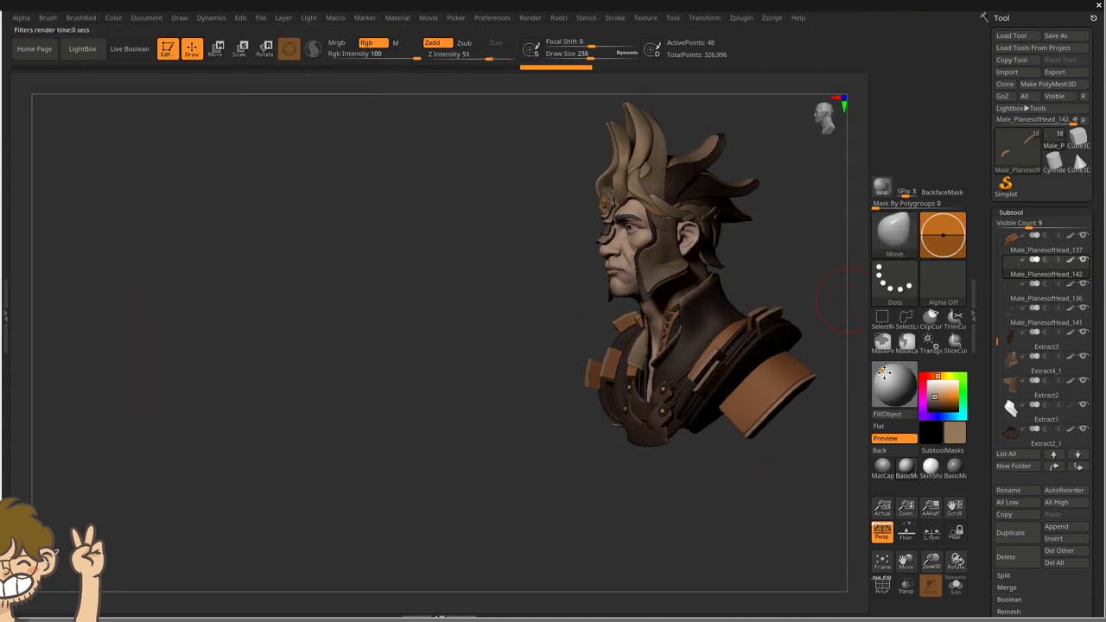